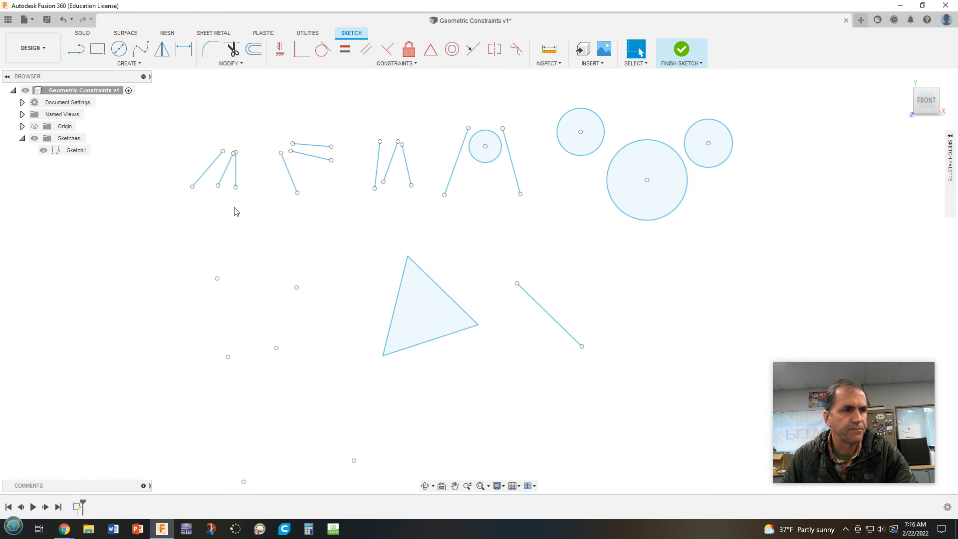
Step: Draw a horizontal line about 2.7 in long in the empty area beside the circles, with a perpendicular line running down from its right end
{"action": "scroll", "coordinate": [237, 209], "scroll_direction": "up", "scroll_amount": 1}
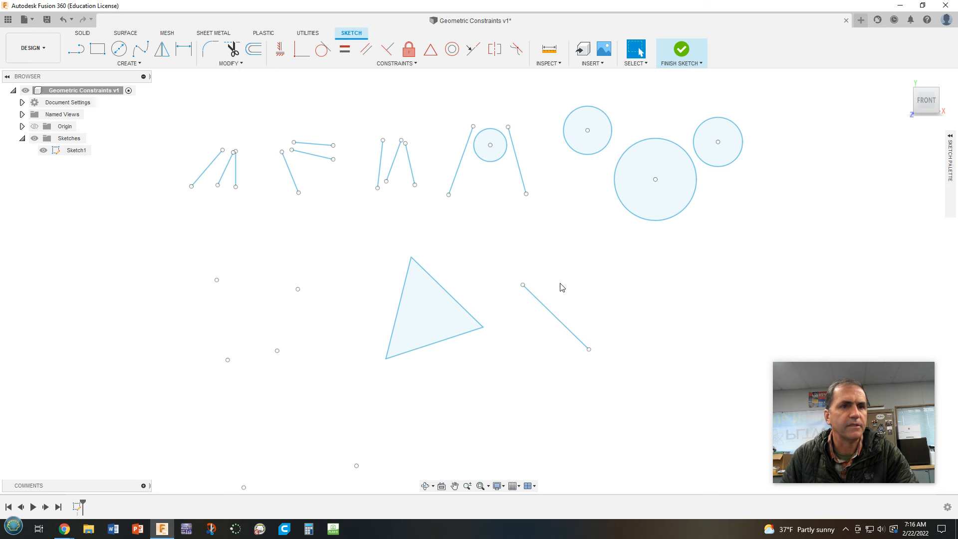
{"action": "middle_click_drag", "start_coordinate": [578, 270], "coordinate": [330, 255]}
{"action": "left_click", "coordinate": [75, 47]}
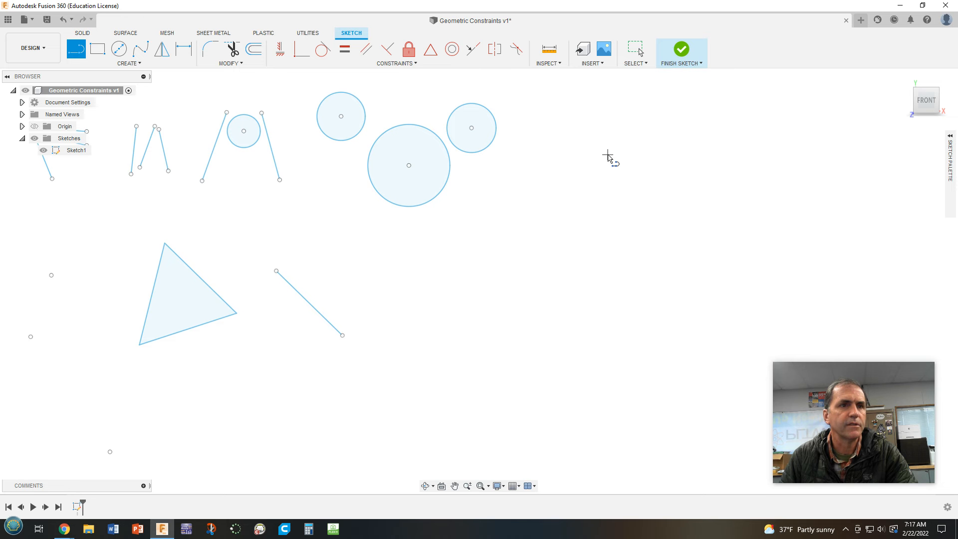
{"action": "left_click", "coordinate": [602, 170]}
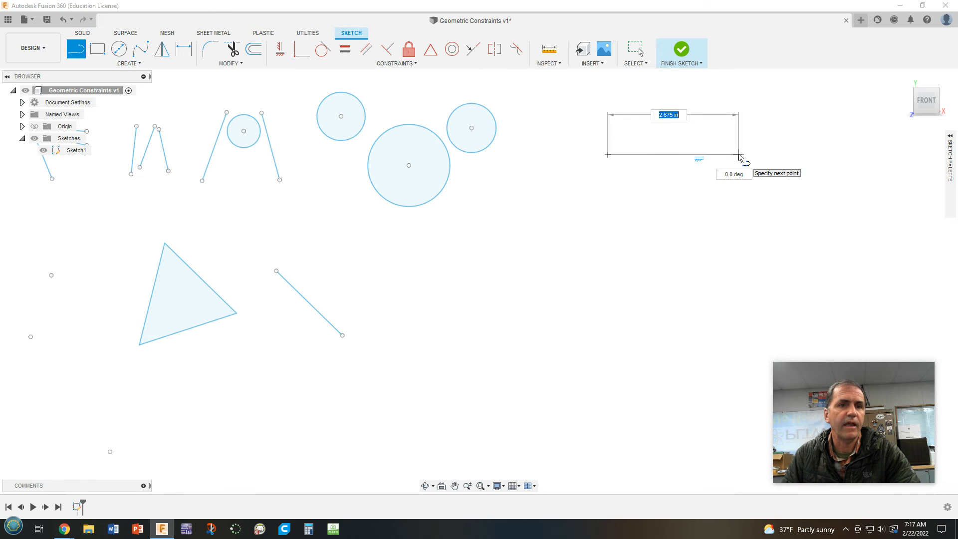
{"action": "left_click", "coordinate": [739, 155]}
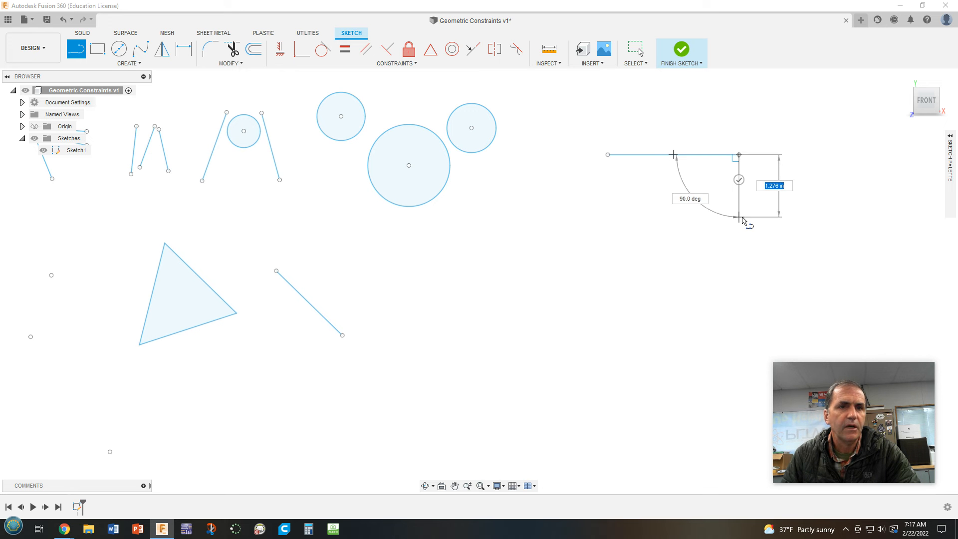
{"action": "left_click", "coordinate": [740, 247]}
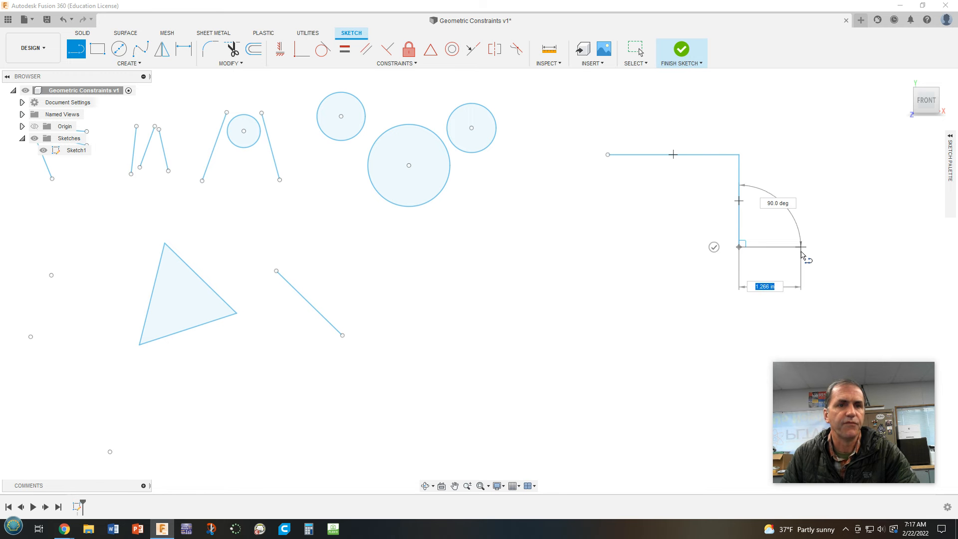
{"action": "key", "text": "Escape"}
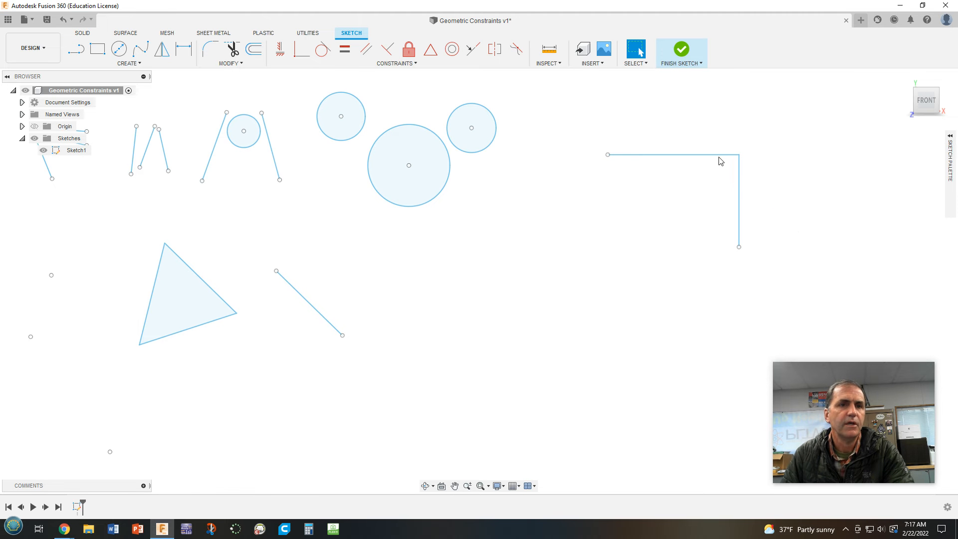
Step: Delete the two connected perpendicular lines
{"action": "mouse_move", "coordinate": [573, 135]}
{"action": "left_mouse_down"}
{"action": "mouse_move", "coordinate": [791, 257]}
{"action": "mouse_move", "coordinate": [789, 271]}
{"action": "left_mouse_up"}
{"action": "key", "text": "Delete"}
Step: Apply the Horizontal/Vertical constraint to each of the three lines in the leftmost group, making the slanted ones vertical
{"action": "mouse_move", "coordinate": [450, 247]}
{"action": "middle_mouse_down"}
{"action": "mouse_move", "coordinate": [647, 274]}
{"action": "mouse_move", "coordinate": [821, 268]}
{"action": "middle_mouse_up"}
{"action": "scroll", "coordinate": [309, 216], "scroll_direction": "up", "scroll_amount": 2}
{"action": "middle_click_drag", "start_coordinate": [411, 224], "coordinate": [479, 285]}
{"action": "scroll", "coordinate": [477, 283], "scroll_direction": "up", "scroll_amount": 2}
{"action": "mouse_move", "coordinate": [449, 248]}
{"action": "middle_mouse_down"}
{"action": "mouse_move", "coordinate": [586, 289]}
{"action": "mouse_move", "coordinate": [517, 281]}
{"action": "middle_mouse_up"}
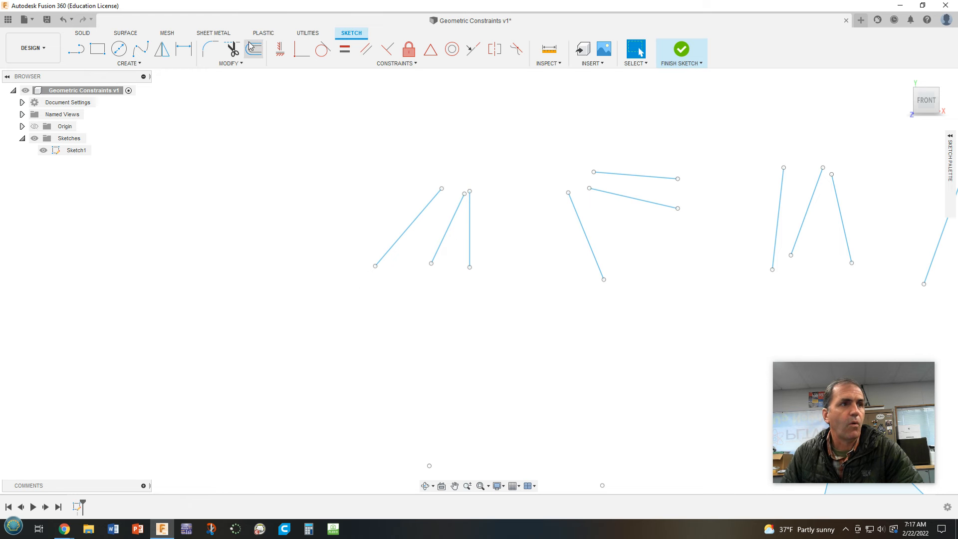
{"action": "left_click", "coordinate": [280, 49]}
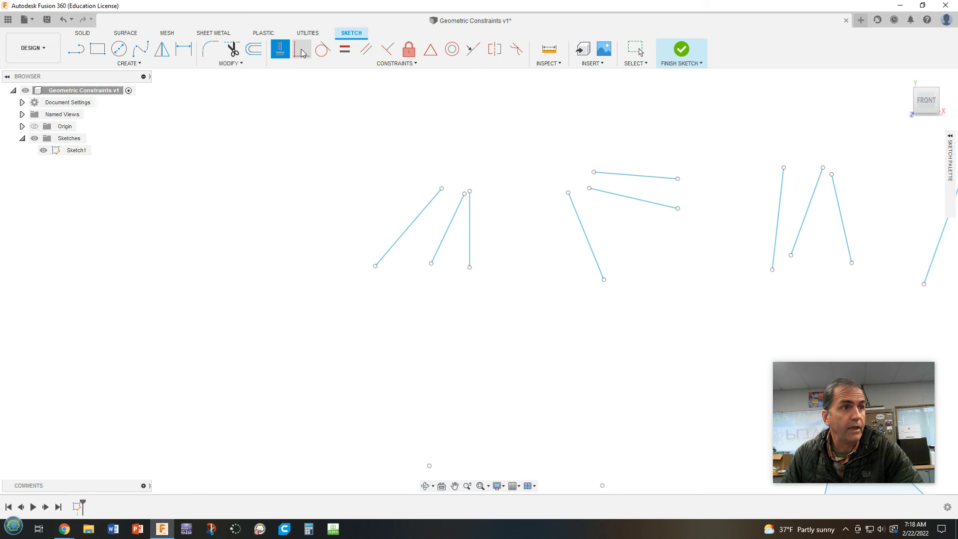
{"action": "left_click", "coordinate": [366, 67]}
{"action": "left_click", "coordinate": [365, 65]}
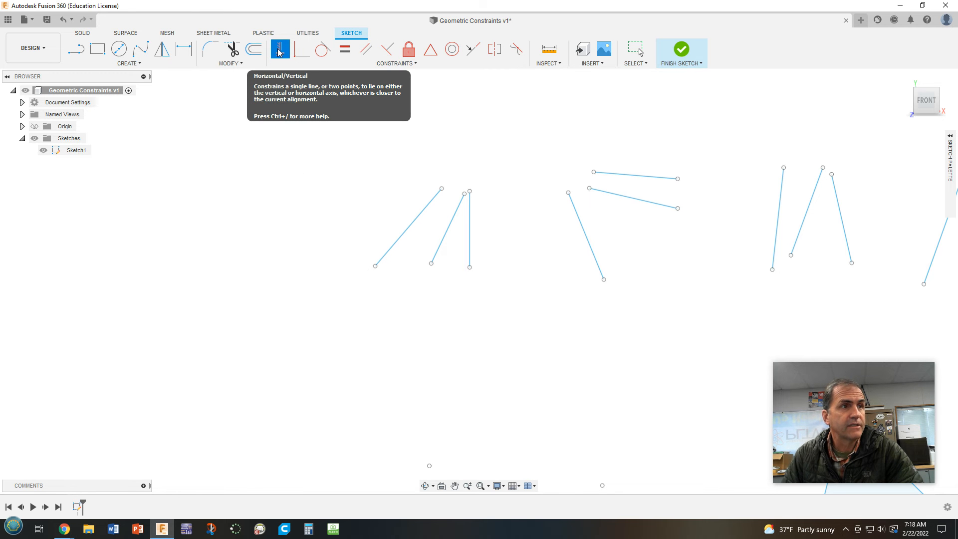
{"action": "left_click", "coordinate": [280, 52]}
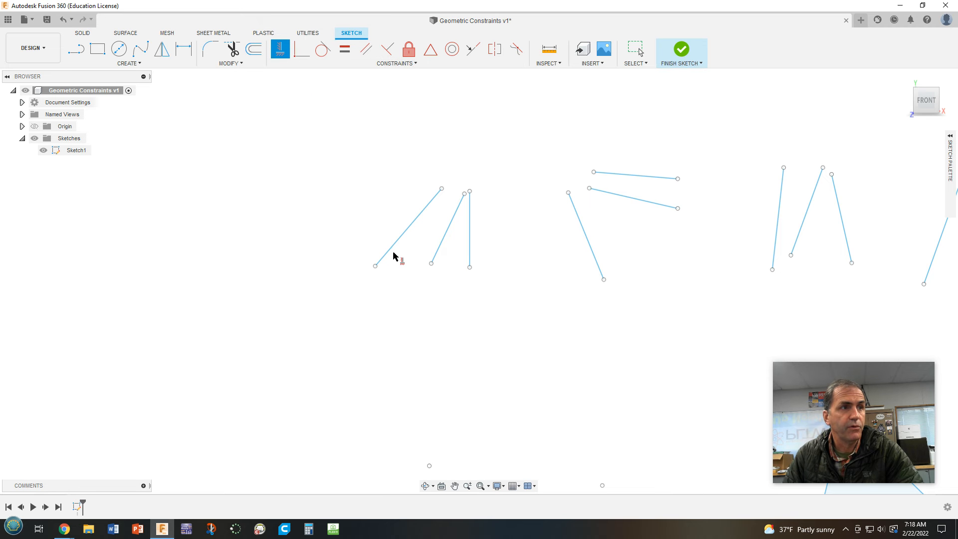
{"action": "left_click", "coordinate": [407, 236]}
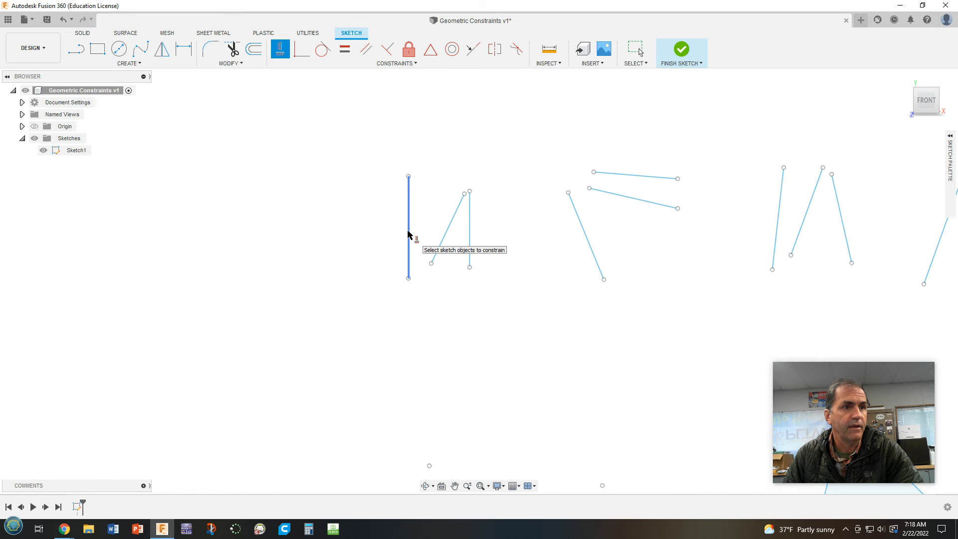
{"action": "left_click", "coordinate": [439, 245]}
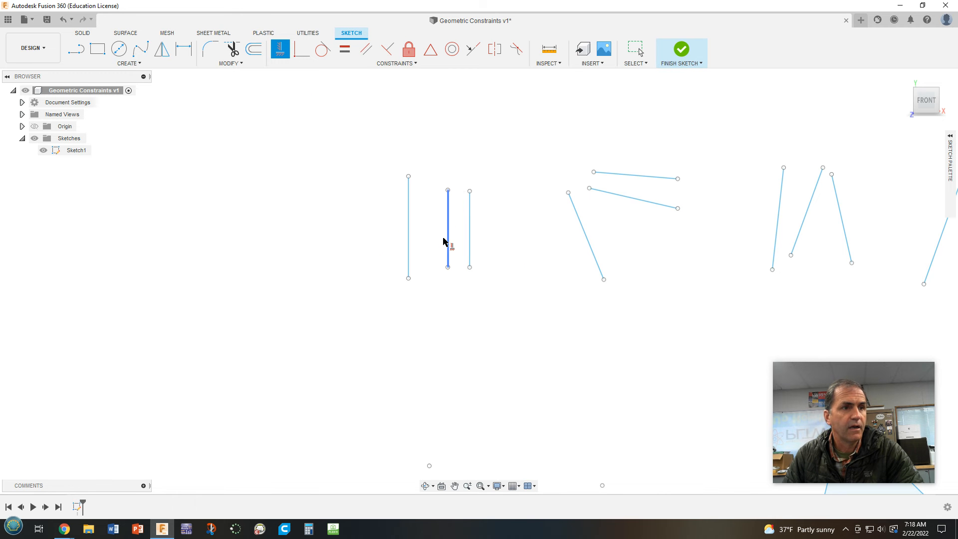
{"action": "left_click", "coordinate": [470, 232]}
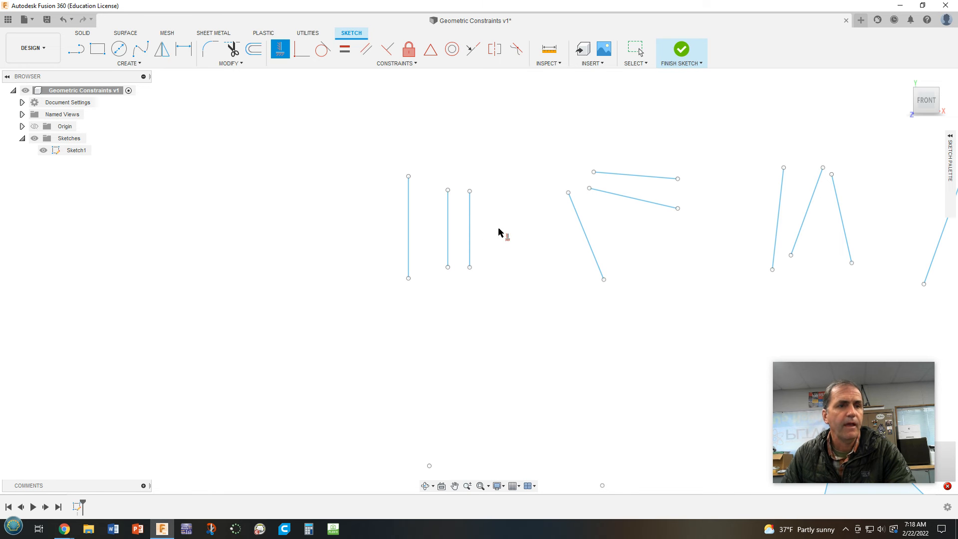
{"action": "key", "text": "Escape"}
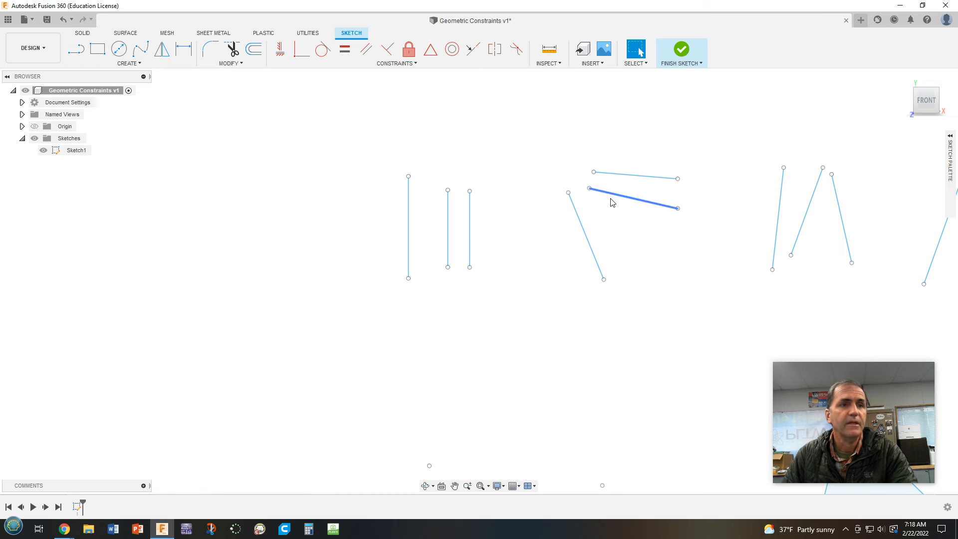
Step: Make the two nearly horizontal lines of the second group horizontal with the Horizontal/Vertical constraint
{"action": "left_click", "coordinate": [284, 56]}
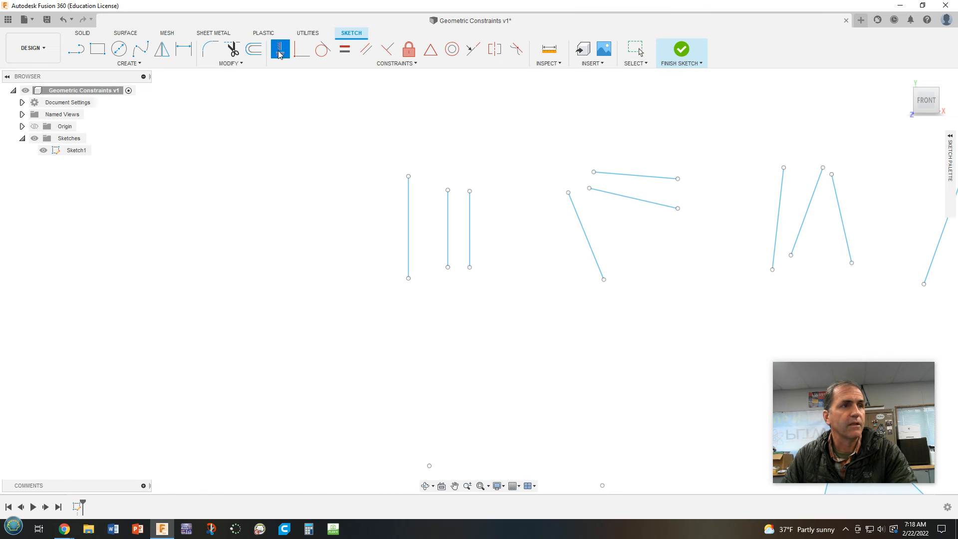
{"action": "left_click", "coordinate": [631, 176]}
{"action": "left_click", "coordinate": [627, 200]}
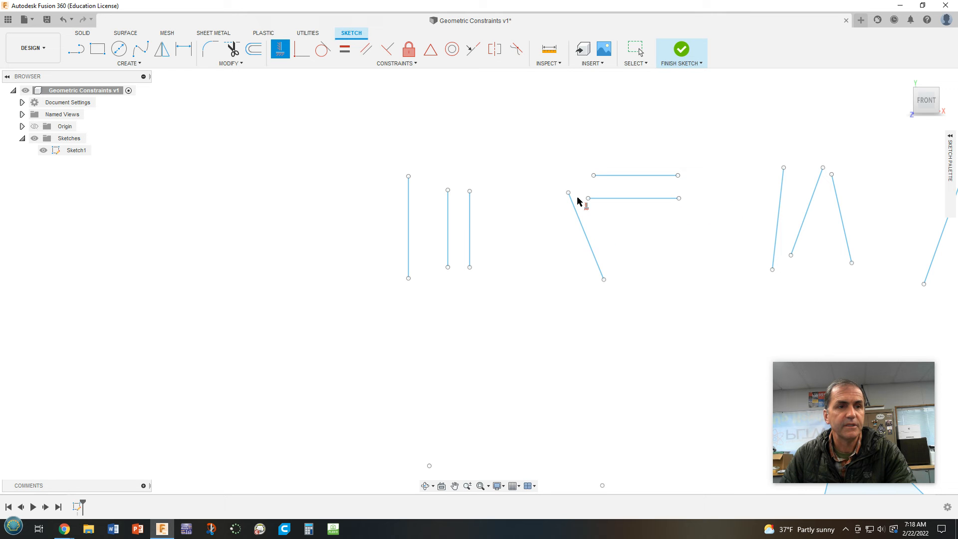
Step: Try making the slanted line of the second group vertical and shifting it slightly left, and undo both changes
{"action": "left_click", "coordinate": [584, 234]}
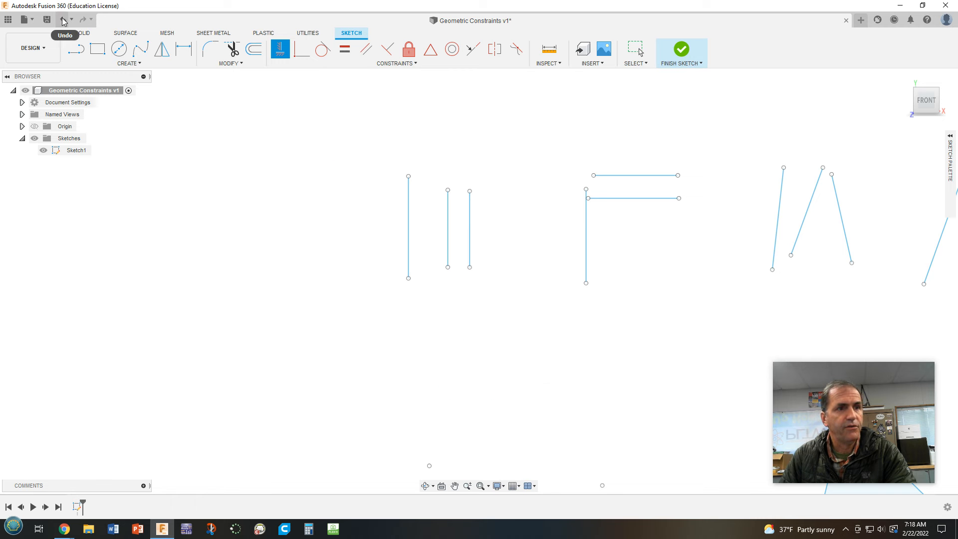
{"action": "key", "text": "Escape"}
{"action": "mouse_move", "coordinate": [586, 285]}
{"action": "left_mouse_down"}
{"action": "mouse_move", "coordinate": [617, 280]}
{"action": "mouse_move", "coordinate": [579, 289]}
{"action": "left_mouse_up"}
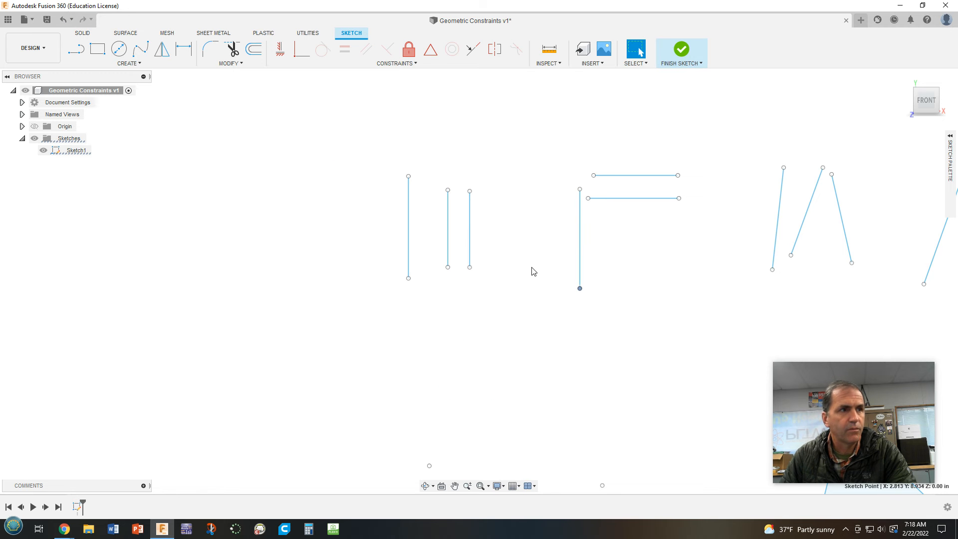
{"action": "left_click", "coordinate": [63, 20]}
{"action": "left_click", "coordinate": [64, 21]}
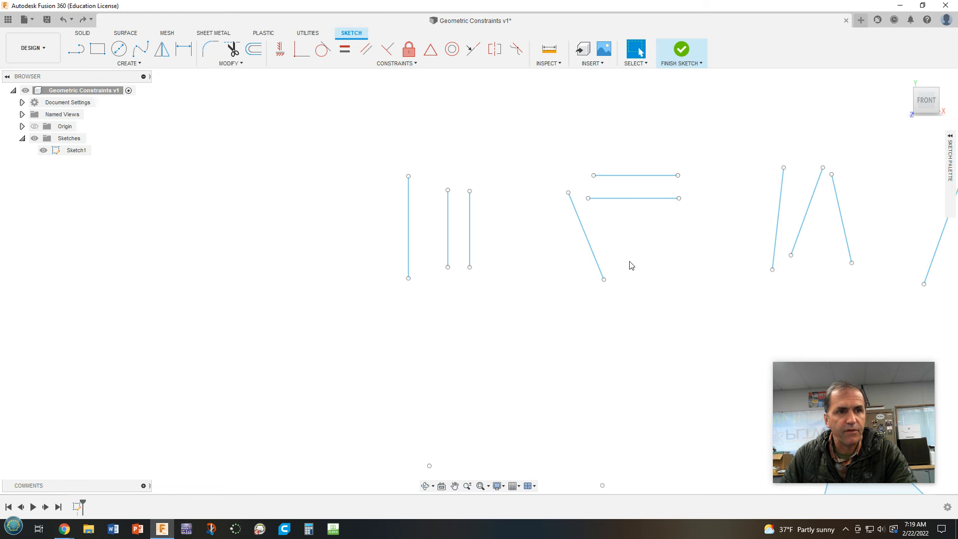
Step: Move both endpoints of the second group's slanted line outward so that it lies closer to horizontal than vertical
{"action": "left_click_drag", "start_coordinate": [568, 193], "coordinate": [527, 250]}
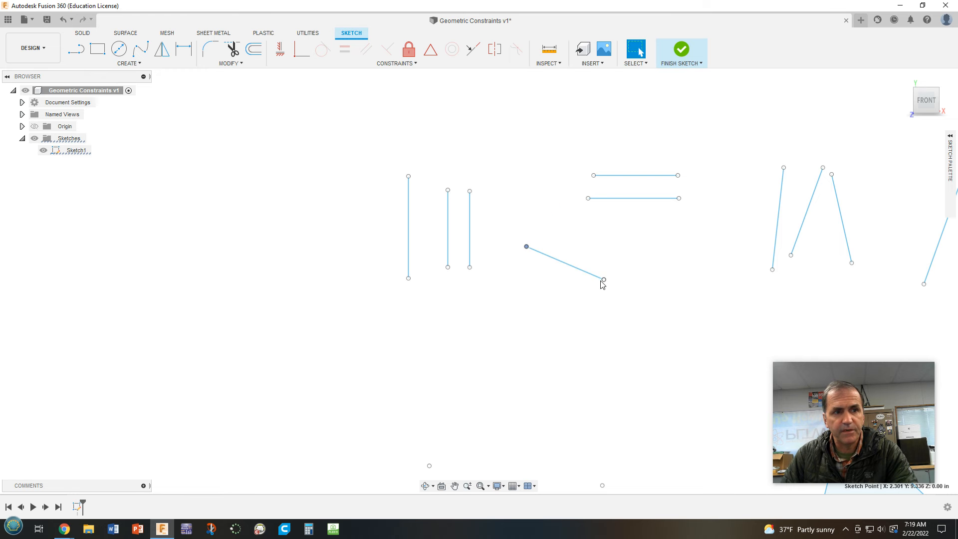
{"action": "left_click_drag", "start_coordinate": [604, 283], "coordinate": [647, 282]}
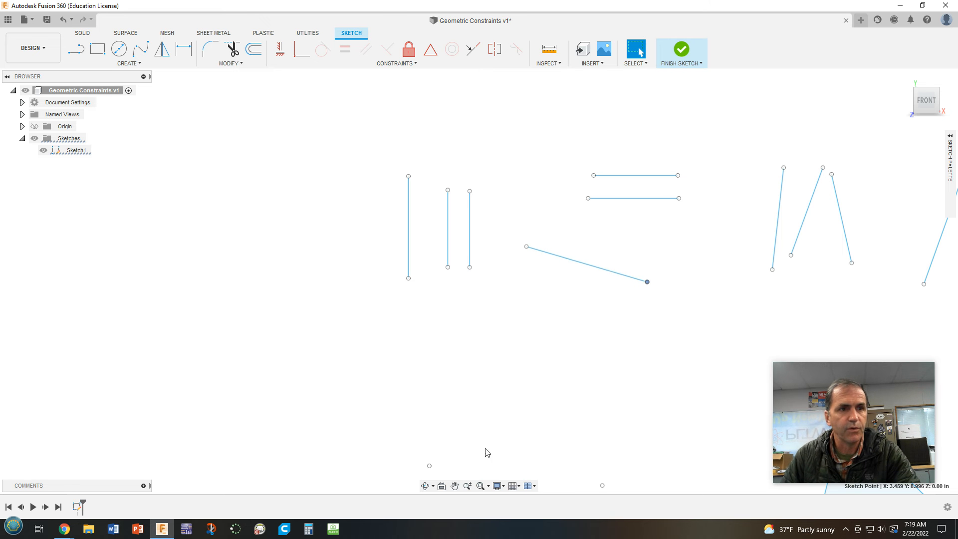
Step: Make the repositioned slanted line horizontal with the Horizontal/Vertical constraint
{"action": "left_click", "coordinate": [280, 48]}
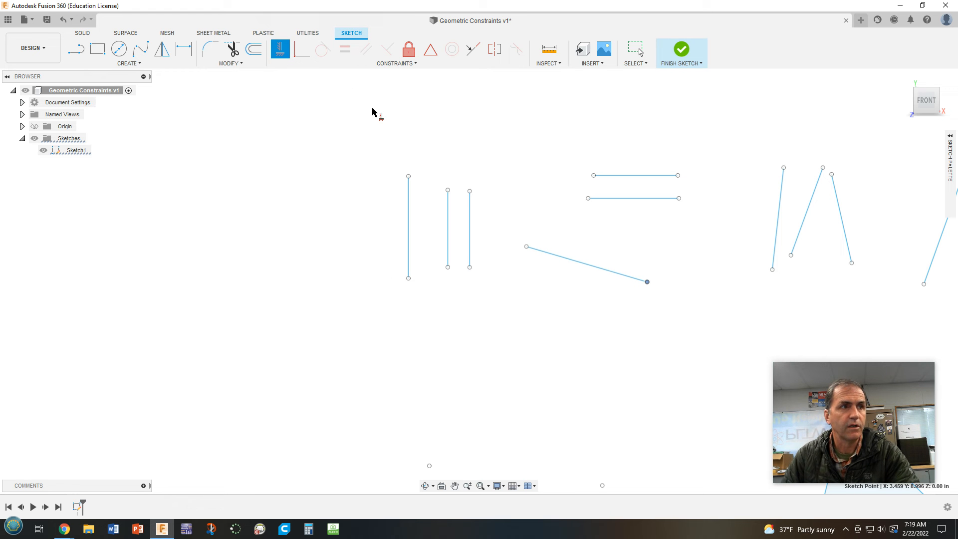
{"action": "key", "text": "Escape"}
{"action": "left_click", "coordinate": [599, 268]}
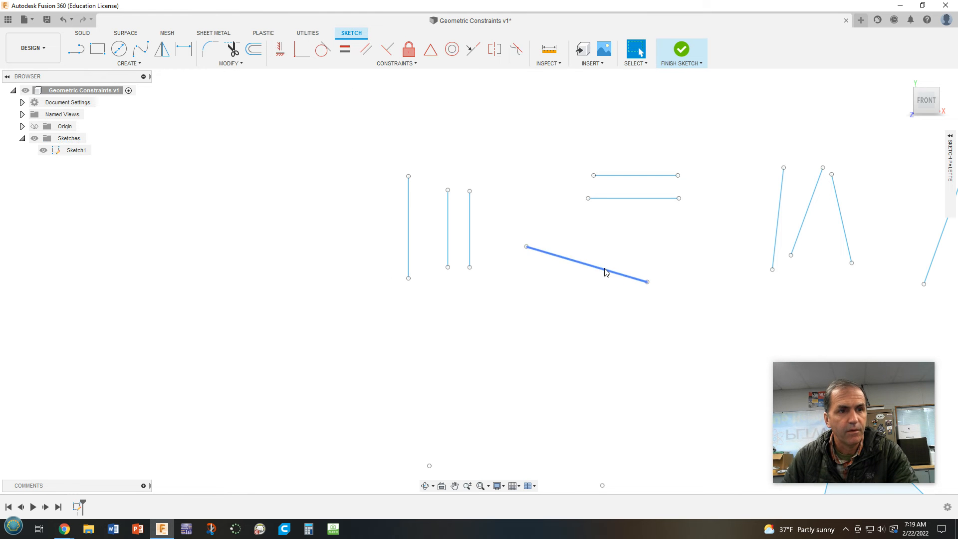
{"action": "left_click", "coordinate": [279, 49]}
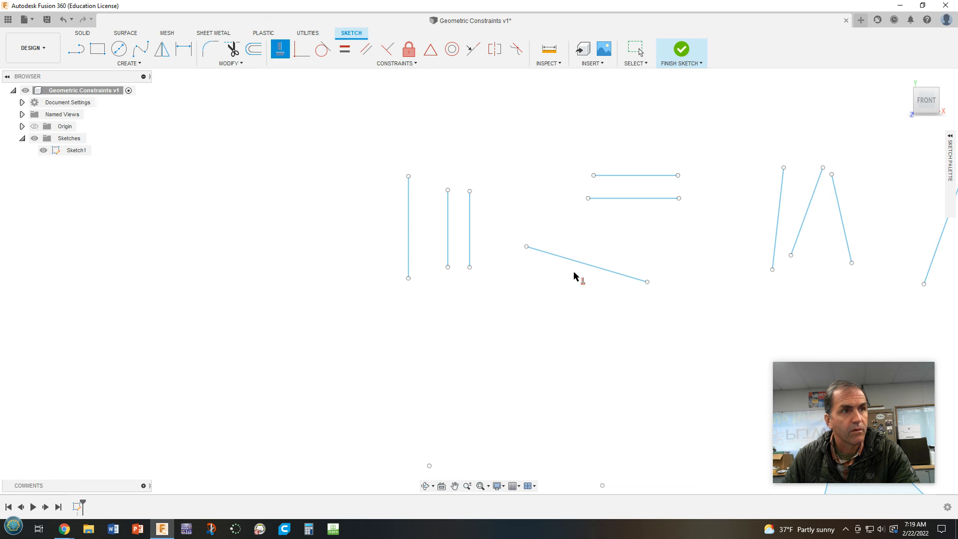
{"action": "left_click", "coordinate": [590, 270]}
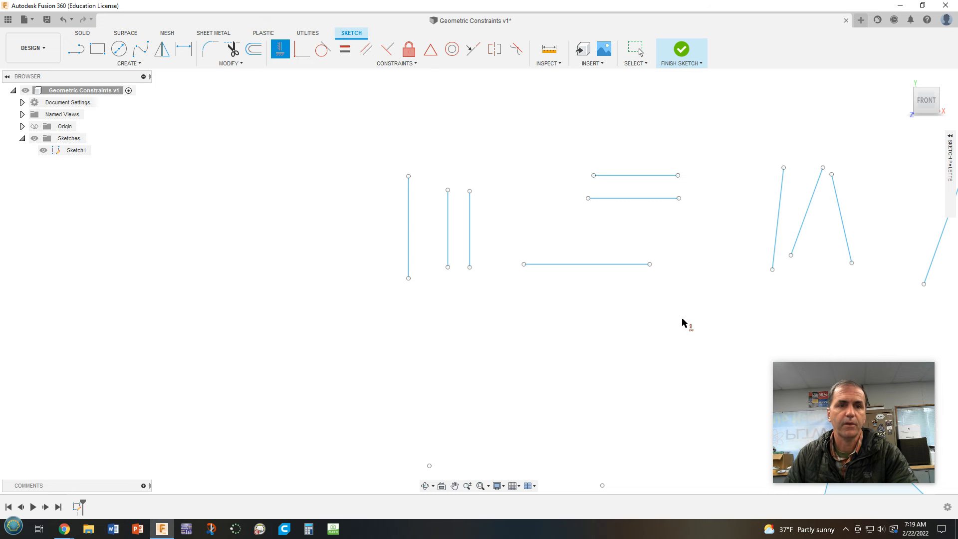
{"action": "key", "text": "Escape"}
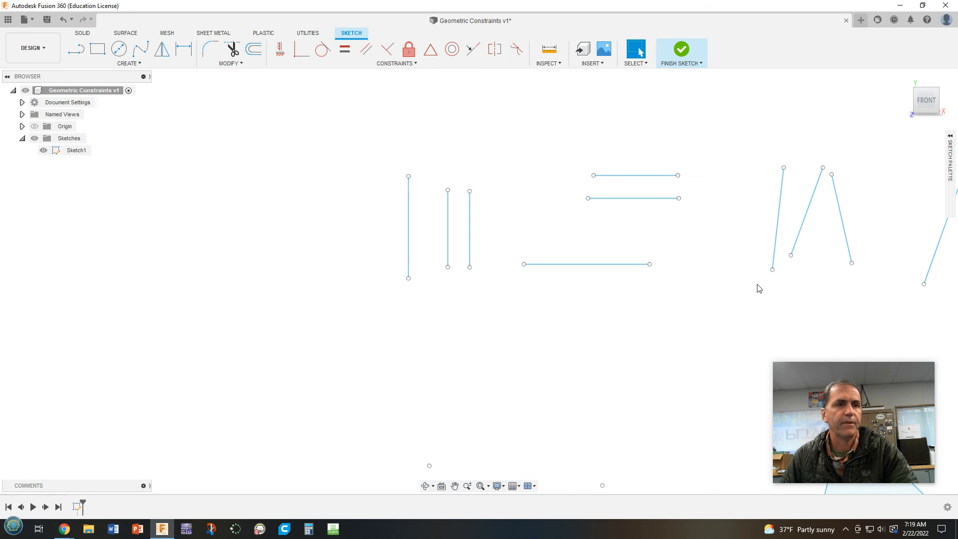
Step: Turn on Show Constraints in the sketch options to display the constraint symbols beside the geometry
{"action": "middle_click_drag", "start_coordinate": [743, 306], "coordinate": [543, 301]}
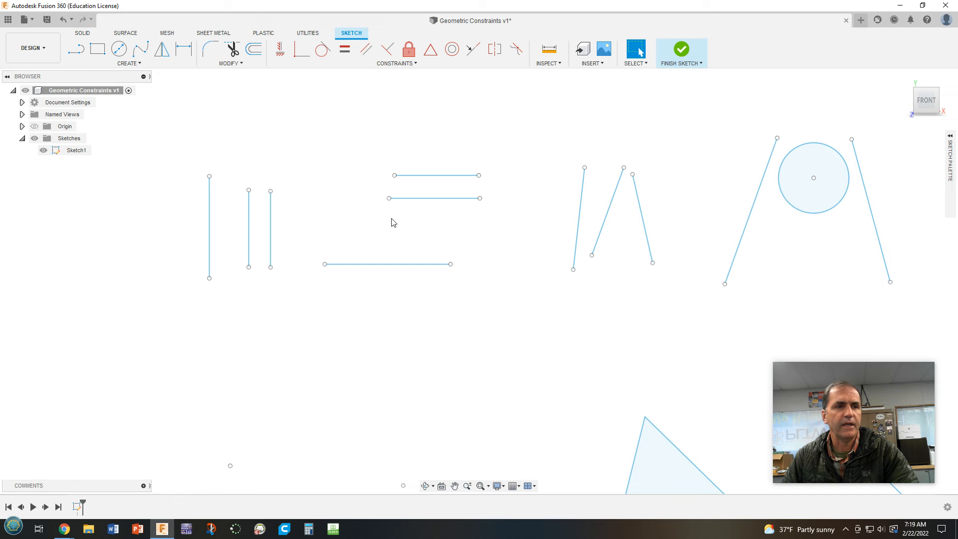
{"action": "scroll", "coordinate": [418, 222], "scroll_direction": "down", "scroll_amount": 2}
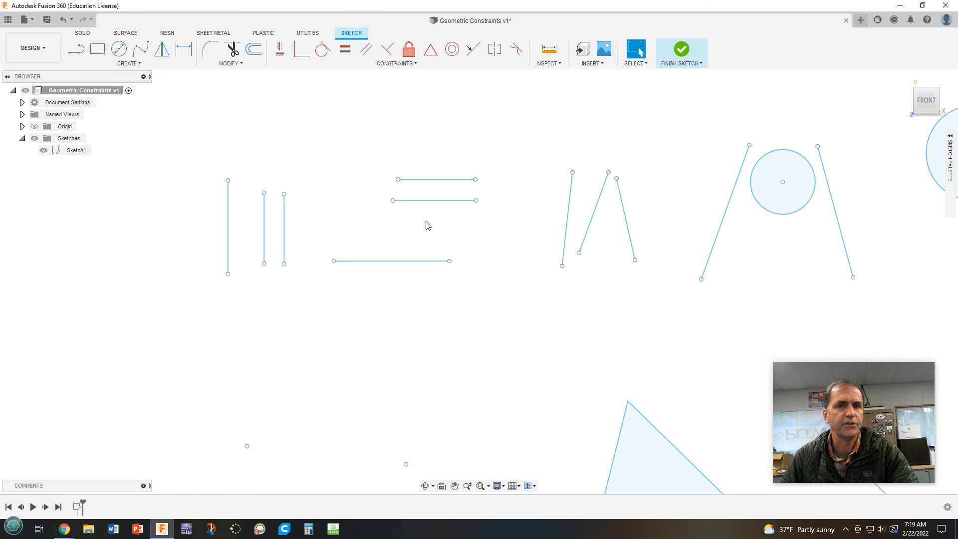
{"action": "left_click", "coordinate": [950, 137]}
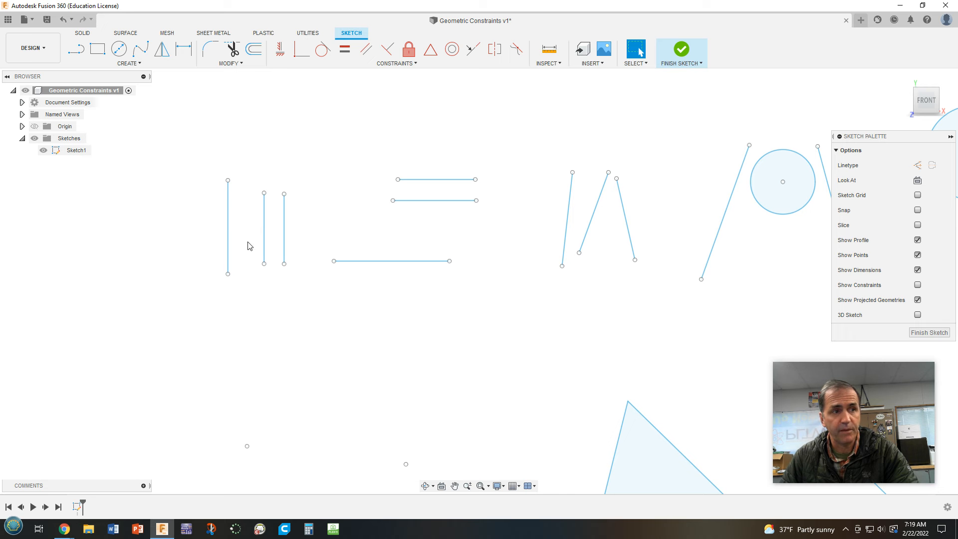
{"action": "left_click", "coordinate": [917, 285]}
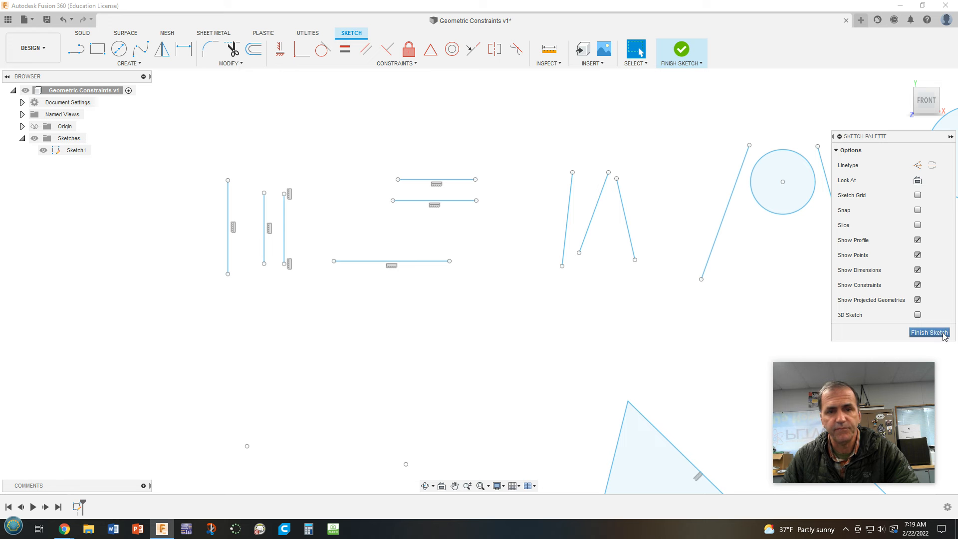
{"action": "left_click", "coordinate": [950, 137]}
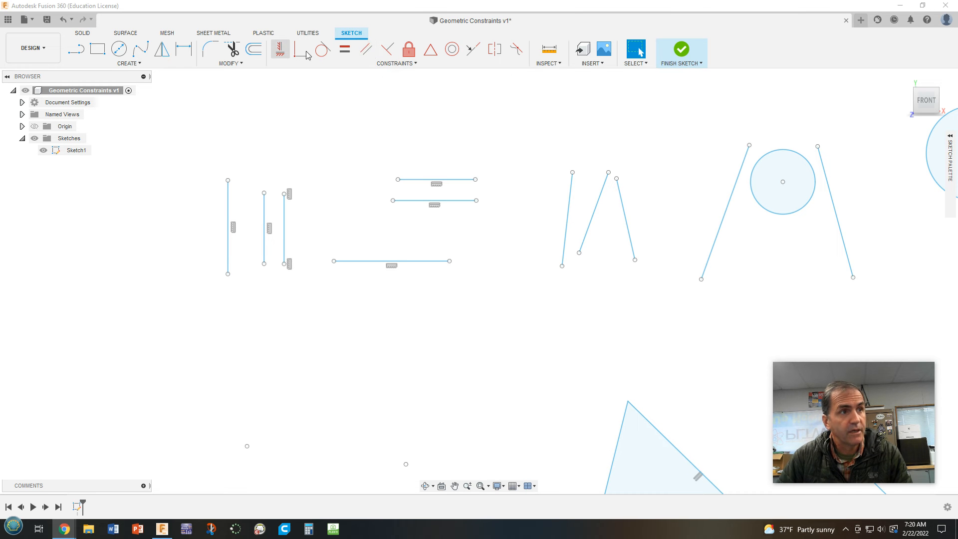
Step: Constrain the middle line of the third group parallel to the line on its left
{"action": "left_click", "coordinate": [367, 51]}
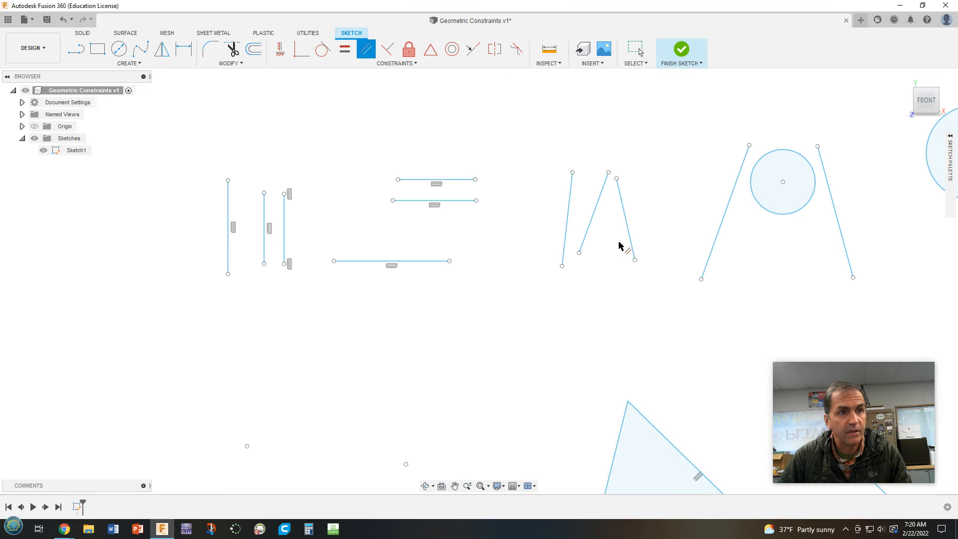
{"action": "left_click", "coordinate": [569, 212]}
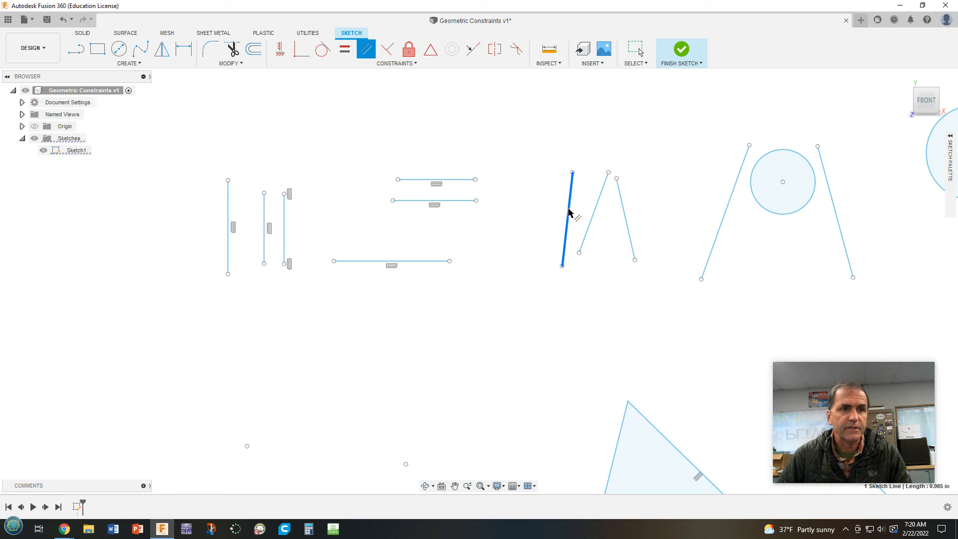
{"action": "left_click", "coordinate": [595, 212]}
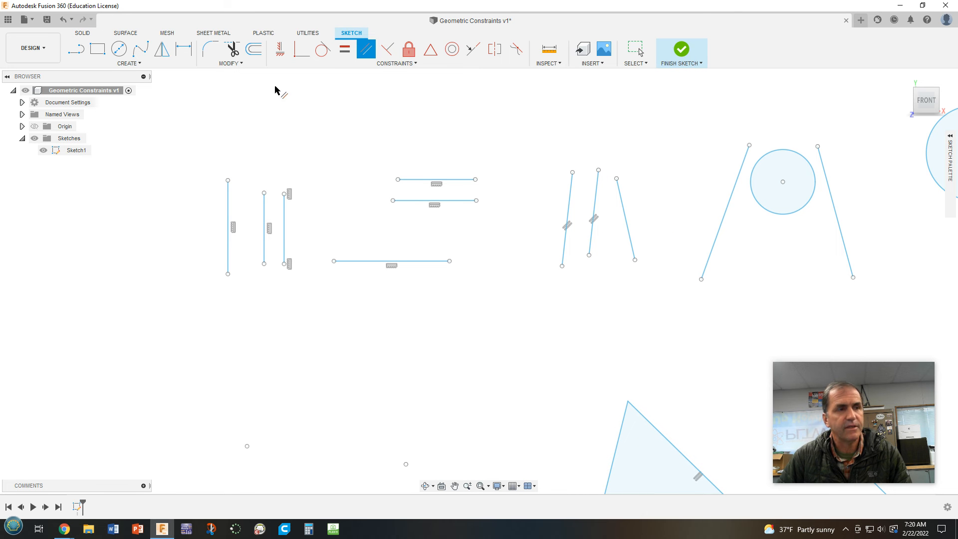
Step: Undo the parallel constraint, the constraint display and the horizontal constraint on the second group's lowest line
{"action": "left_click", "coordinate": [64, 20]}
{"action": "left_click", "coordinate": [64, 20]}
{"action": "left_click", "coordinate": [62, 21]}
{"action": "left_click", "coordinate": [65, 23]}
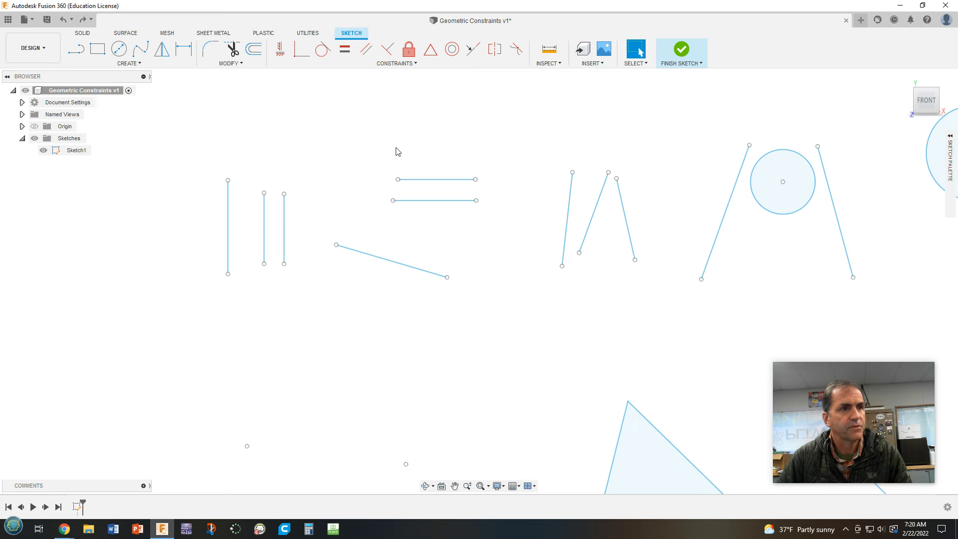
Step: Make the slanted lowest line of the second group horizontal with the Horizontal/Vertical constraint
{"action": "left_click", "coordinate": [280, 48]}
{"action": "left_click", "coordinate": [432, 272]}
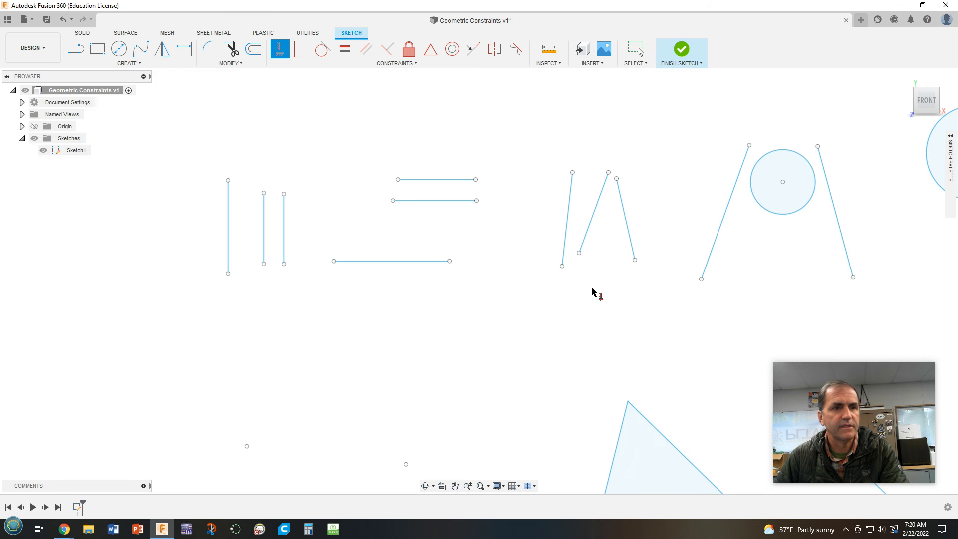
{"action": "key", "text": "Escape"}
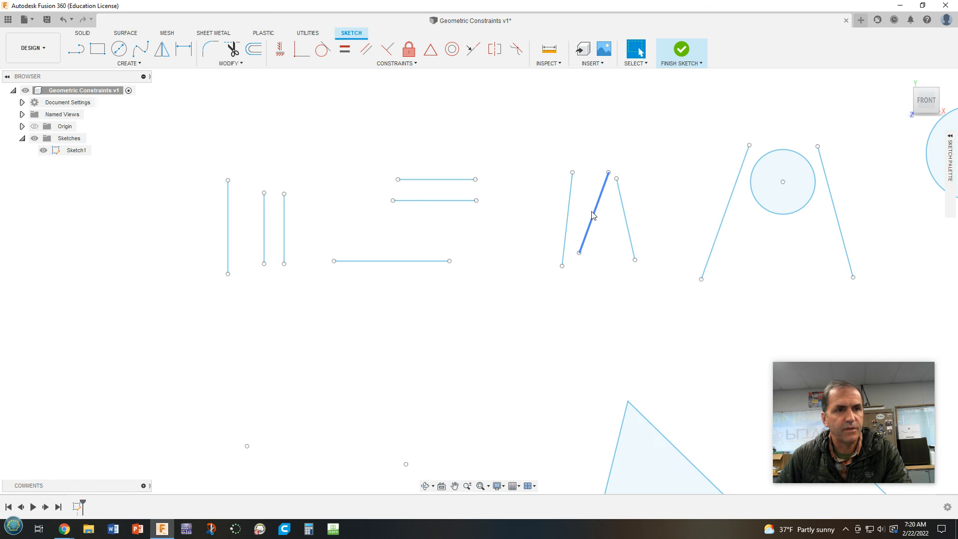
Step: Try the Horizontal/Vertical constraint on the middle line of the third group, and undo it
{"action": "left_click", "coordinate": [280, 52]}
{"action": "left_click", "coordinate": [590, 222]}
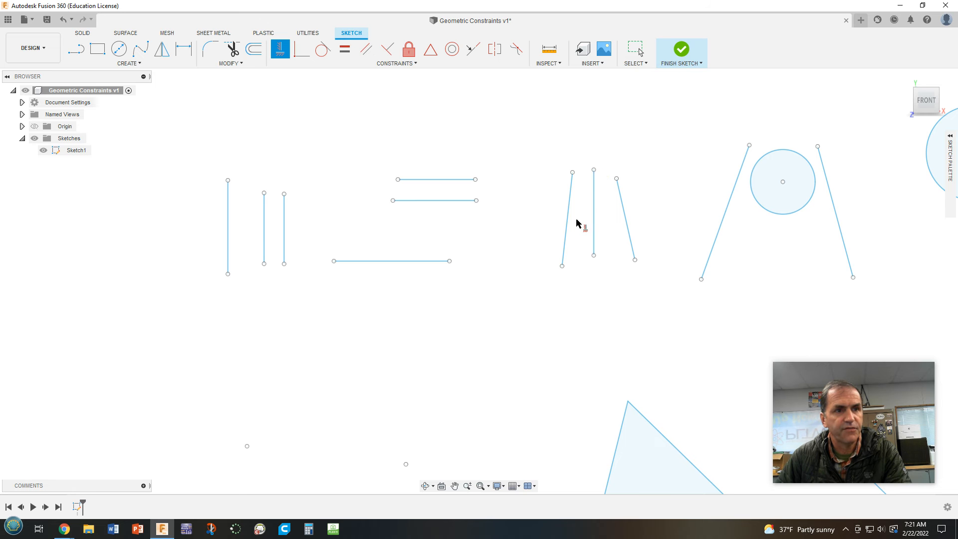
{"action": "left_click", "coordinate": [64, 20]}
{"action": "left_click", "coordinate": [61, 20]}
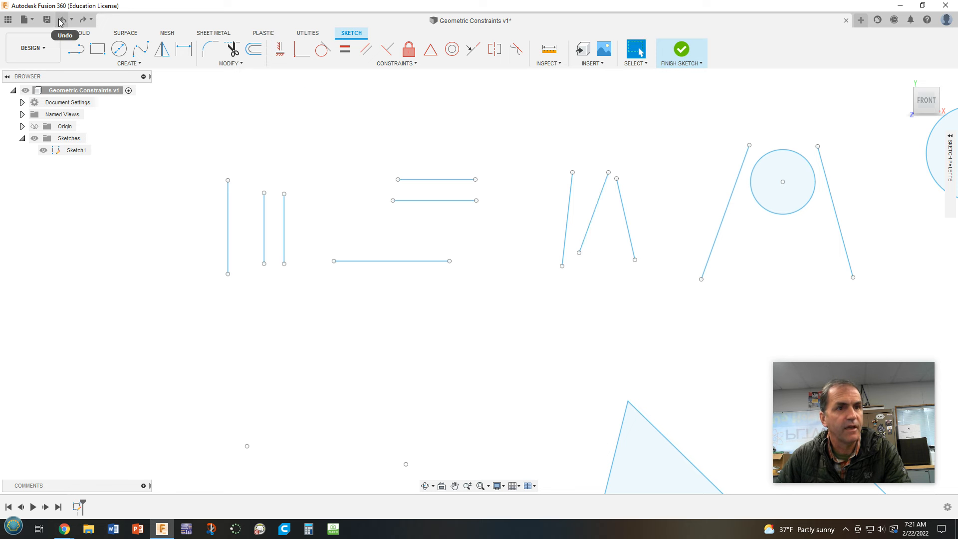
Step: Constrain both outer lines of the third group parallel to its slanted middle line
{"action": "left_click", "coordinate": [366, 48]}
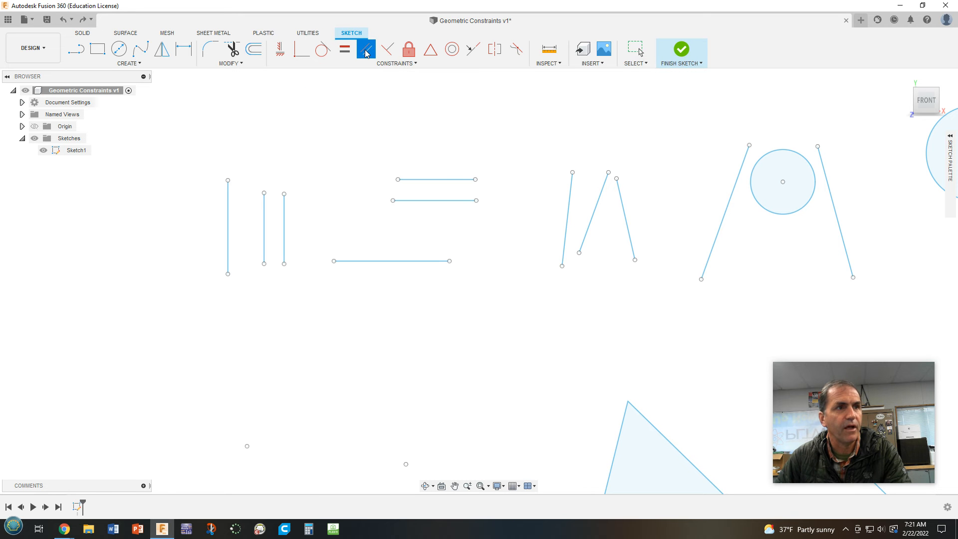
{"action": "left_click", "coordinate": [590, 229]}
{"action": "left_click", "coordinate": [567, 224]}
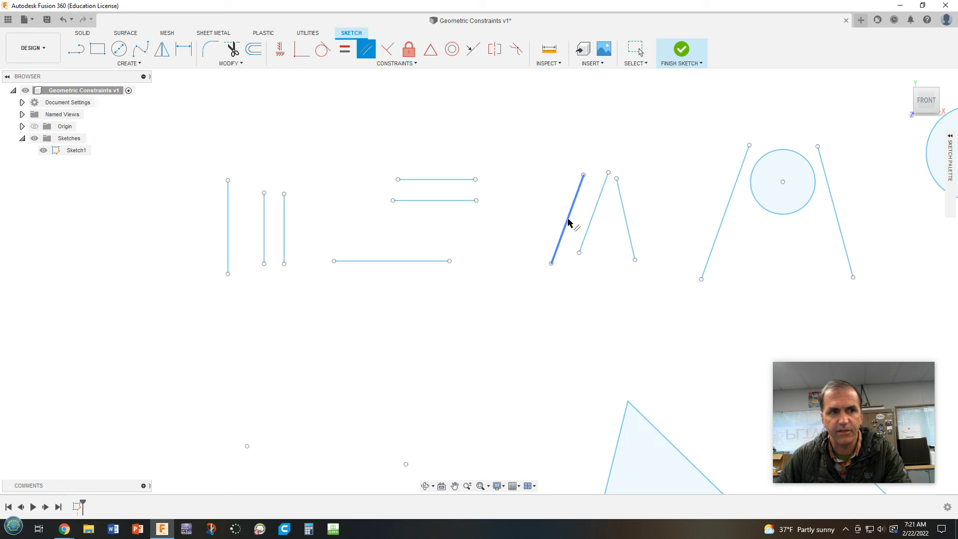
{"action": "left_click", "coordinate": [594, 219]}
{"action": "left_click", "coordinate": [626, 220]}
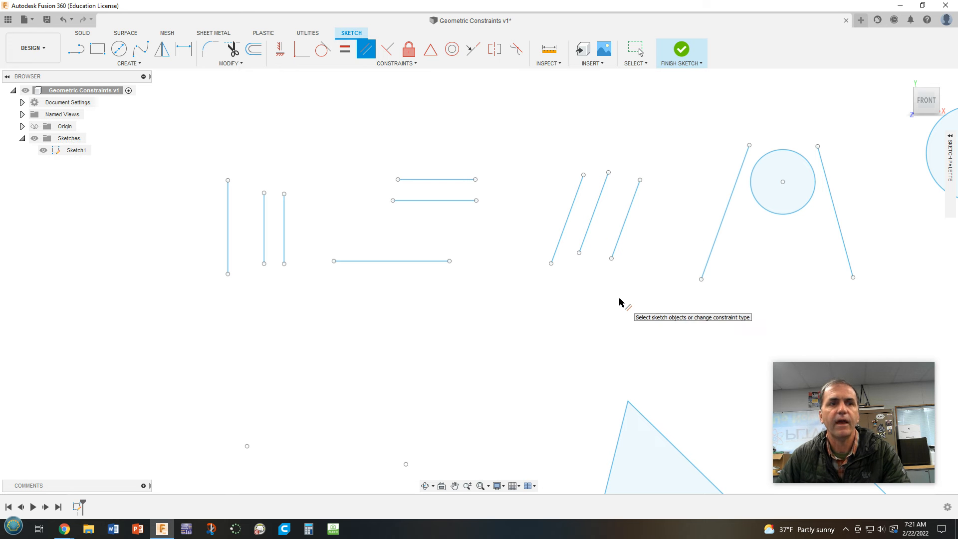
{"action": "key", "text": "Escape"}
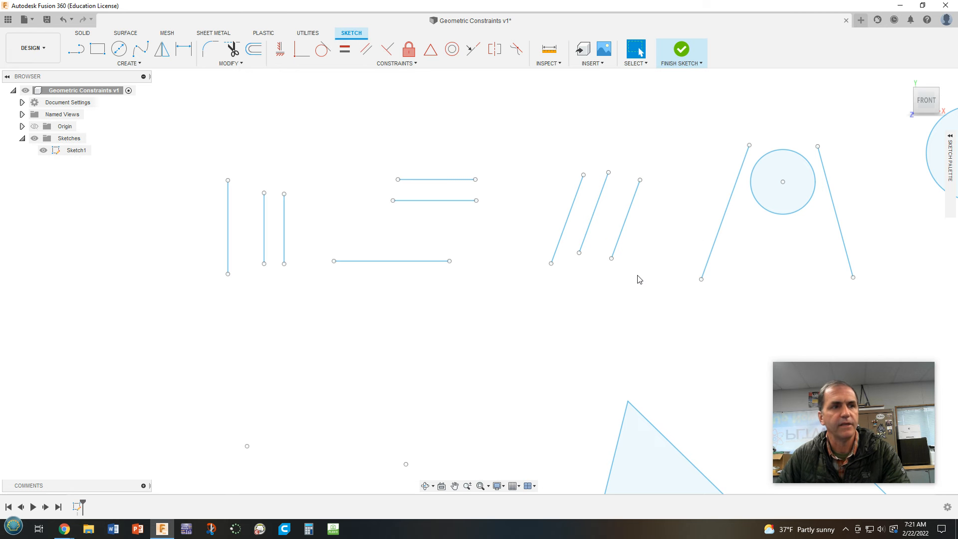
Step: Turn on Show Constraints in the sketch options and collapse the options again
{"action": "left_click", "coordinate": [950, 157]}
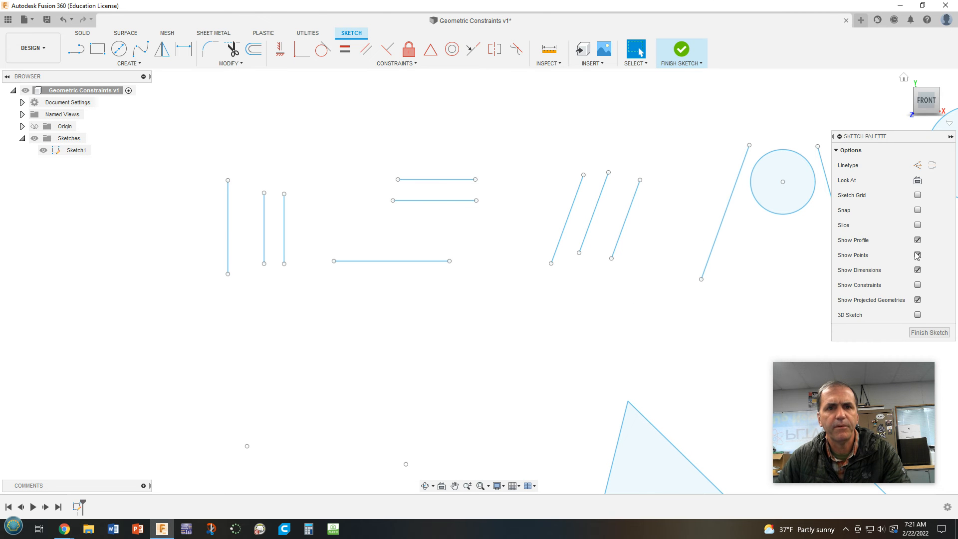
{"action": "left_click", "coordinate": [917, 284]}
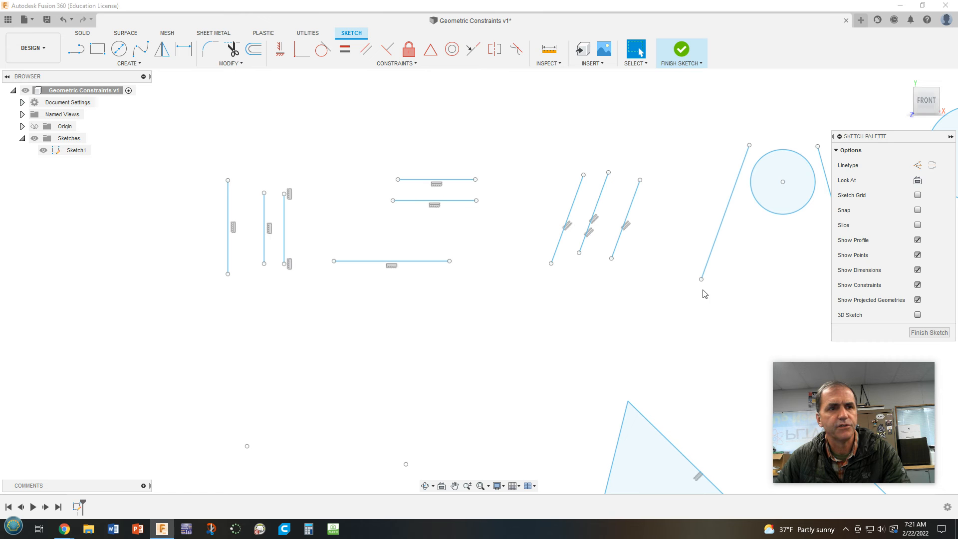
{"action": "left_click", "coordinate": [951, 137]}
Step: Constrain the two slanted lines beside the small circle tangent to it, and reduce the circle's size slightly
{"action": "mouse_move", "coordinate": [864, 244]}
{"action": "middle_mouse_down"}
{"action": "mouse_move", "coordinate": [799, 231]}
{"action": "mouse_move", "coordinate": [770, 237]}
{"action": "middle_mouse_up"}
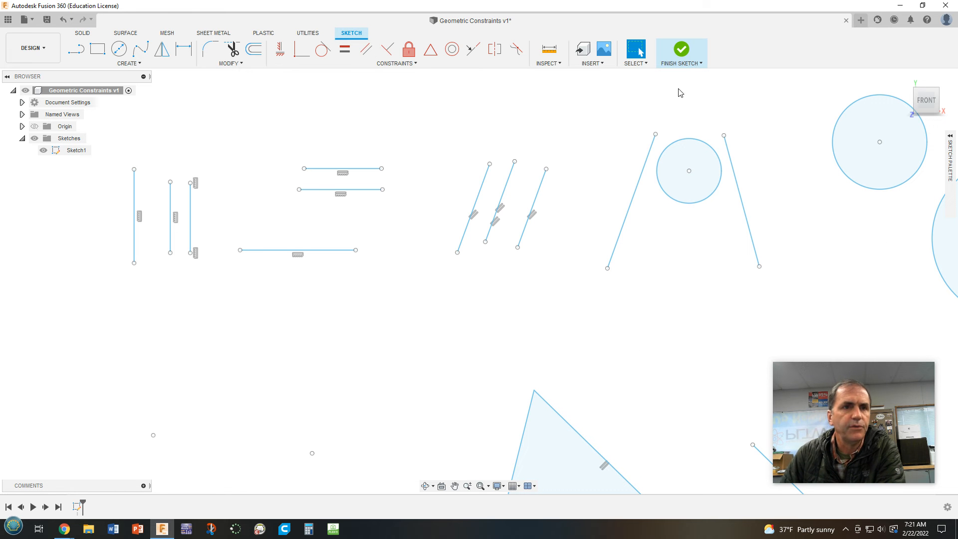
{"action": "left_click", "coordinate": [323, 53]}
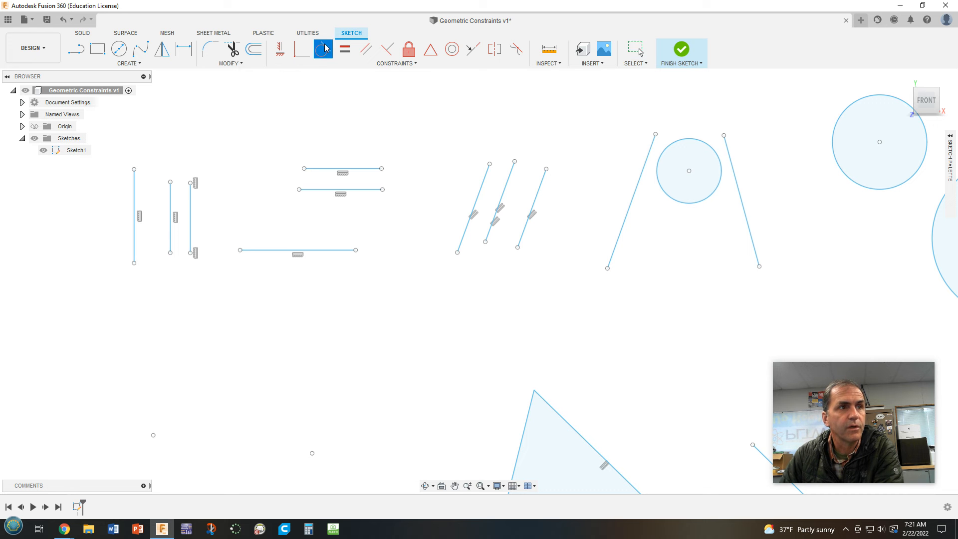
{"action": "left_click", "coordinate": [657, 167]}
{"action": "left_click", "coordinate": [651, 150]}
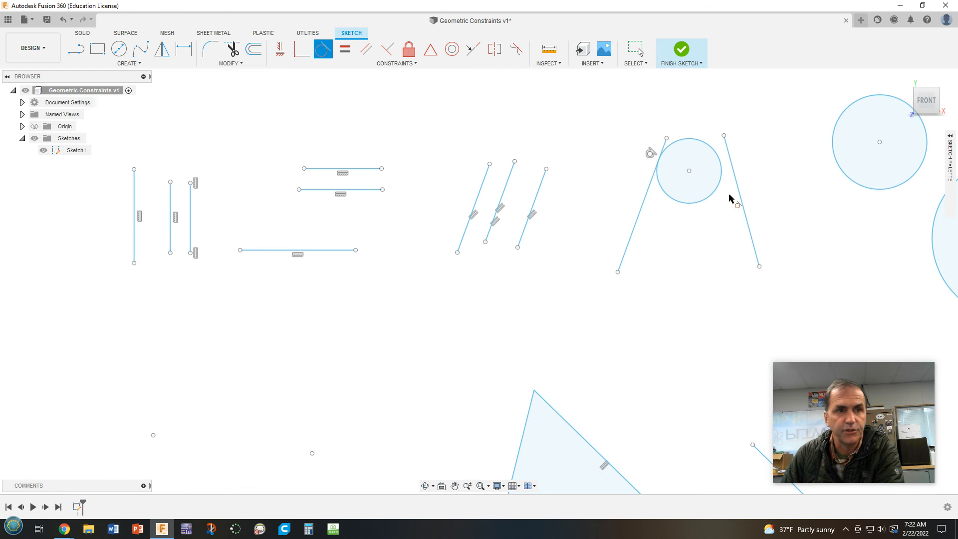
{"action": "left_click", "coordinate": [721, 175]}
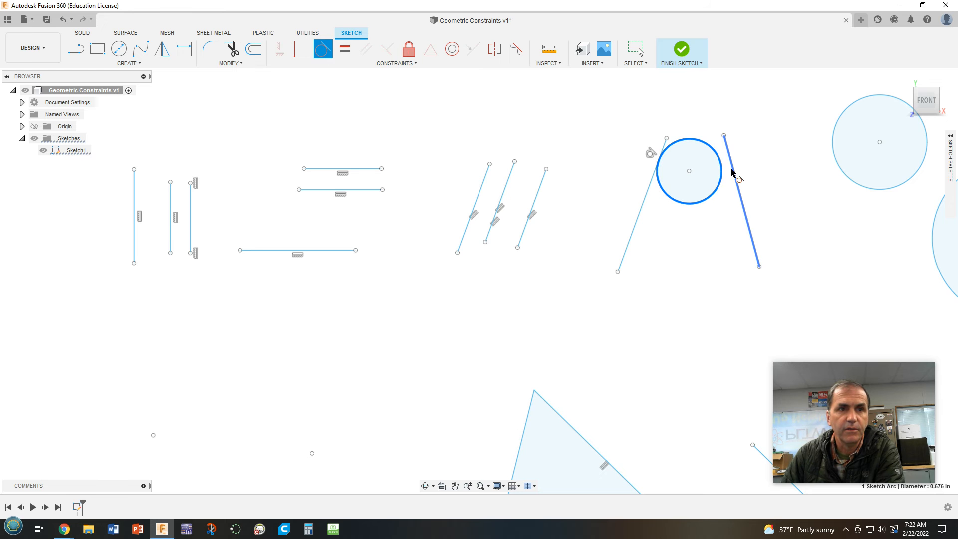
{"action": "left_click", "coordinate": [732, 172]}
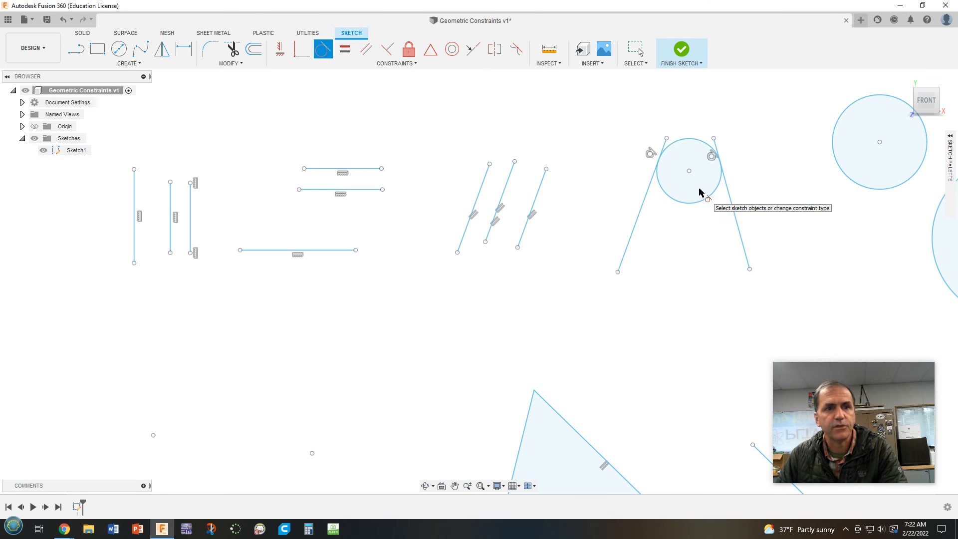
{"action": "key", "text": "Escape"}
{"action": "mouse_move", "coordinate": [705, 207]}
{"action": "left_mouse_down"}
{"action": "mouse_move", "coordinate": [694, 180]}
{"action": "mouse_move", "coordinate": [704, 199]}
{"action": "left_mouse_up"}
{"action": "left_click", "coordinate": [755, 196]}
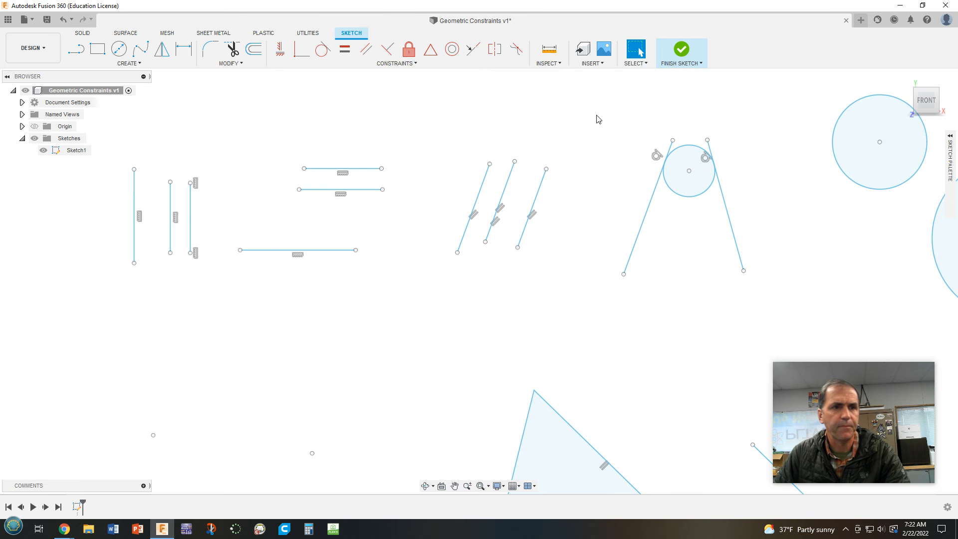
Step: Align the lower endpoints of the two tangent lines horizontally with the Horizontal/Vertical constraint
{"action": "scroll", "coordinate": [595, 141], "scroll_direction": "down", "scroll_amount": 1}
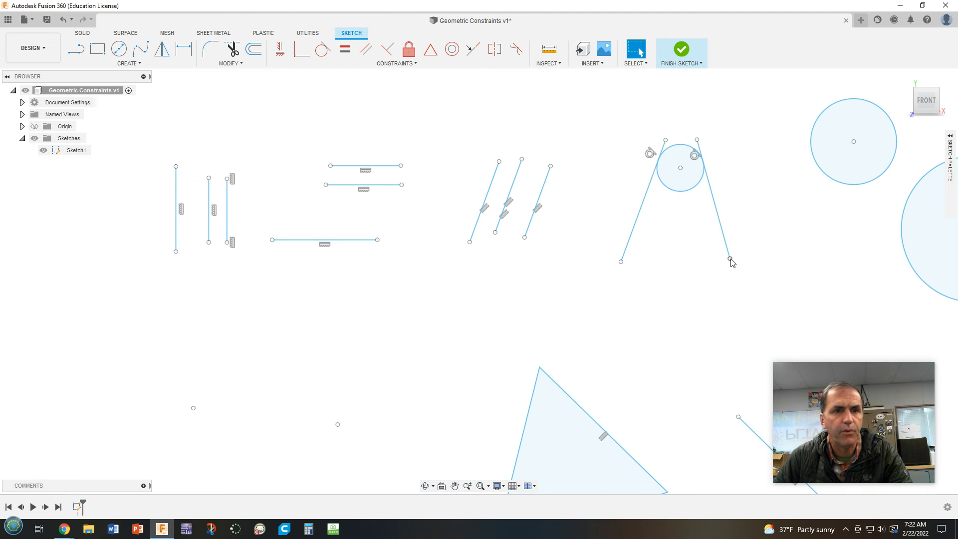
{"action": "left_click", "coordinate": [280, 49]}
{"action": "left_click", "coordinate": [621, 262]}
{"action": "left_click", "coordinate": [729, 259]}
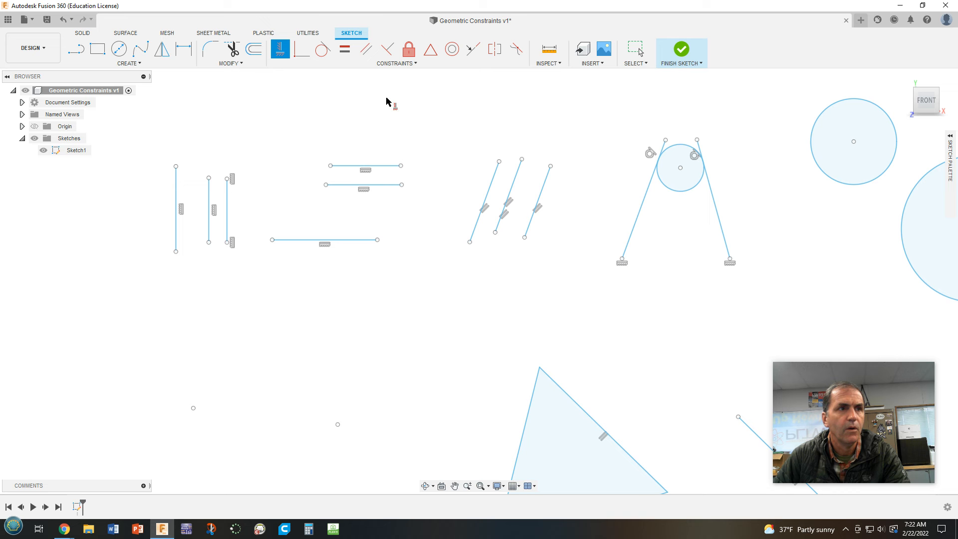
Step: Trim the upper ends of both tangent lines where they extend past the circle
{"action": "left_click", "coordinate": [233, 49]}
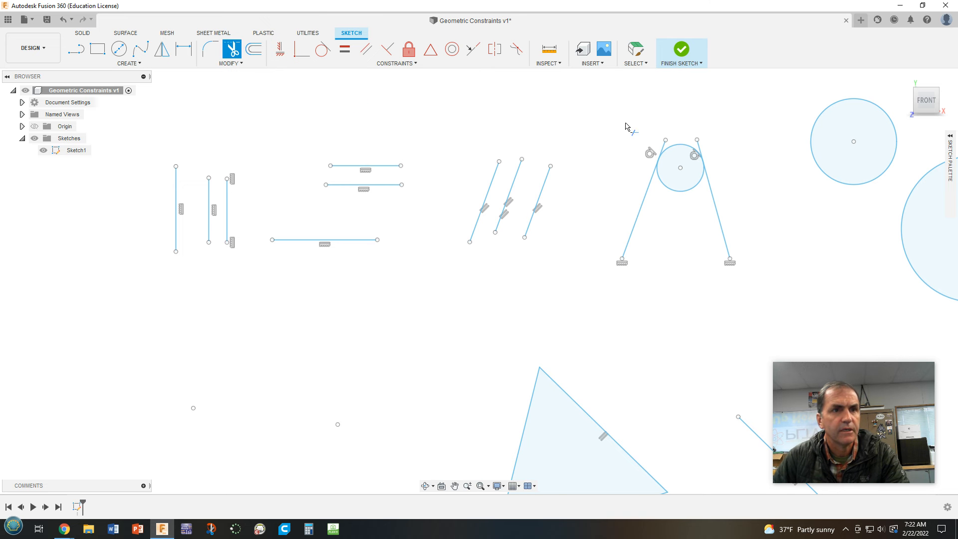
{"action": "left_click", "coordinate": [664, 148]}
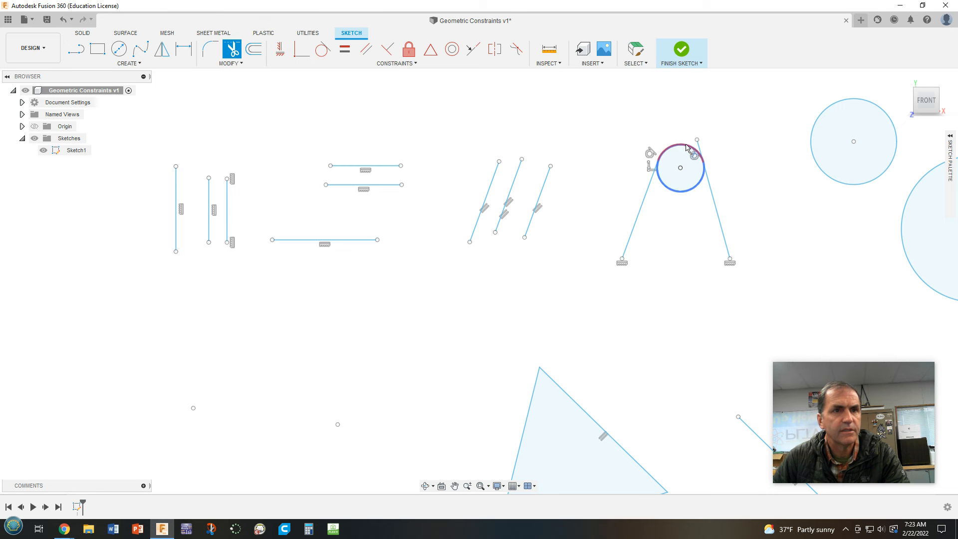
{"action": "left_click", "coordinate": [698, 149]}
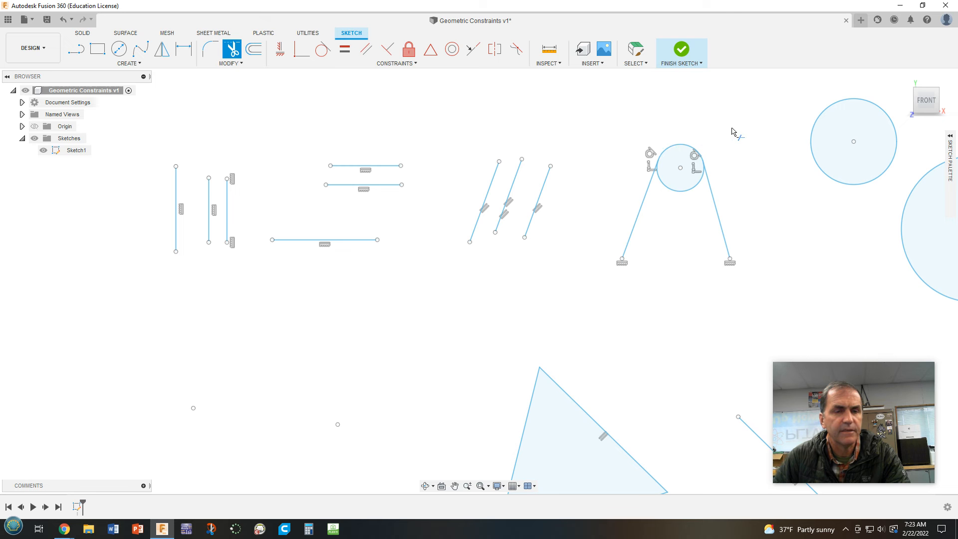
{"action": "key", "text": "Escape"}
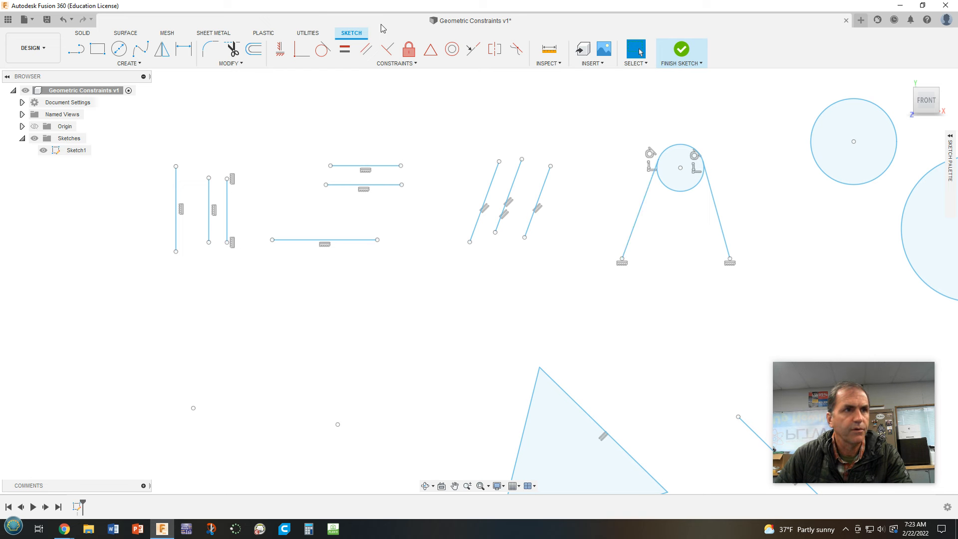
Step: Make the two tangent lines equal in length with the Equal constraint
{"action": "left_click", "coordinate": [344, 51]}
{"action": "left_click", "coordinate": [639, 209]}
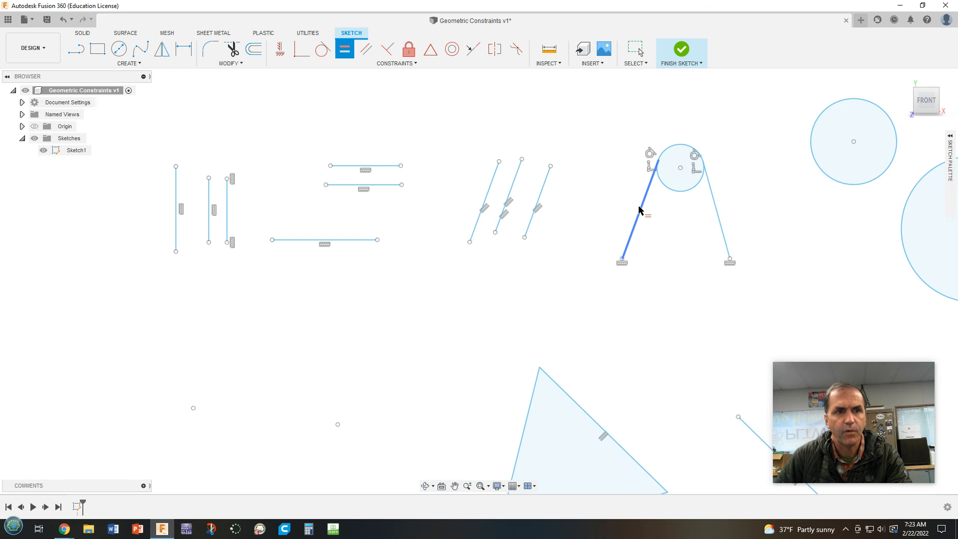
{"action": "left_click", "coordinate": [719, 222]}
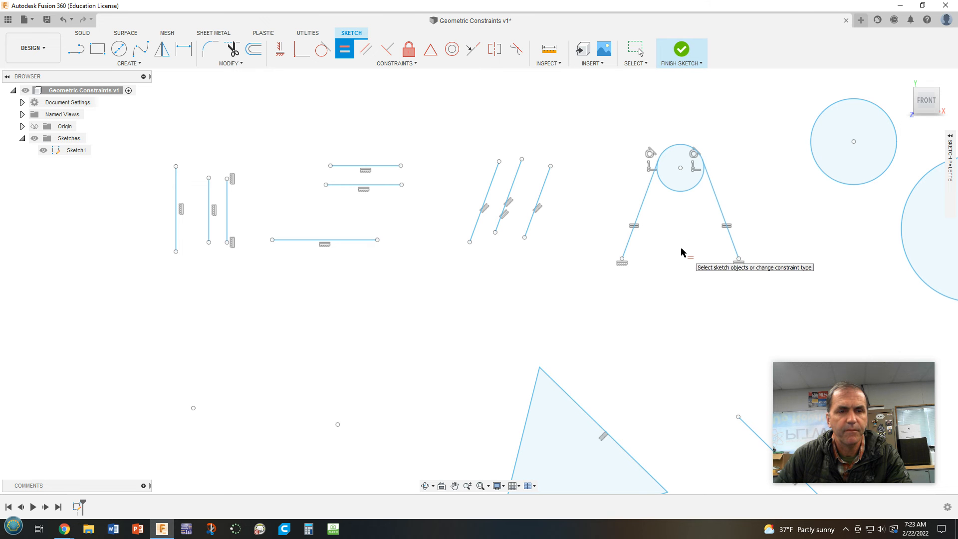
{"action": "key", "text": "Escape"}
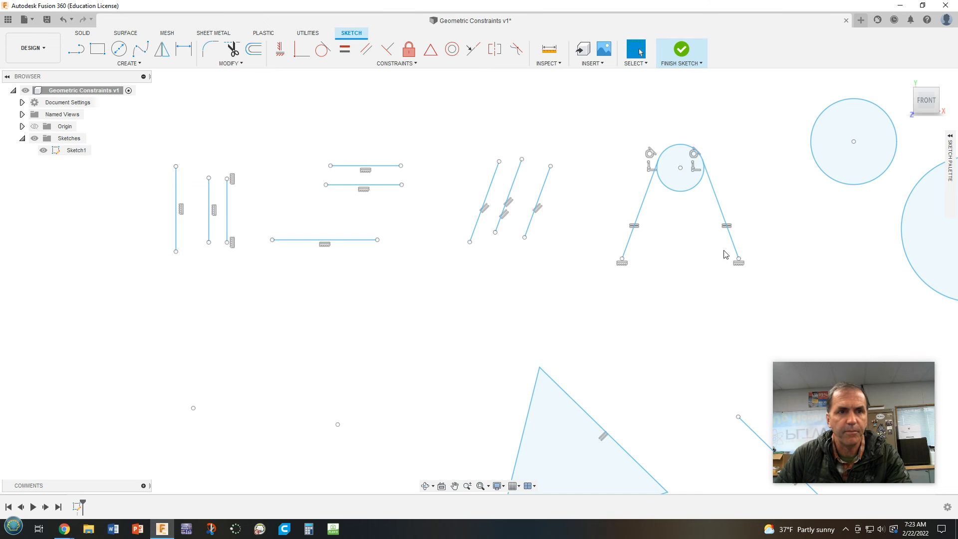
Step: Vary the small circle's size to test the tangent and equal constraints on its two lines
{"action": "mouse_move", "coordinate": [681, 192]}
{"action": "left_mouse_down"}
{"action": "mouse_move", "coordinate": [680, 207]}
{"action": "mouse_move", "coordinate": [678, 191]}
{"action": "left_mouse_up"}
{"action": "left_click", "coordinate": [677, 272]}
{"action": "left_click", "coordinate": [311, 239]}
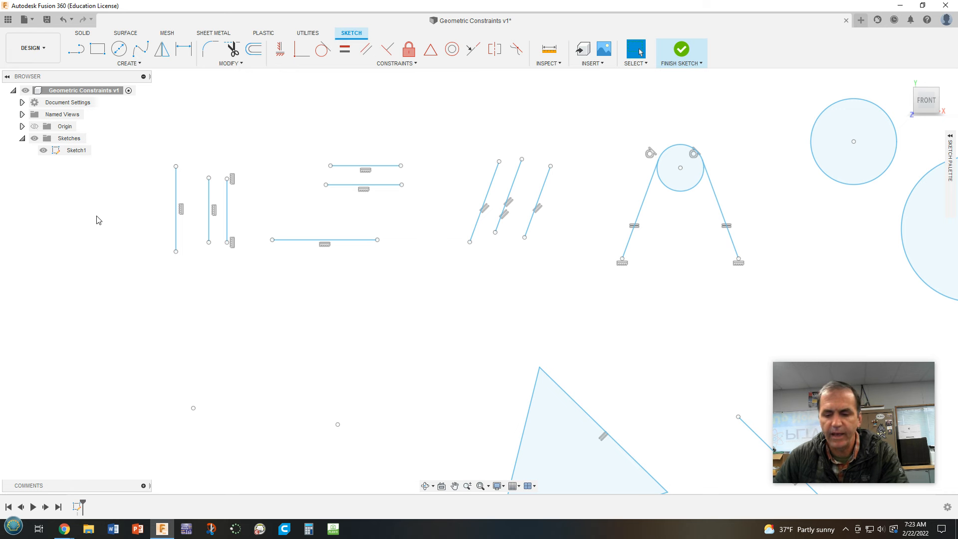
Step: Draw a line joining the lower endpoints of the two tangent lines to close the shape
{"action": "key", "text": "l"}
{"action": "left_click", "coordinate": [623, 260]}
{"action": "left_click", "coordinate": [738, 259]}
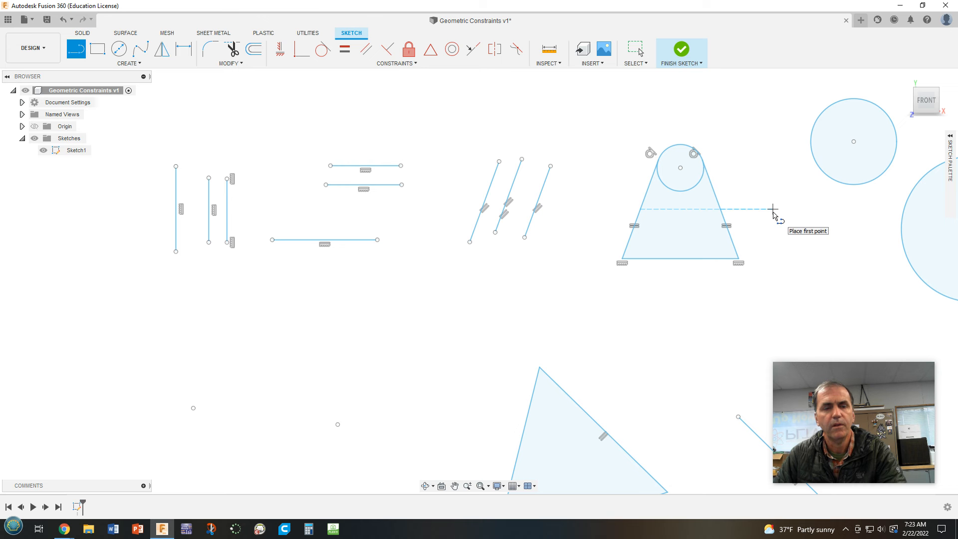
{"action": "key", "text": "Escape"}
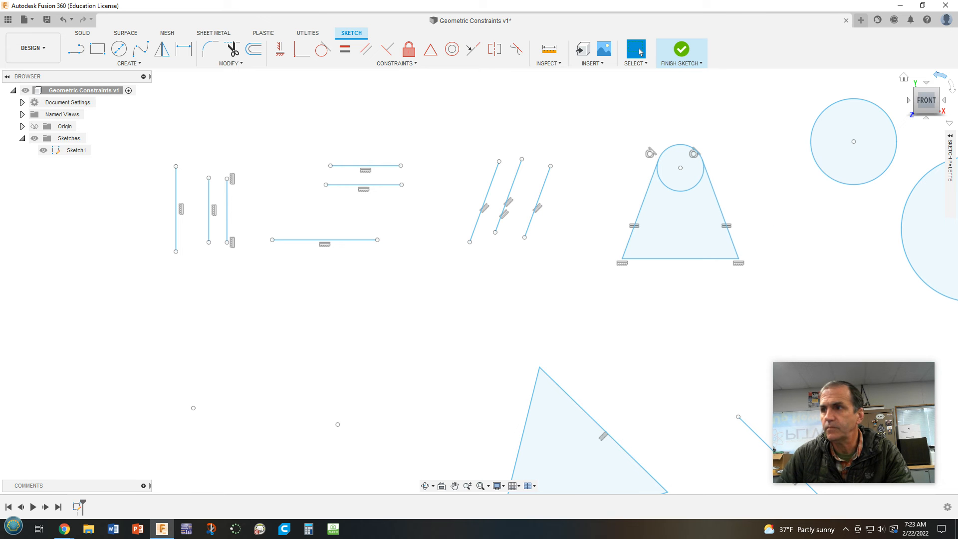
Step: Try deleting the equal constraint at the closed shape's right slanted side, and undo the deletion
{"action": "scroll", "coordinate": [763, 249], "scroll_direction": "up", "scroll_amount": 2}
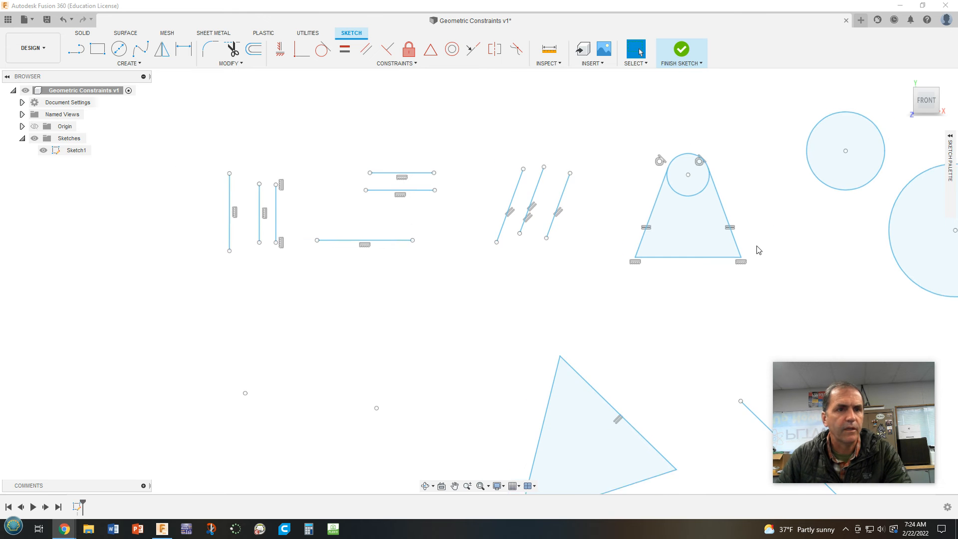
{"action": "scroll", "coordinate": [724, 225], "scroll_direction": "up", "scroll_amount": 2}
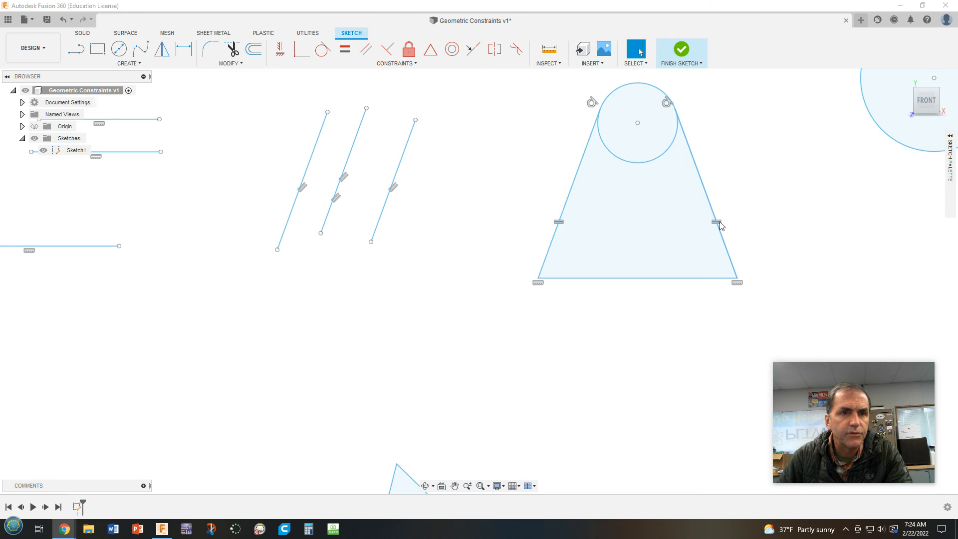
{"action": "right_click", "coordinate": [724, 224]}
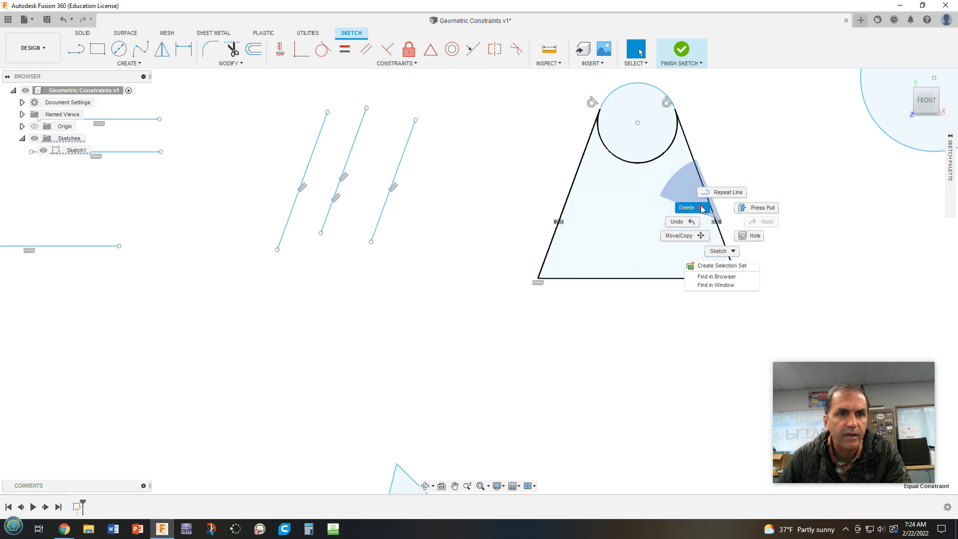
{"action": "left_click", "coordinate": [701, 209]}
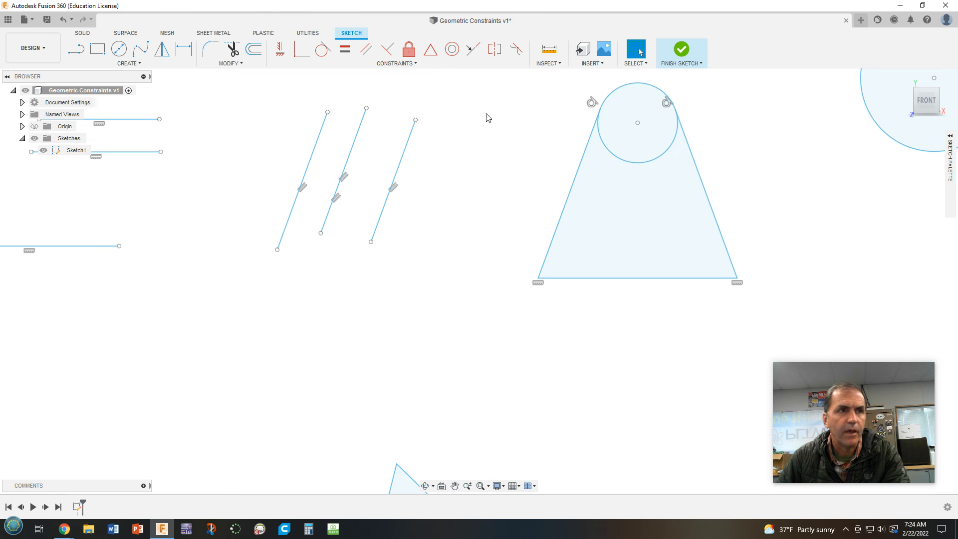
{"action": "left_click", "coordinate": [63, 19]}
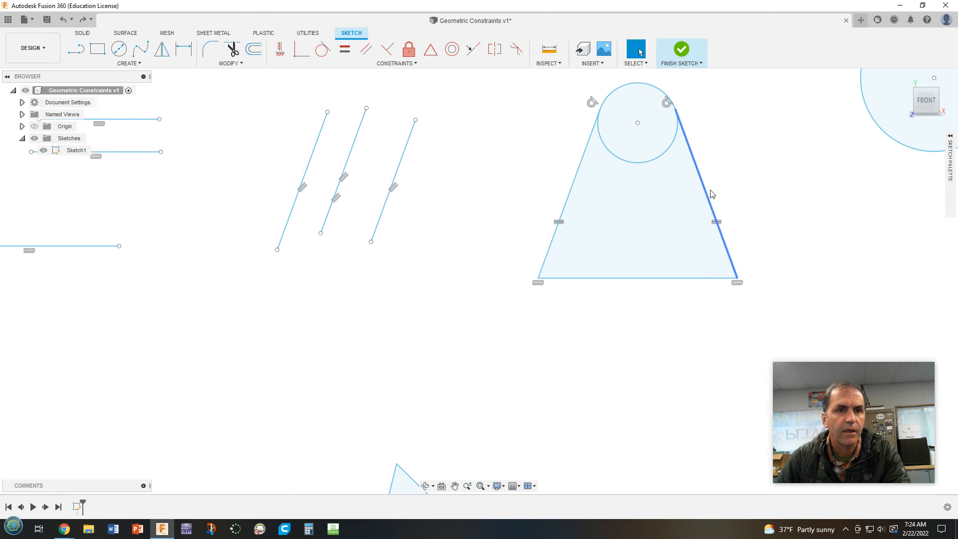
Step: Delete the equal constraint between the closed shape's two slanted sides
{"action": "right_click", "coordinate": [721, 225]}
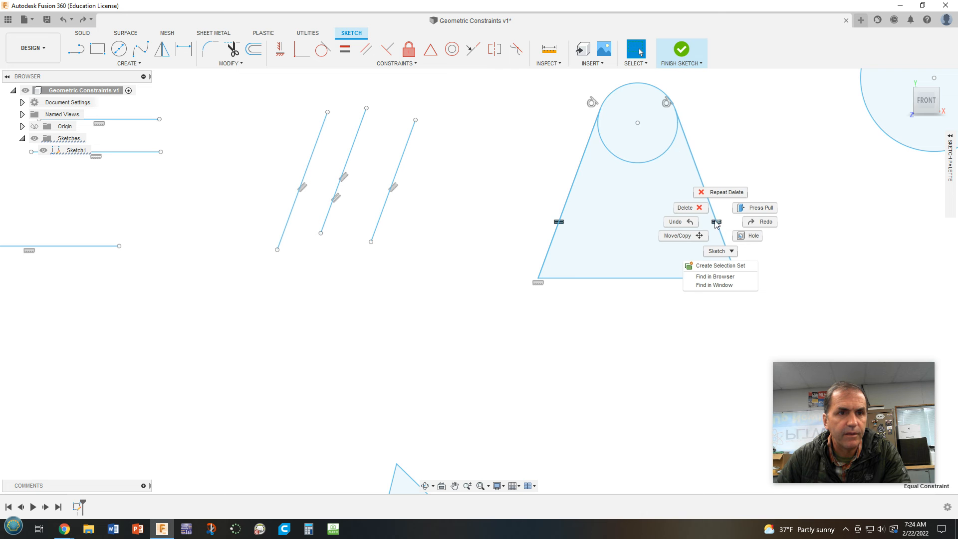
{"action": "left_click", "coordinate": [702, 210]}
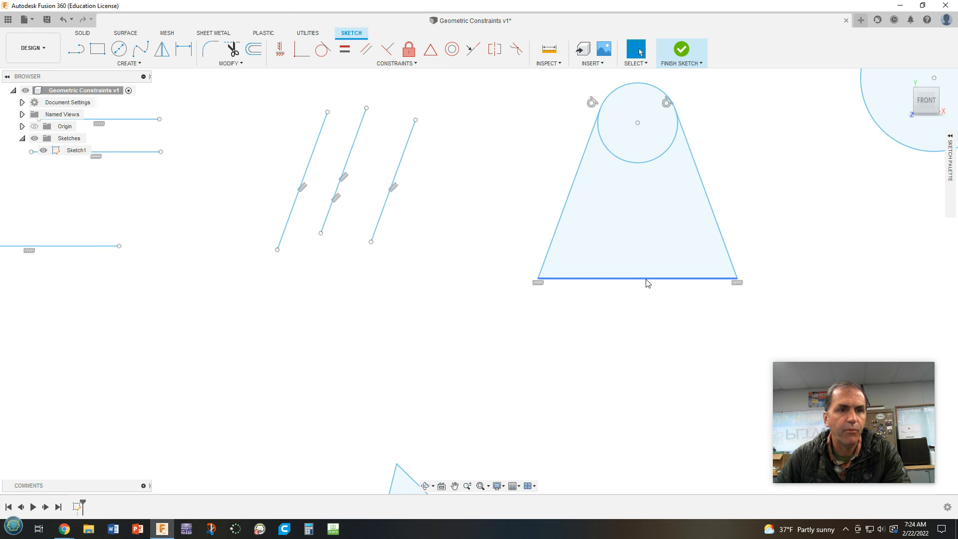
Step: Place a sketch point at the midpoint of the horizontal base line below the small circle
{"action": "left_click", "coordinate": [281, 51]}
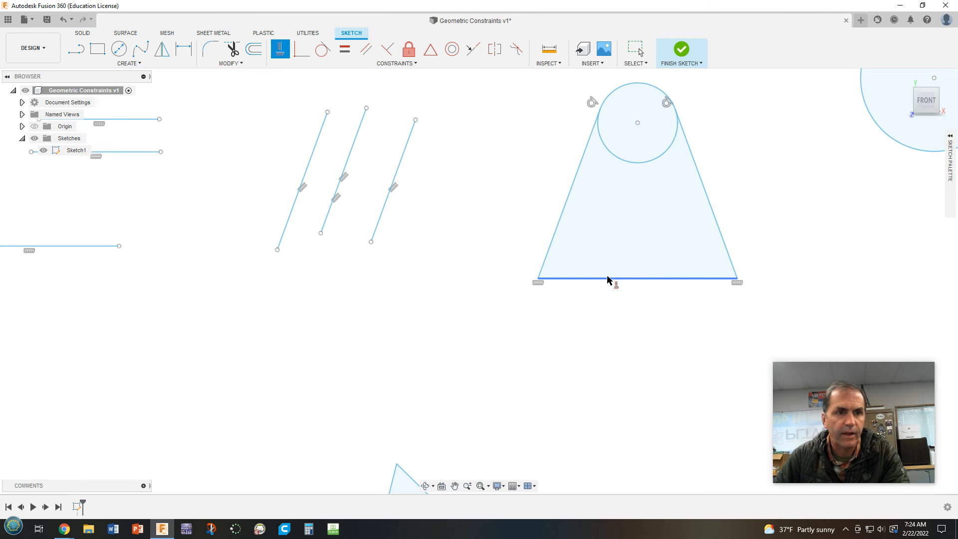
{"action": "key", "text": "Escape"}
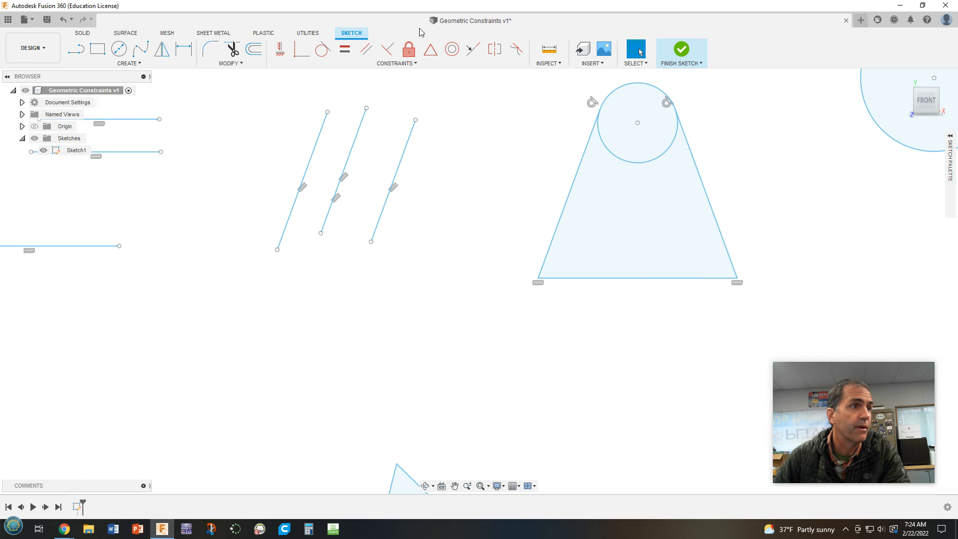
{"action": "left_click", "coordinate": [131, 64]}
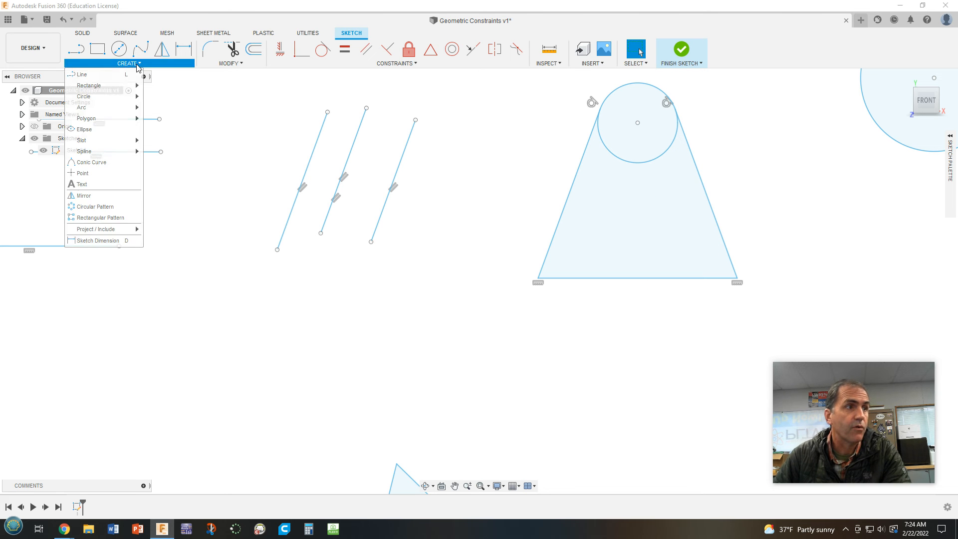
{"action": "left_click", "coordinate": [84, 174]}
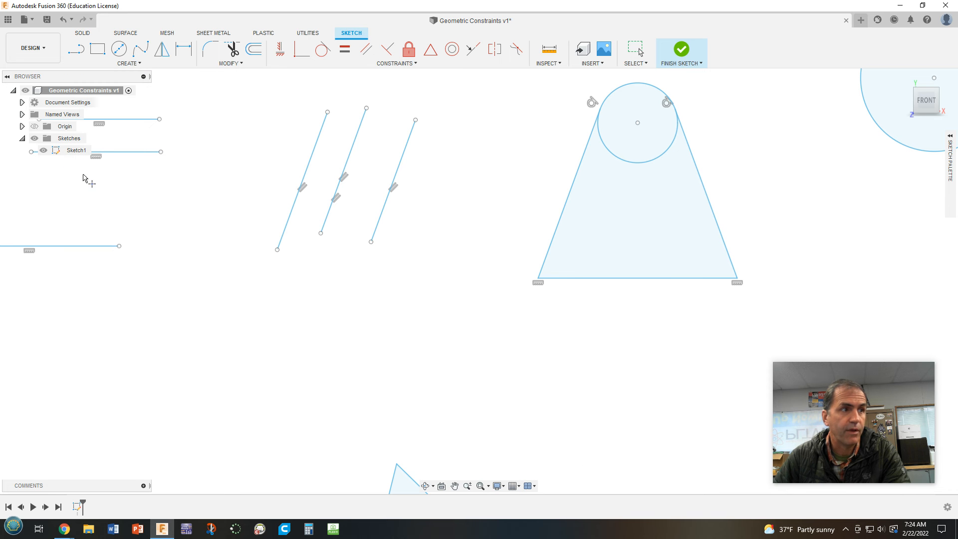
{"action": "left_click", "coordinate": [638, 278]}
{"action": "key", "text": "Escape"}
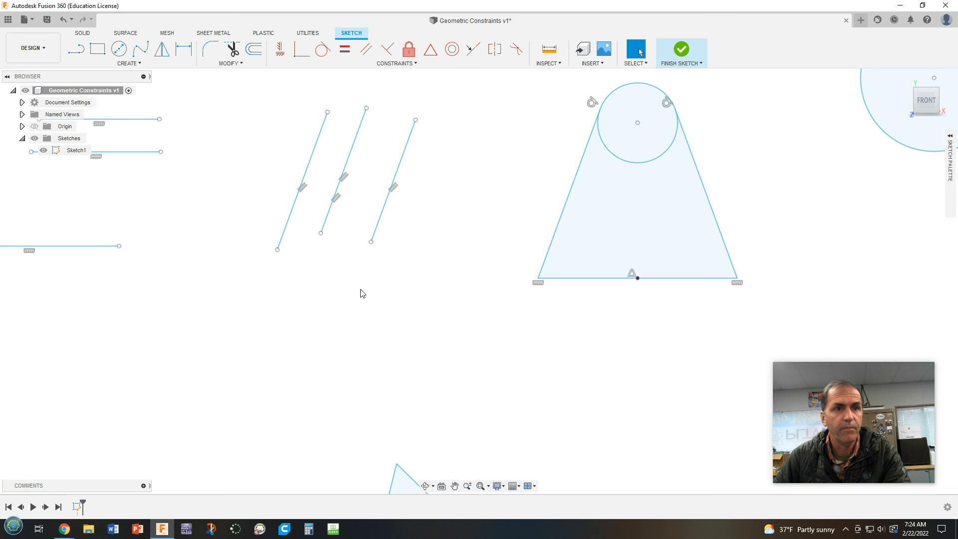
Step: Shift the small circle and a base corner, then constrain the circle's centre vertically to the base line's midpoint
{"action": "mouse_move", "coordinate": [638, 123]}
{"action": "left_mouse_down"}
{"action": "mouse_move", "coordinate": [661, 125]}
{"action": "mouse_move", "coordinate": [649, 123]}
{"action": "left_mouse_up"}
{"action": "mouse_move", "coordinate": [748, 278]}
{"action": "left_mouse_down"}
{"action": "mouse_move", "coordinate": [755, 266]}
{"action": "mouse_move", "coordinate": [752, 295]}
{"action": "left_mouse_up"}
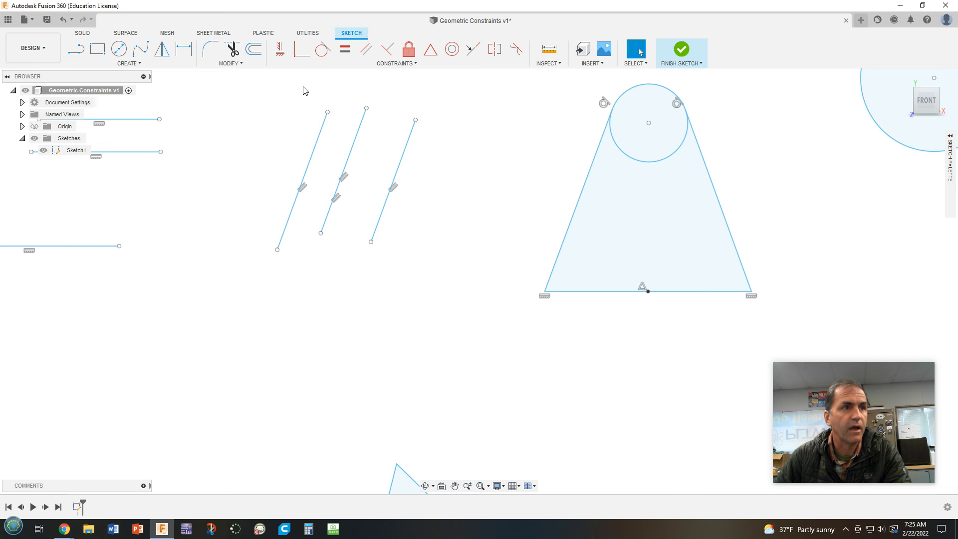
{"action": "left_click", "coordinate": [279, 51]}
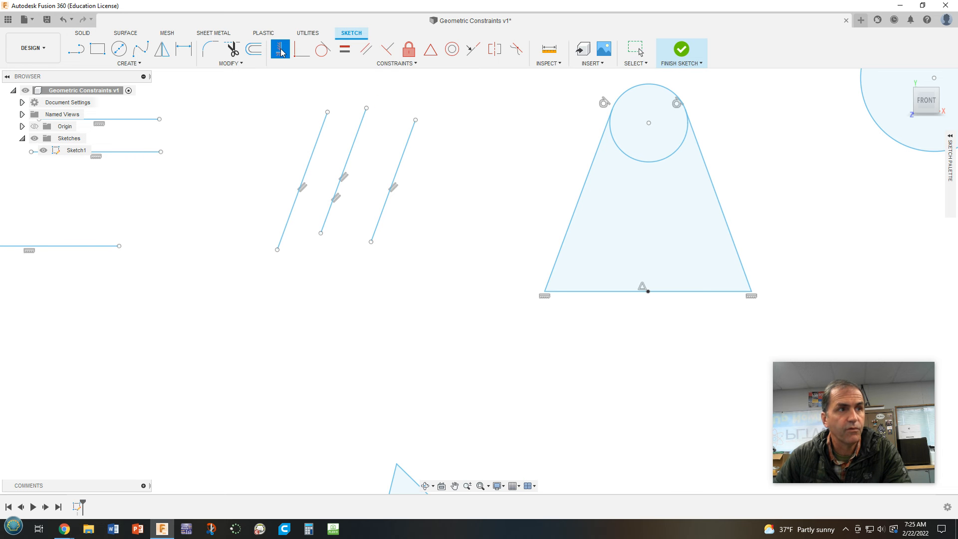
{"action": "left_click", "coordinate": [648, 124]}
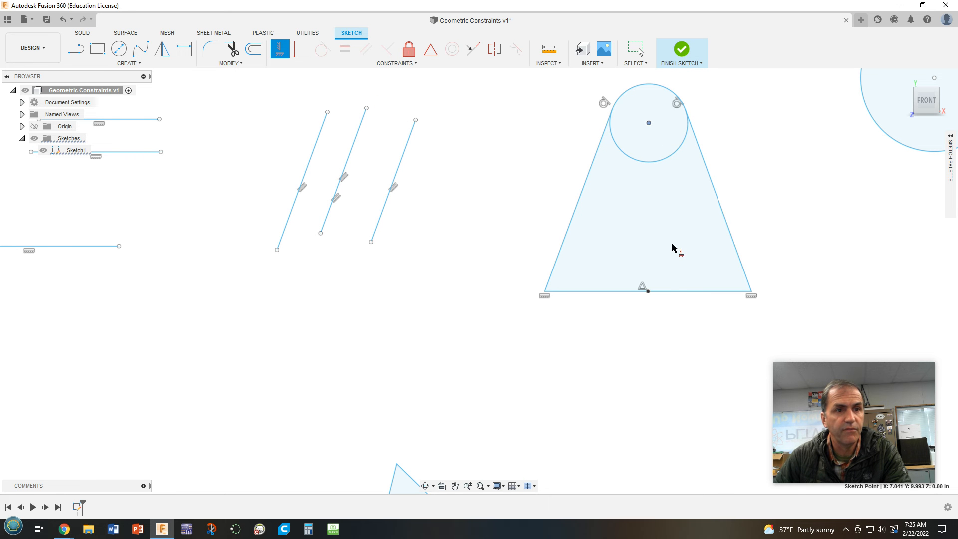
{"action": "left_click", "coordinate": [647, 291]}
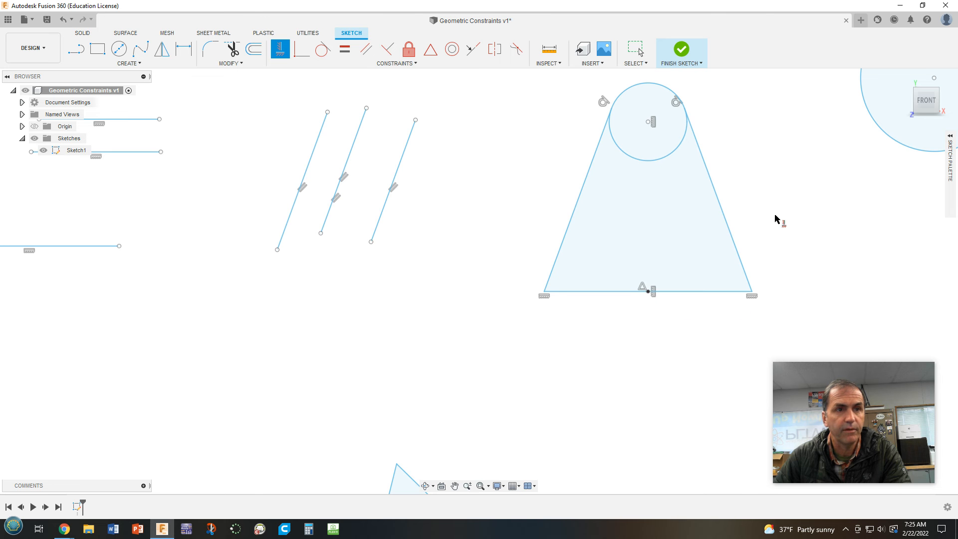
Step: Align the centres of the two smaller separate circles horizontally, and move one upward to test the constraint
{"action": "scroll", "coordinate": [777, 181], "scroll_direction": "down", "scroll_amount": 2}
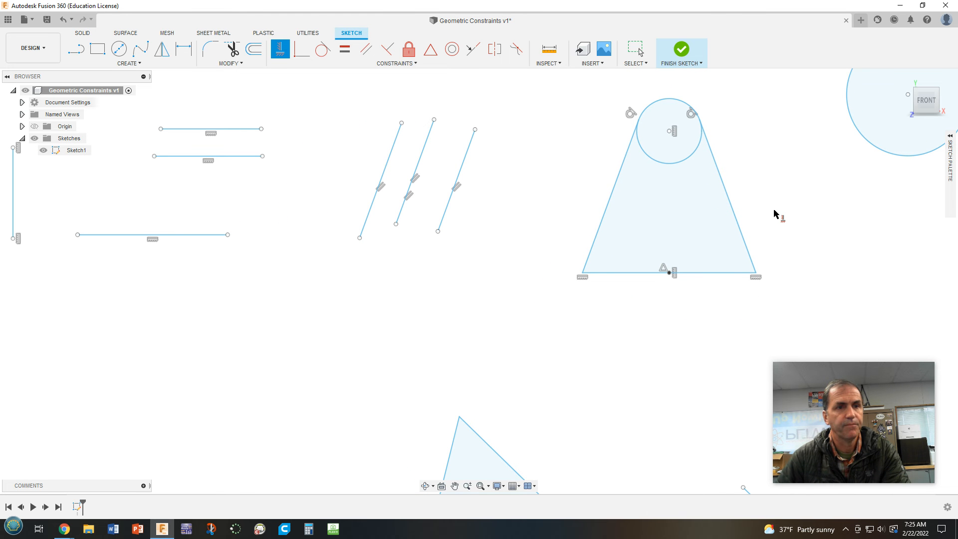
{"action": "scroll", "coordinate": [796, 208], "scroll_direction": "down", "scroll_amount": 3}
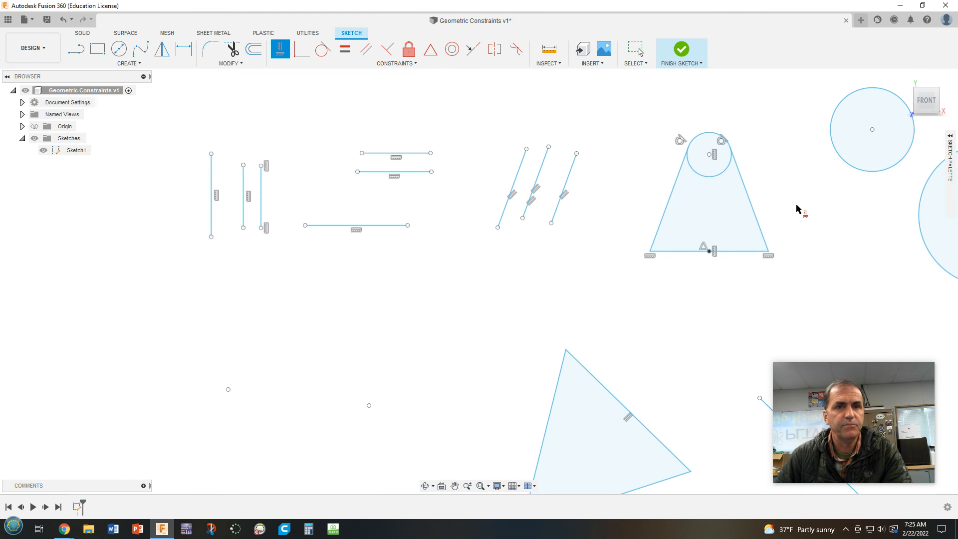
{"action": "mouse_move", "coordinate": [836, 258]}
{"action": "middle_mouse_down"}
{"action": "mouse_move", "coordinate": [802, 250]}
{"action": "mouse_move", "coordinate": [597, 256]}
{"action": "mouse_move", "coordinate": [450, 283]}
{"action": "middle_mouse_up"}
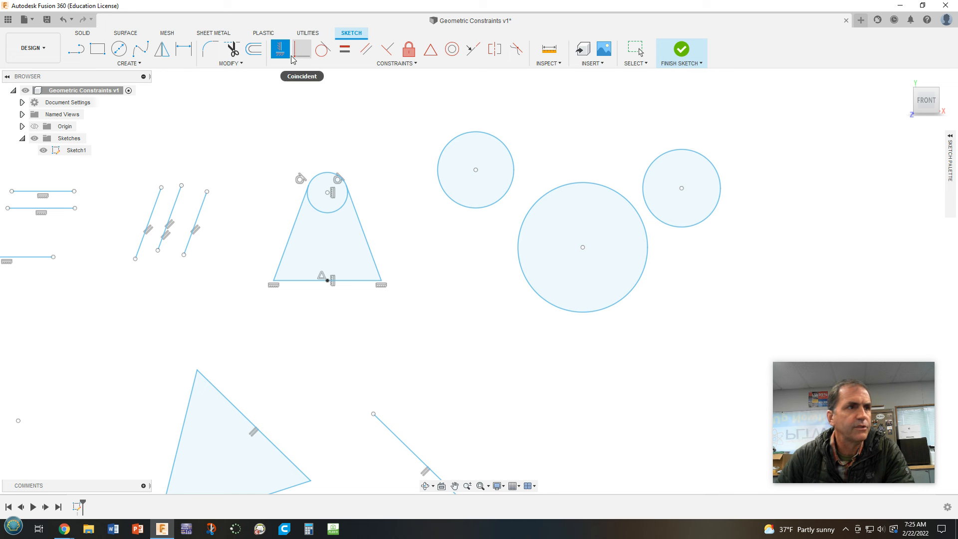
{"action": "left_click", "coordinate": [475, 170]}
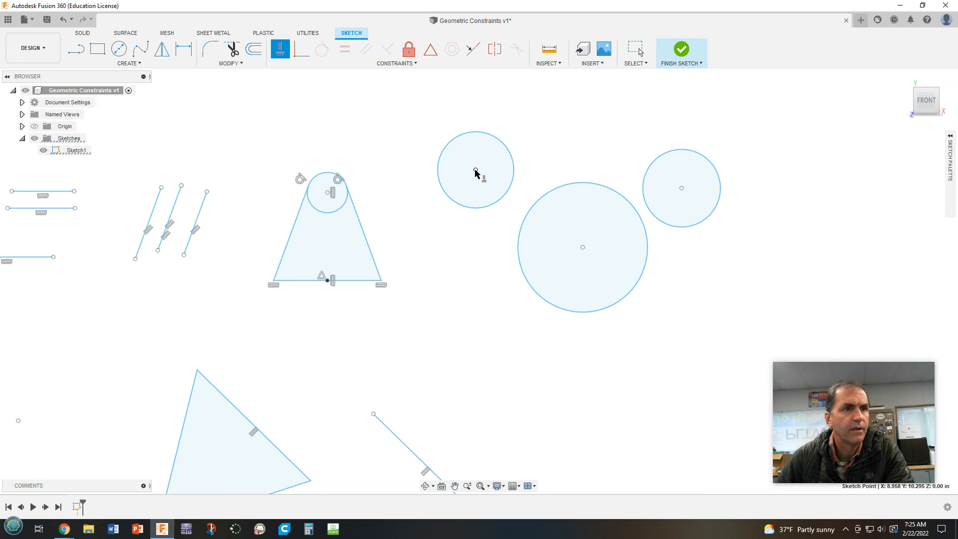
{"action": "left_click", "coordinate": [681, 188]}
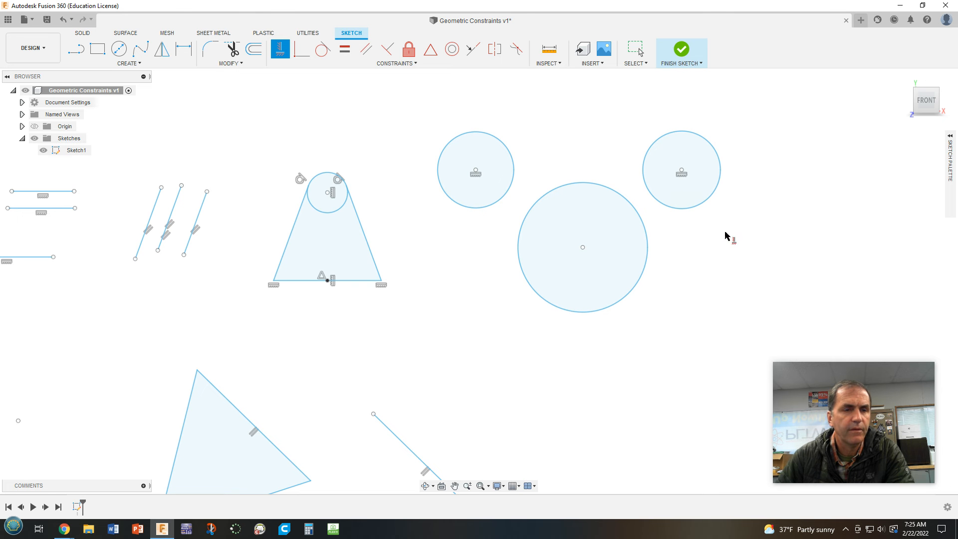
{"action": "key", "text": "Escape"}
{"action": "left_click_drag", "start_coordinate": [681, 171], "coordinate": [692, 134]}
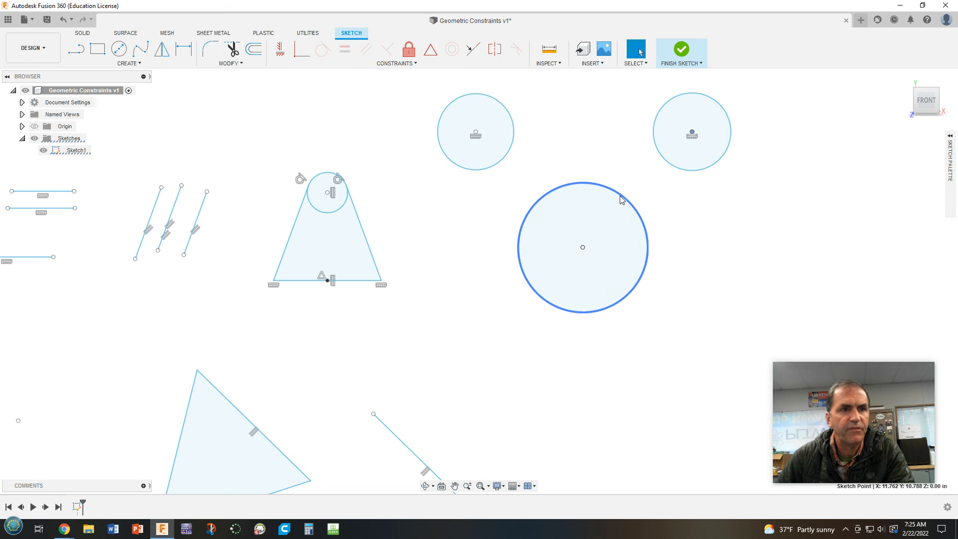
Step: Enlarge the large lower circle to about 1.93 in diameter and make the upper-left circle tangent to it
{"action": "left_click_drag", "start_coordinate": [641, 282], "coordinate": [648, 285]}
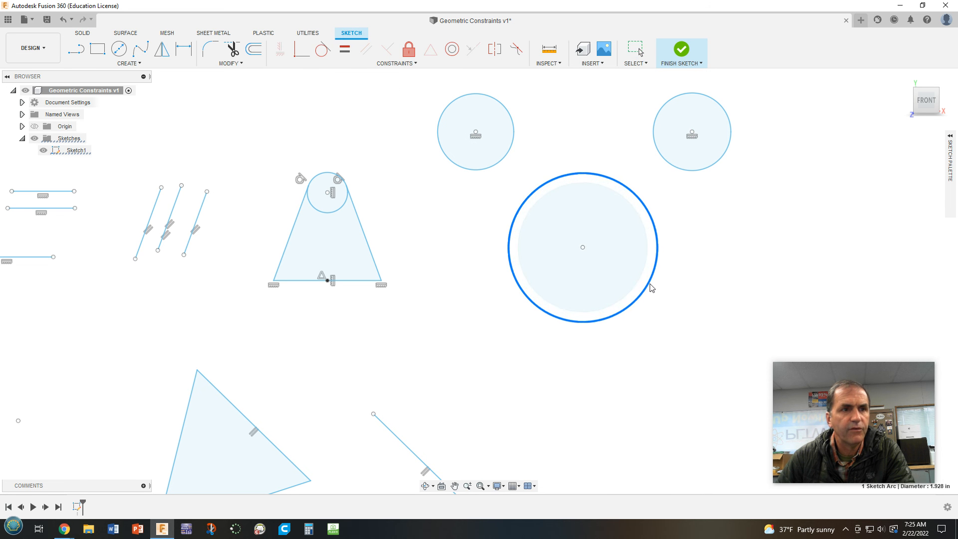
{"action": "left_click", "coordinate": [336, 83]}
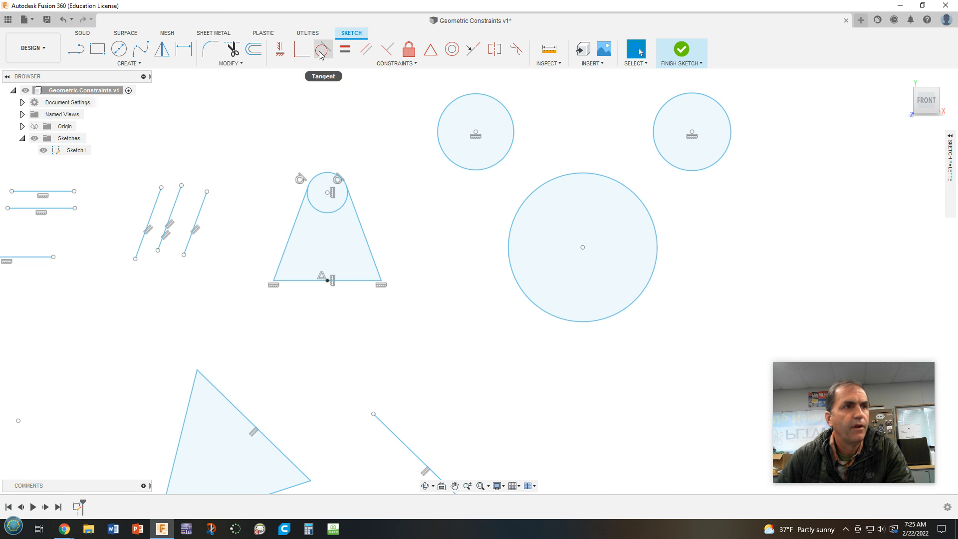
{"action": "left_click", "coordinate": [322, 50]}
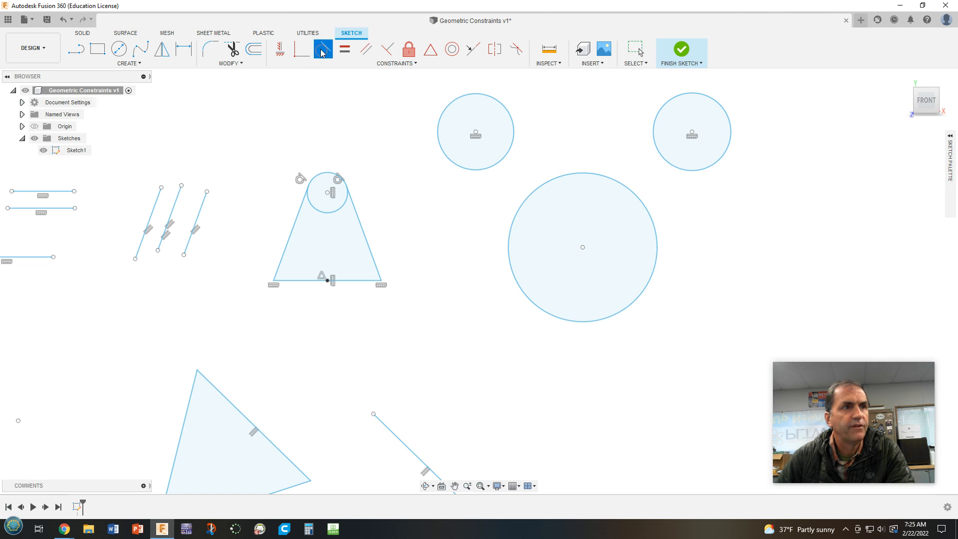
{"action": "left_click", "coordinate": [544, 186]}
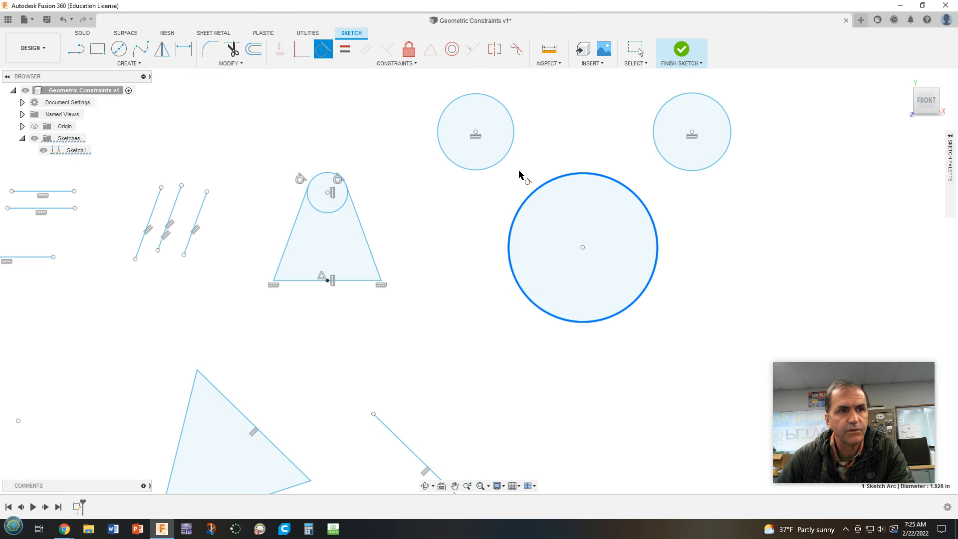
{"action": "left_click", "coordinate": [503, 165]}
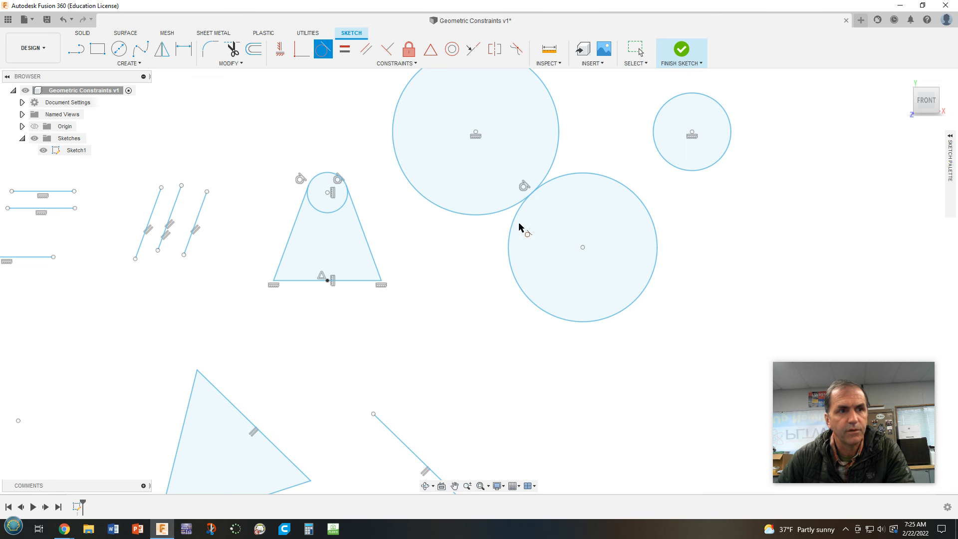
{"action": "key", "text": "Escape"}
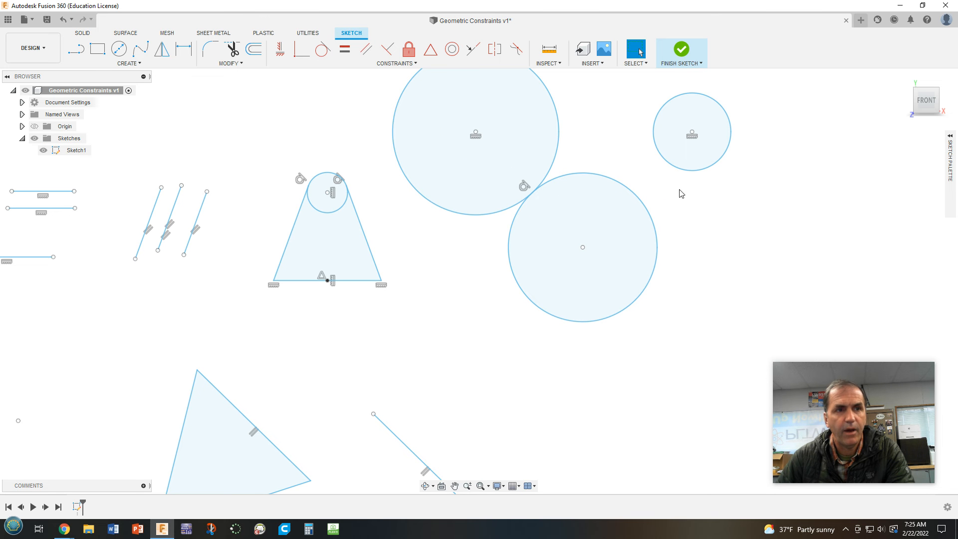
Step: Shrink the upper-left circle and adjust the circles' positions to test its tangency with the large circle
{"action": "left_click", "coordinate": [398, 120]}
{"action": "left_click_drag", "start_coordinate": [407, 90], "coordinate": [442, 128]}
{"action": "left_click", "coordinate": [687, 245]}
{"action": "middle_click_drag", "start_coordinate": [694, 245], "coordinate": [746, 276]}
{"action": "left_click_drag", "start_coordinate": [552, 136], "coordinate": [561, 135]}
{"action": "left_click", "coordinate": [720, 209]}
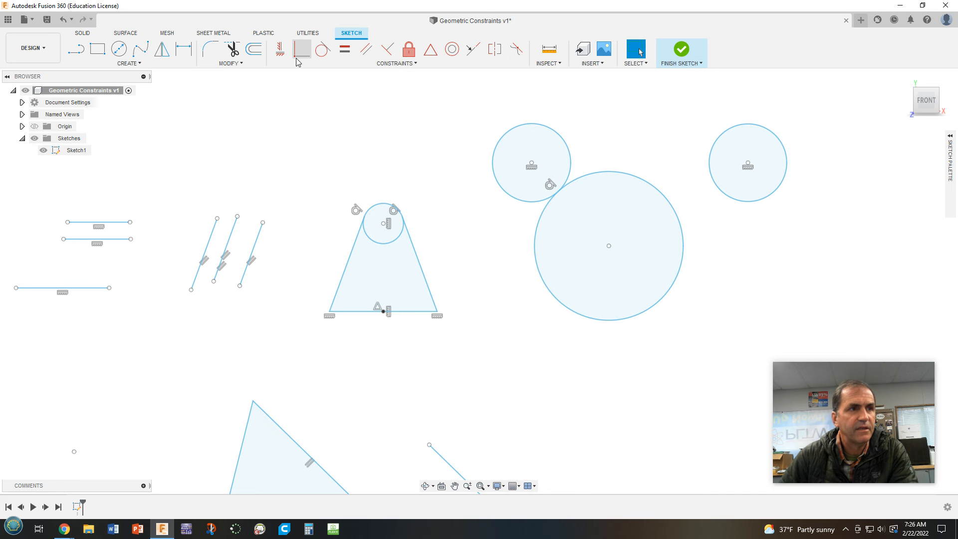
Step: Apply a tangent constraint between the large circle and the upper-right circle
{"action": "left_click", "coordinate": [322, 49]}
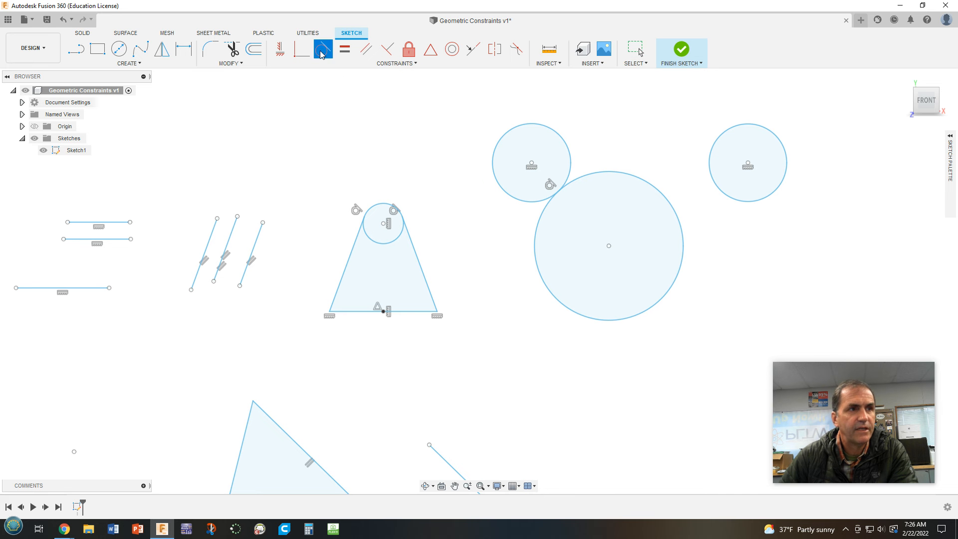
{"action": "left_click", "coordinate": [681, 216]}
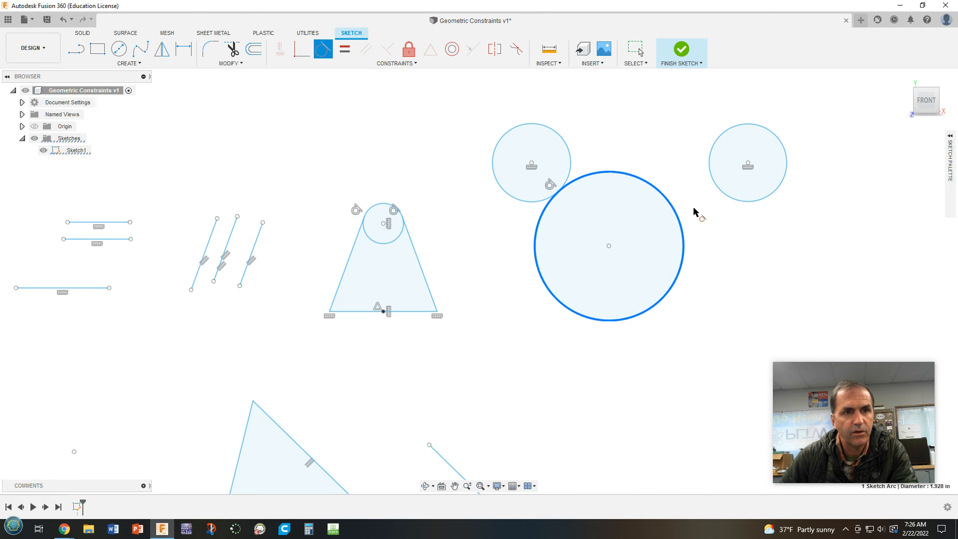
{"action": "left_click", "coordinate": [720, 194]}
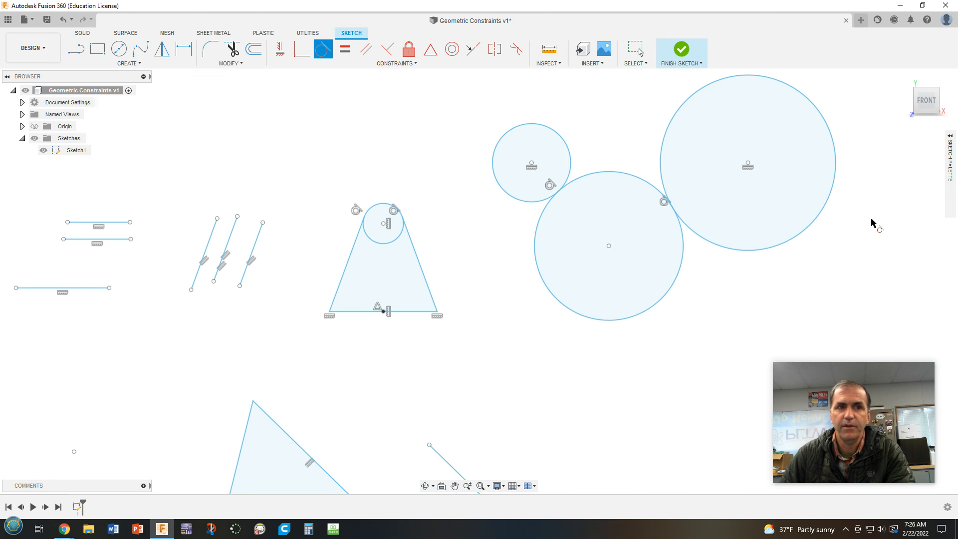
{"action": "key", "text": "Escape"}
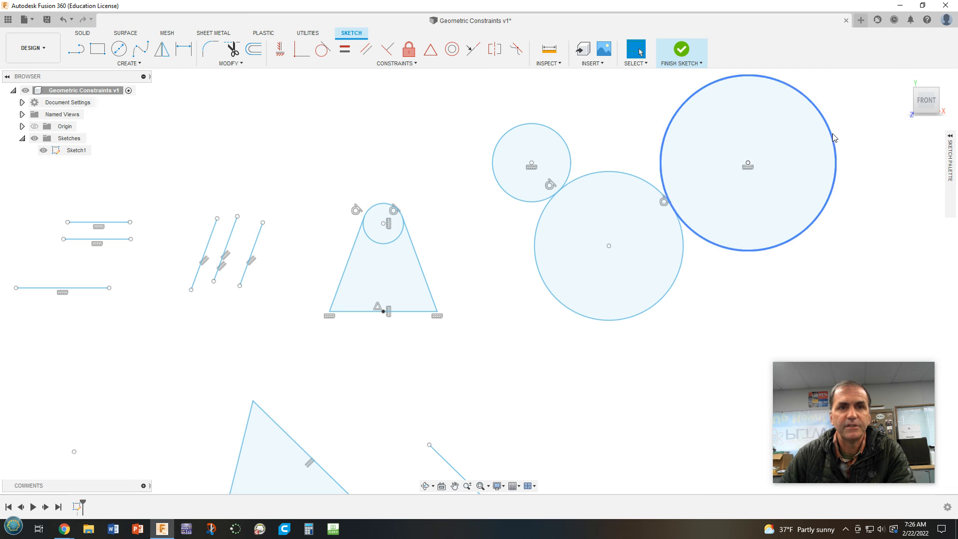
Step: Test the tangents by resizing the upper-right circle to about 1.68 in and the large circle to about 1.95 in diameter
{"action": "left_click_drag", "start_coordinate": [831, 139], "coordinate": [808, 141]}
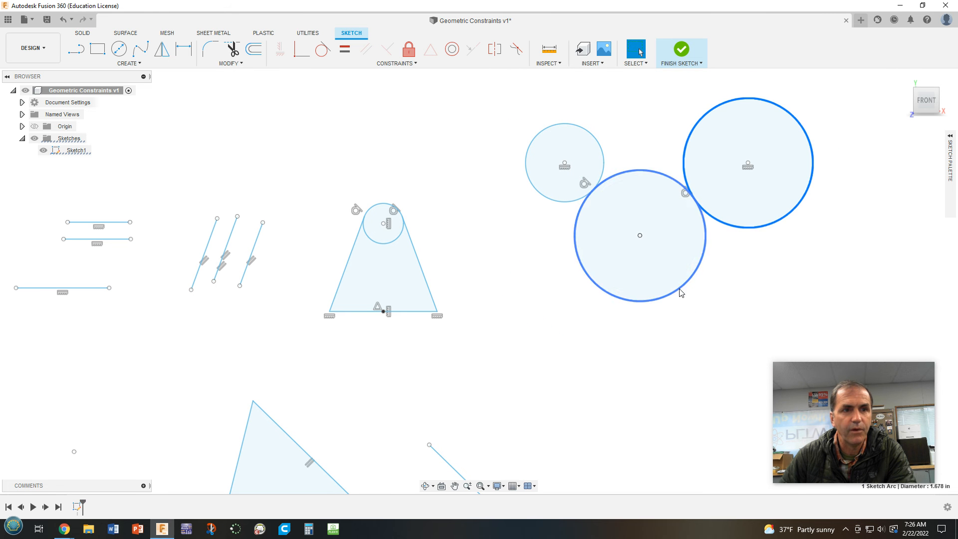
{"action": "left_click_drag", "start_coordinate": [680, 291], "coordinate": [688, 302]}
{"action": "left_click", "coordinate": [792, 277]}
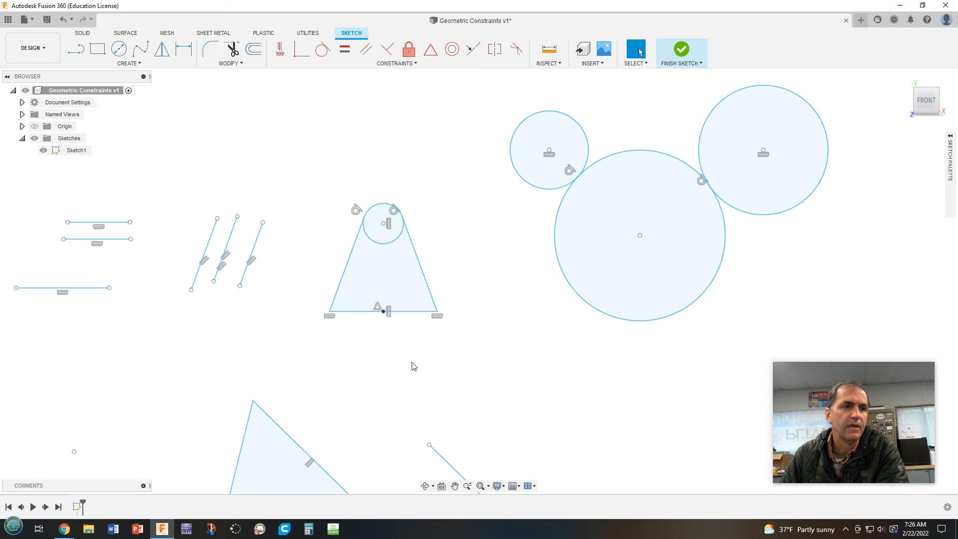
{"action": "left_click_drag", "start_coordinate": [684, 318], "coordinate": [679, 309]}
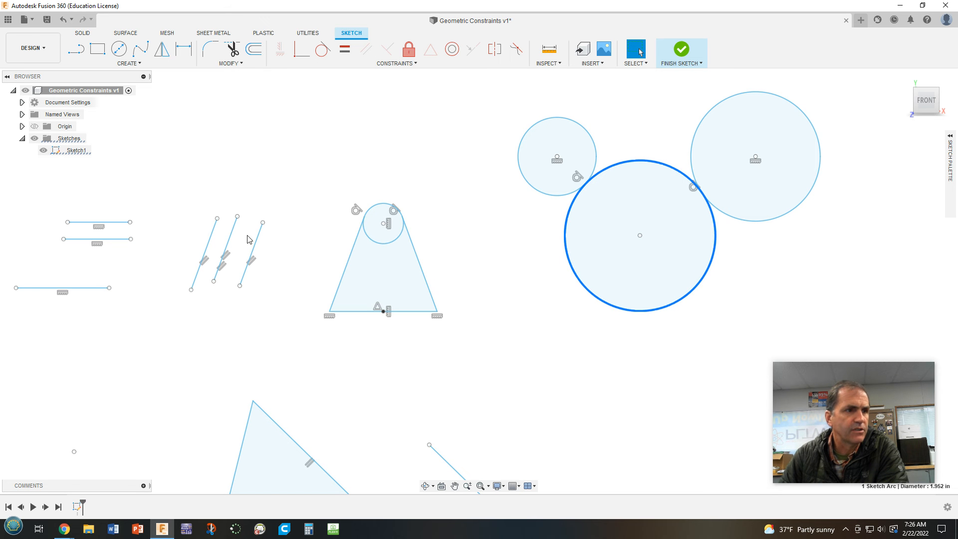
Step: Look over the whole sketch, including the points, triangle and single line in its lower part
{"action": "scroll", "coordinate": [525, 363], "scroll_direction": "up", "scroll_amount": 1}
{"action": "scroll", "coordinate": [525, 376], "scroll_direction": "down", "scroll_amount": 2}
{"action": "mouse_move", "coordinate": [525, 380]}
{"action": "middle_mouse_down"}
{"action": "mouse_move", "coordinate": [616, 282]}
{"action": "mouse_move", "coordinate": [685, 241]}
{"action": "middle_mouse_up"}
{"action": "scroll", "coordinate": [195, 443], "scroll_direction": "down", "scroll_amount": 2}
{"action": "middle_click_drag", "start_coordinate": [260, 426], "coordinate": [340, 283]}
{"action": "scroll", "coordinate": [337, 285], "scroll_direction": "up", "scroll_amount": 1}
{"action": "scroll", "coordinate": [330, 423], "scroll_direction": "down", "scroll_amount": 1}
{"action": "middle_click_drag", "start_coordinate": [357, 402], "coordinate": [403, 244]}
{"action": "scroll", "coordinate": [438, 317], "scroll_direction": "up", "scroll_amount": 1}
{"action": "scroll", "coordinate": [479, 315], "scroll_direction": "down", "scroll_amount": 2}
{"action": "scroll", "coordinate": [530, 274], "scroll_direction": "down", "scroll_amount": 1}
{"action": "middle_click_drag", "start_coordinate": [531, 274], "coordinate": [459, 380]}
{"action": "scroll", "coordinate": [583, 205], "scroll_direction": "up", "scroll_amount": 3}
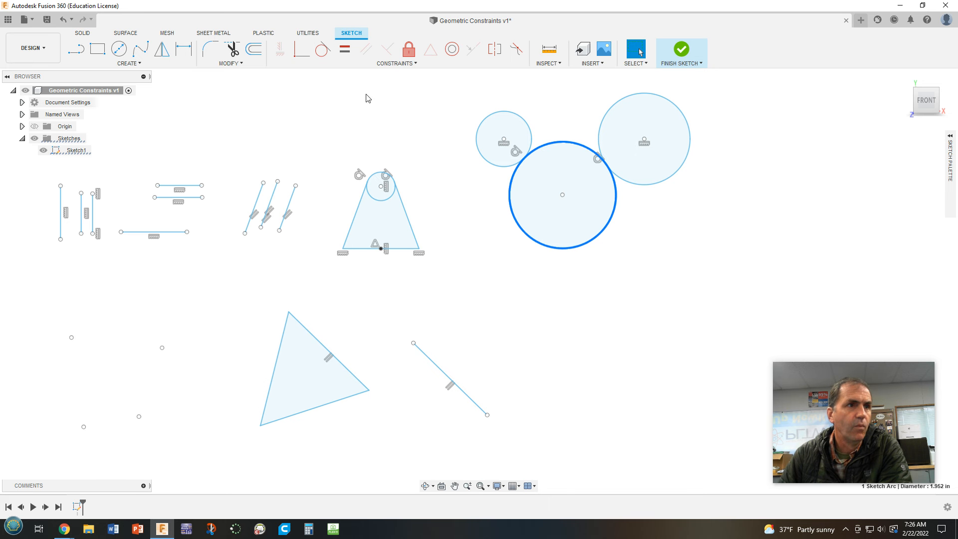
Step: Apply the Fix constraint to the large circle that touches the two smaller circles
{"action": "left_click", "coordinate": [412, 50]}
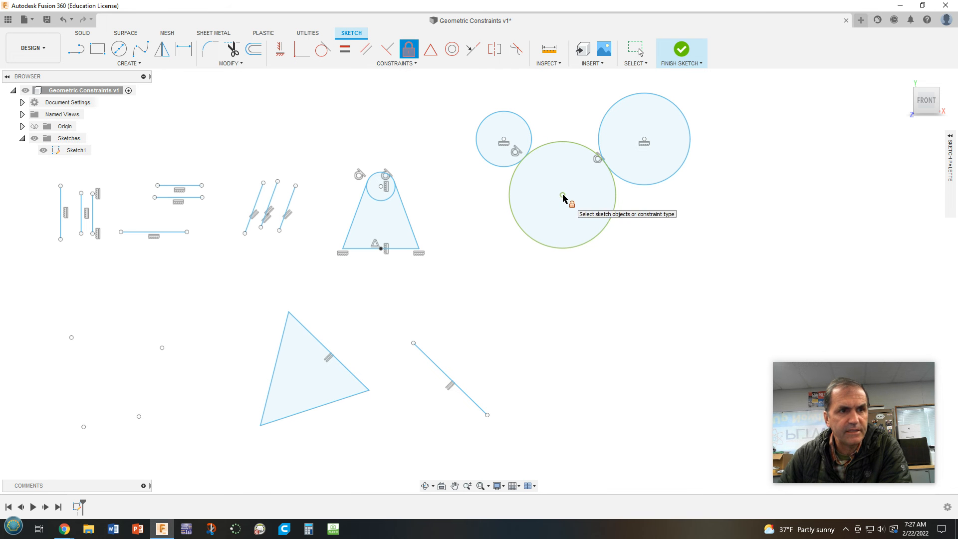
{"action": "left_click", "coordinate": [588, 247]}
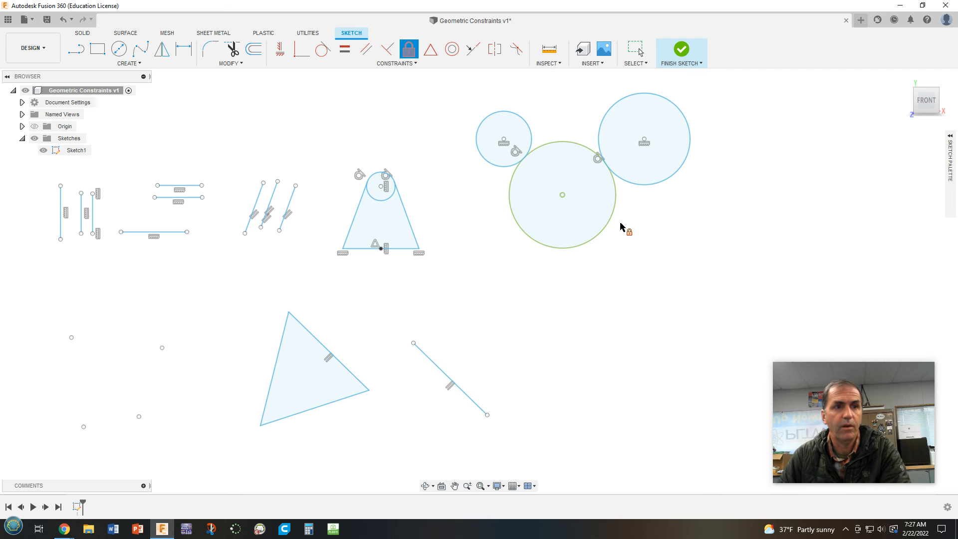
{"action": "key", "text": "Escape"}
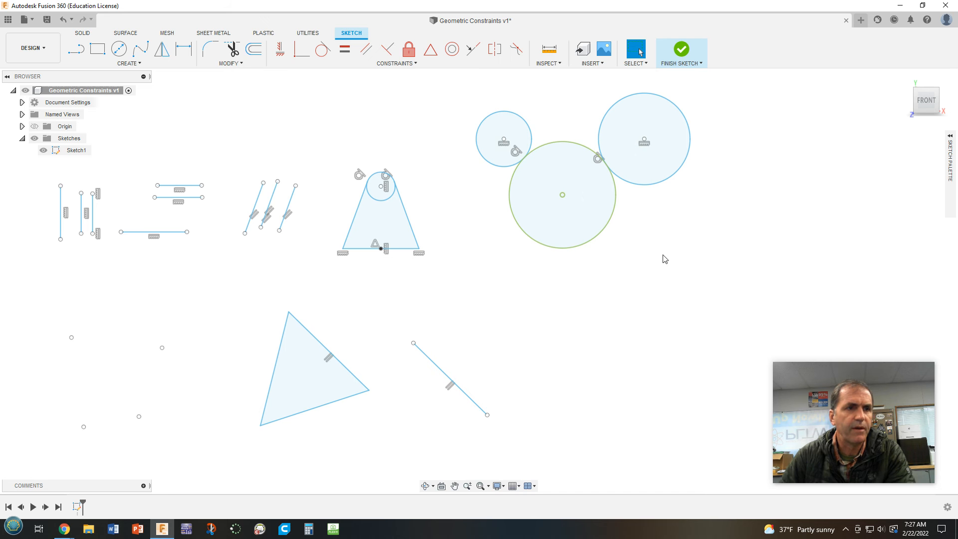
Step: Apply an Equal constraint between the two smaller circles that touch the large fixed circle
{"action": "scroll", "coordinate": [585, 297], "scroll_direction": "down", "scroll_amount": 3}
{"action": "middle_click_drag", "start_coordinate": [590, 297], "coordinate": [642, 256]}
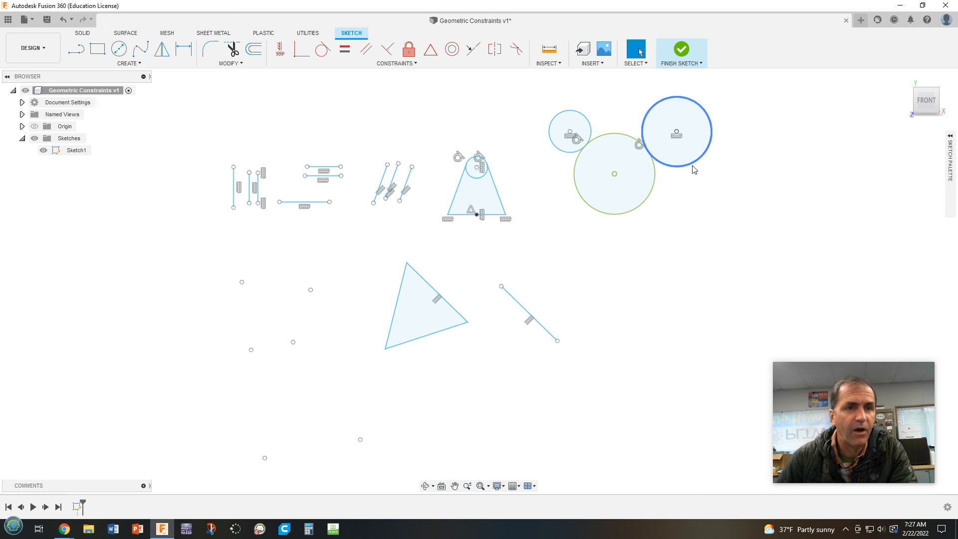
{"action": "left_click", "coordinate": [710, 137]}
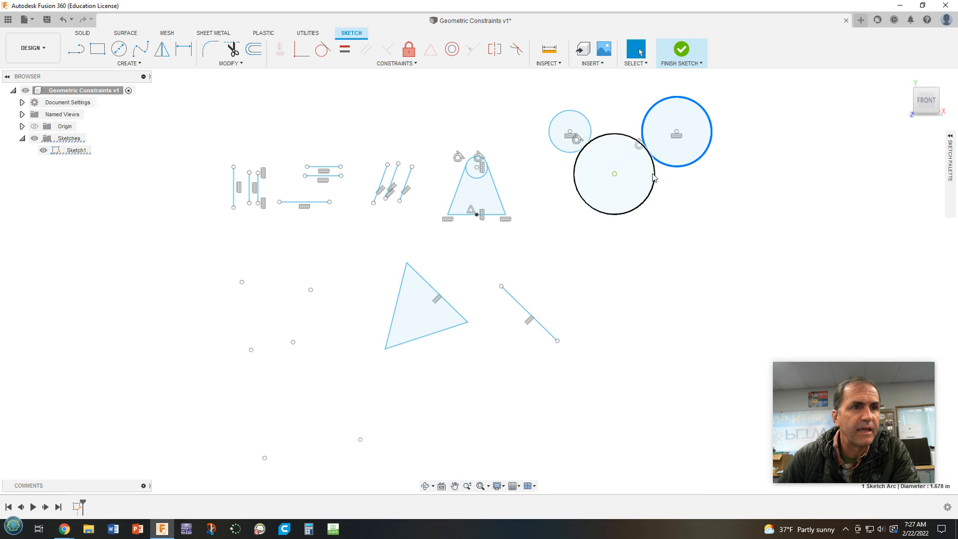
{"action": "left_click", "coordinate": [345, 49]}
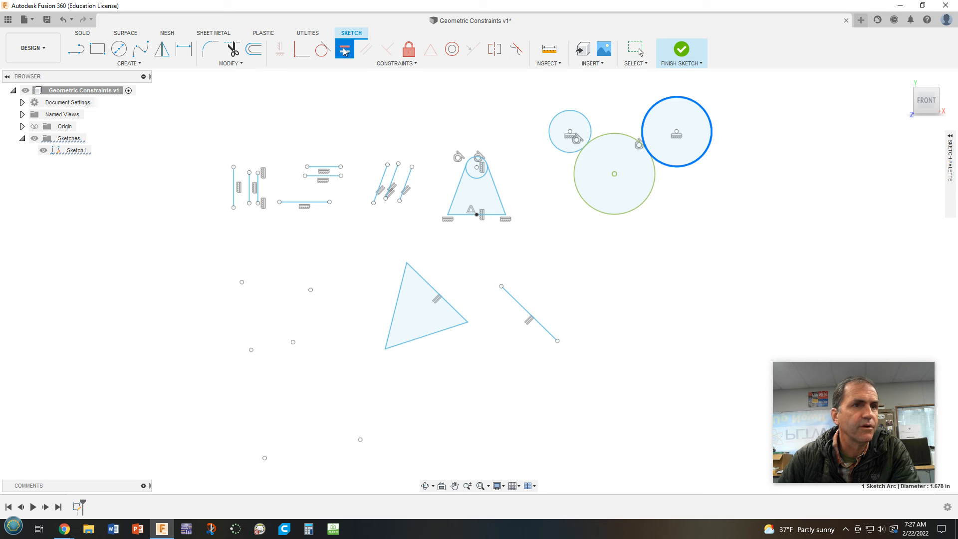
{"action": "left_click", "coordinate": [591, 131]}
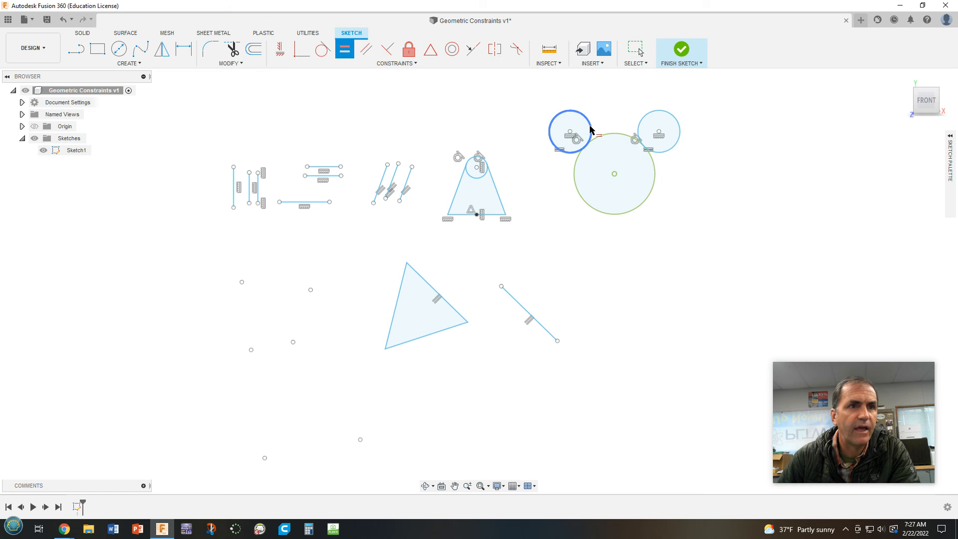
{"action": "left_click", "coordinate": [639, 129]}
{"action": "key", "text": "Escape"}
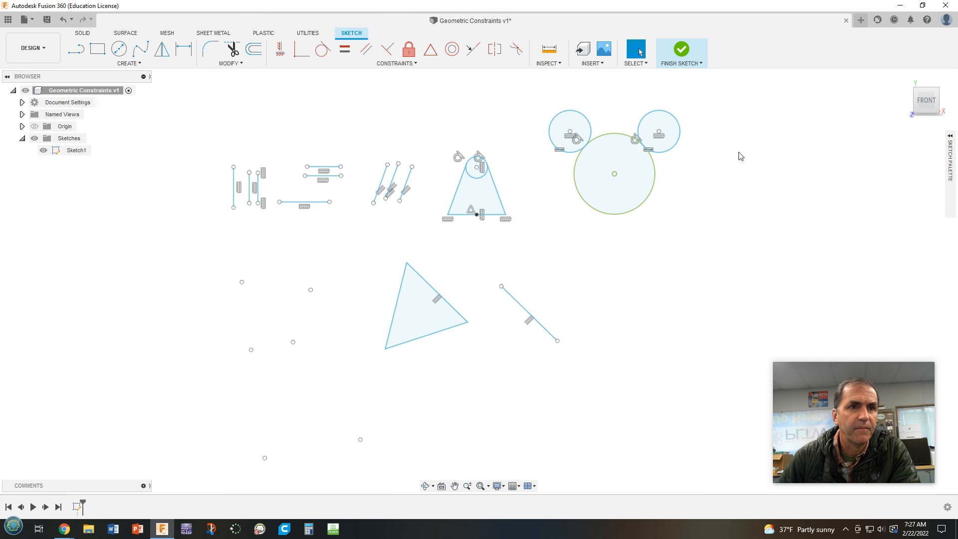
Step: Test the constraints by slightly resizing the right small circle and moving the small circles' centers around the fixed circle
{"action": "left_click", "coordinate": [674, 147]}
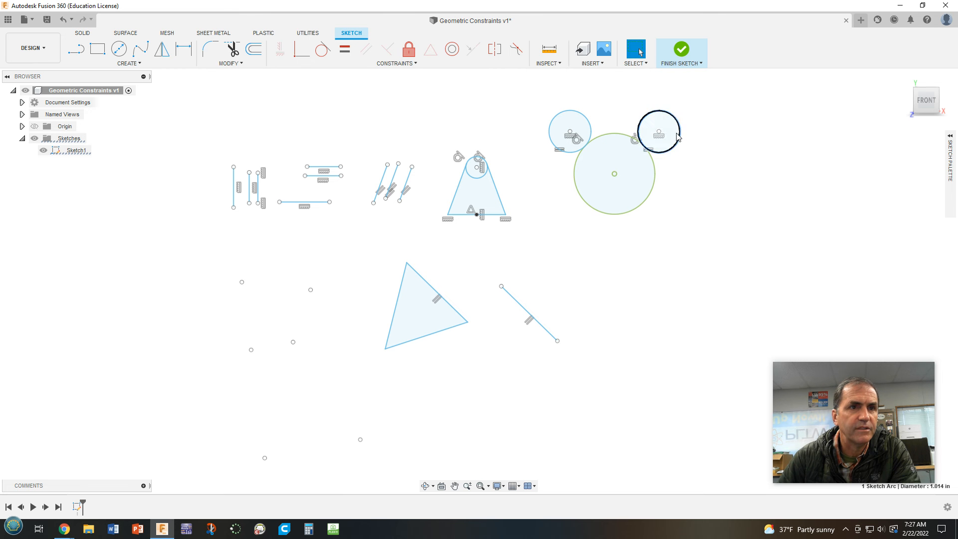
{"action": "mouse_move", "coordinate": [690, 129]}
{"action": "left_mouse_down"}
{"action": "mouse_move", "coordinate": [682, 128]}
{"action": "mouse_move", "coordinate": [727, 131]}
{"action": "mouse_move", "coordinate": [683, 126]}
{"action": "left_mouse_up"}
{"action": "left_click", "coordinate": [679, 128]}
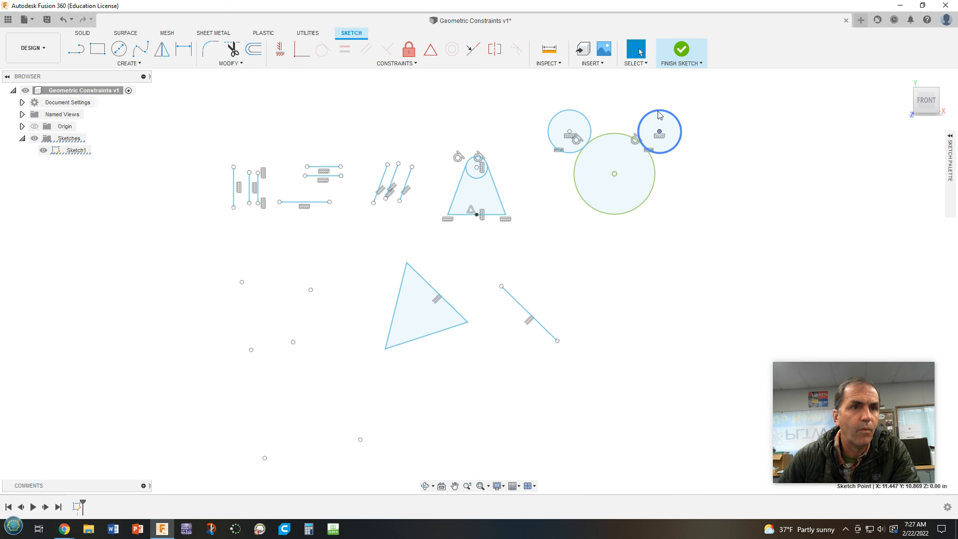
{"action": "key", "text": "Escape"}
{"action": "scroll", "coordinate": [656, 132], "scroll_direction": "up", "scroll_amount": 2}
{"action": "left_click", "coordinate": [660, 131]}
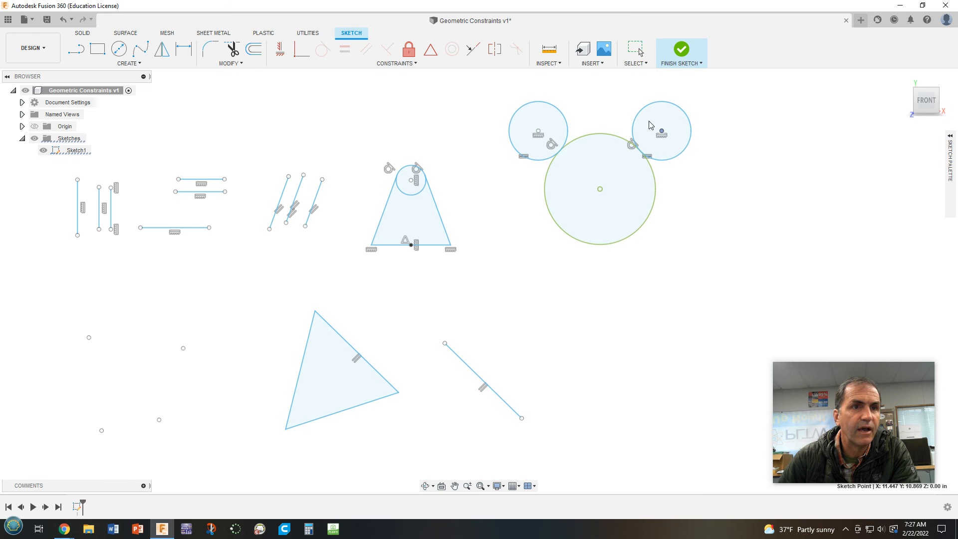
{"action": "mouse_move", "coordinate": [538, 132]}
{"action": "left_mouse_down"}
{"action": "mouse_move", "coordinate": [569, 104]}
{"action": "mouse_move", "coordinate": [540, 146]}
{"action": "mouse_move", "coordinate": [559, 130]}
{"action": "mouse_move", "coordinate": [553, 137]}
{"action": "left_mouse_up"}
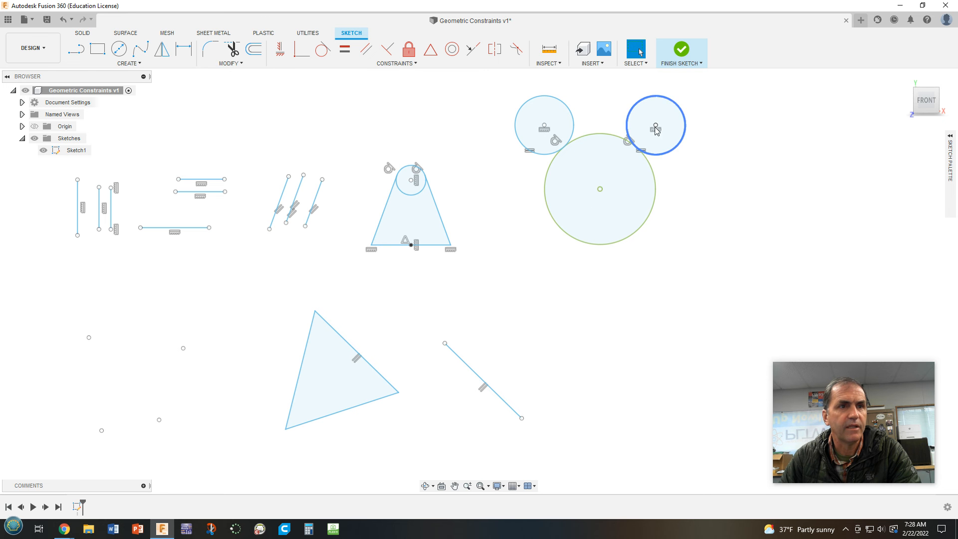
Step: Draw two connected lines from the left small circle's center through the large circle's center to the right small circle's center
{"action": "left_click", "coordinate": [74, 52]}
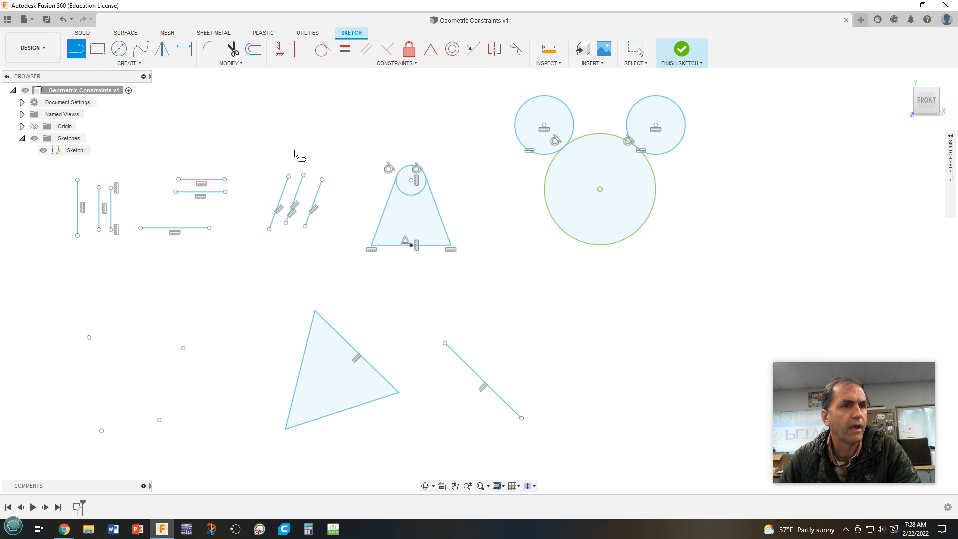
{"action": "left_click", "coordinate": [544, 125]}
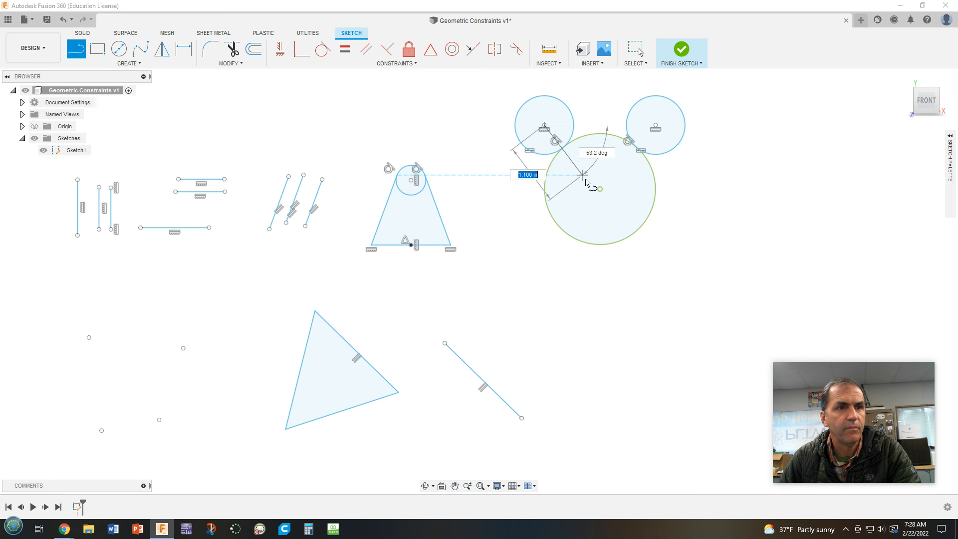
{"action": "left_click", "coordinate": [599, 189]}
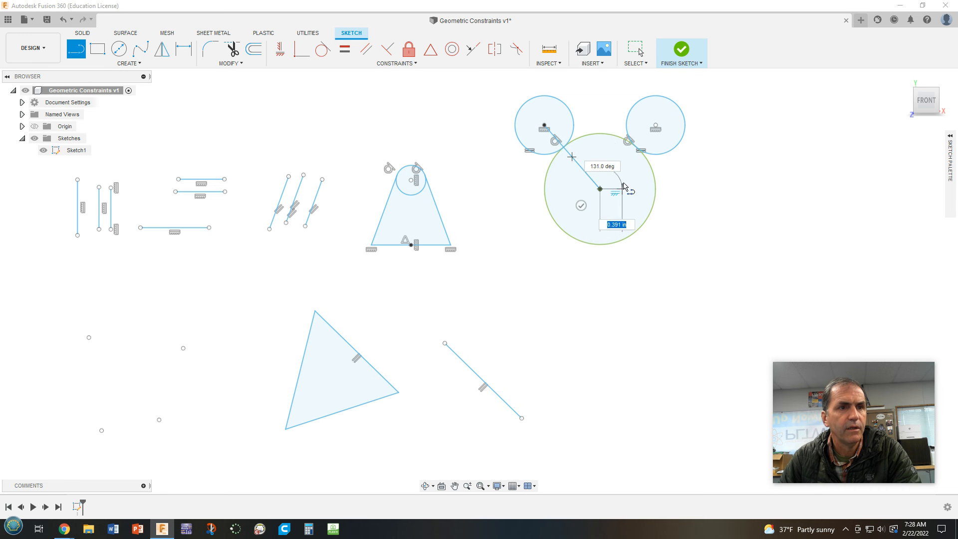
{"action": "left_click", "coordinate": [655, 126]}
{"action": "key", "text": "Escape"}
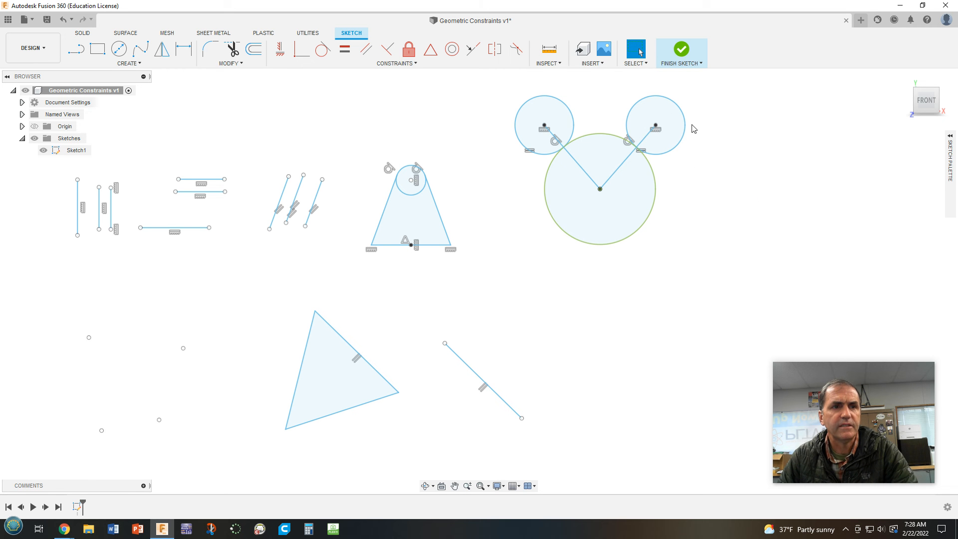
Step: Convert the two lines joining the circle centers to construction lines
{"action": "left_click", "coordinate": [646, 136]}
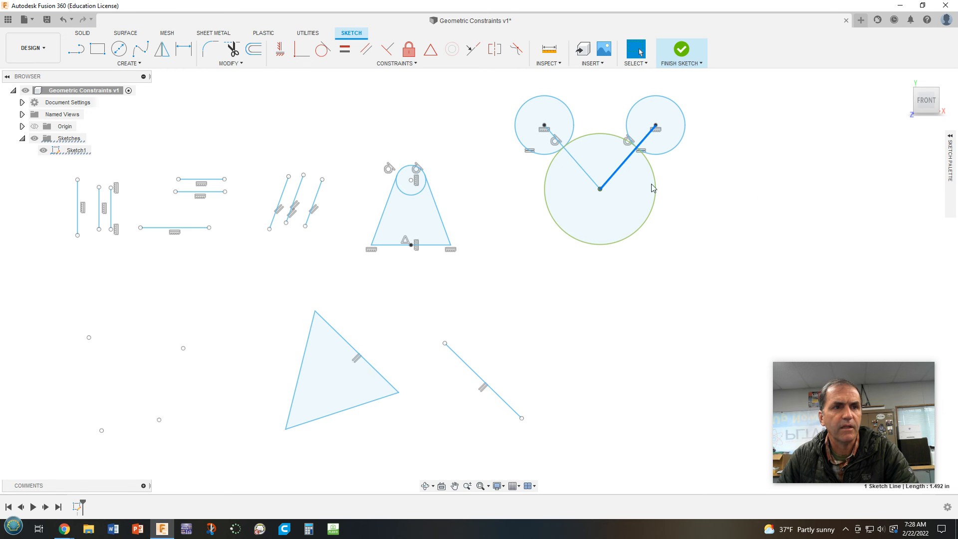
{"action": "left_click", "coordinate": [570, 157]}
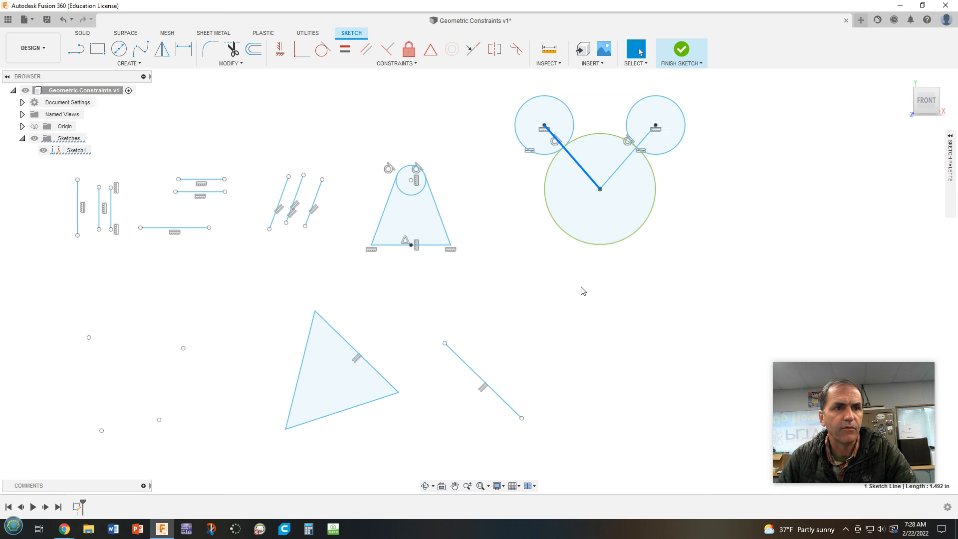
{"action": "left_click", "coordinate": [619, 167], "text": "shift"}
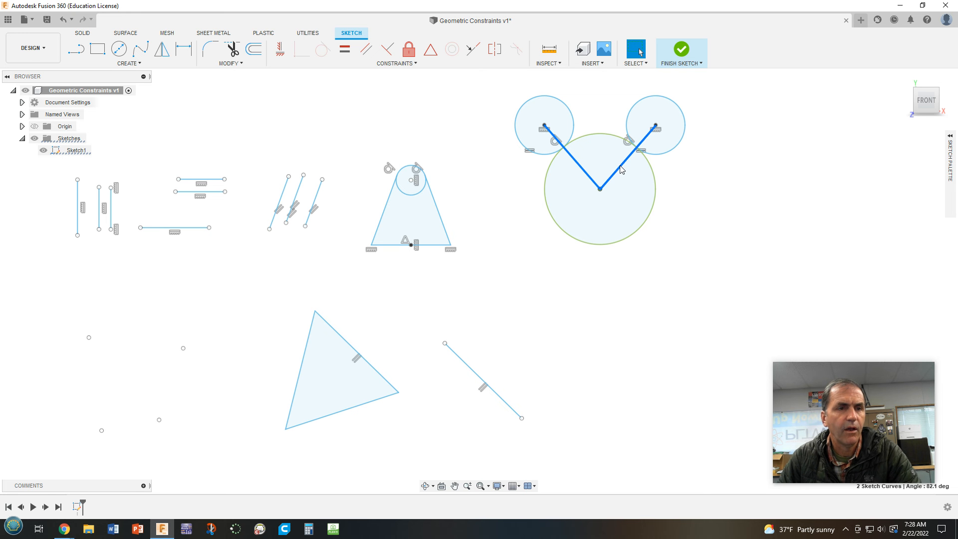
{"action": "right_click", "coordinate": [620, 168]}
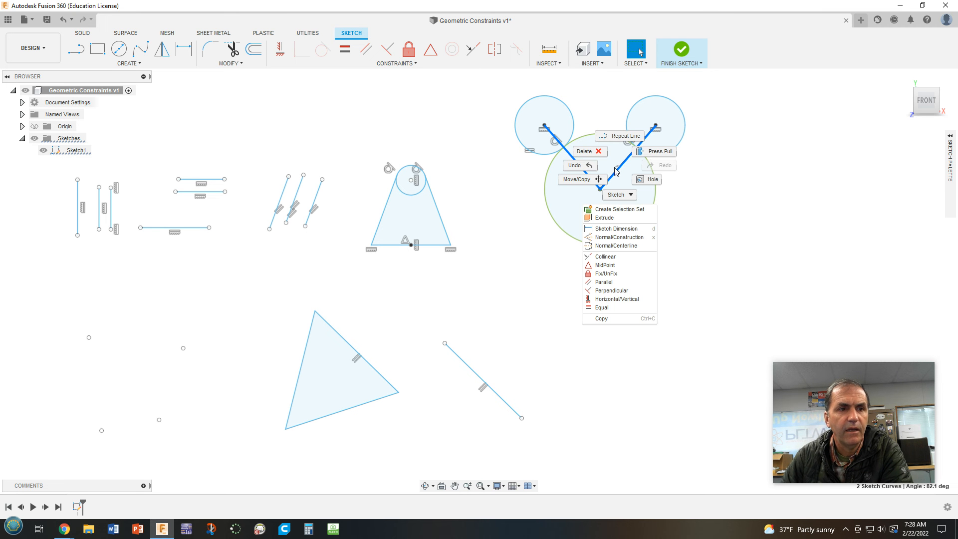
{"action": "left_click", "coordinate": [609, 237]}
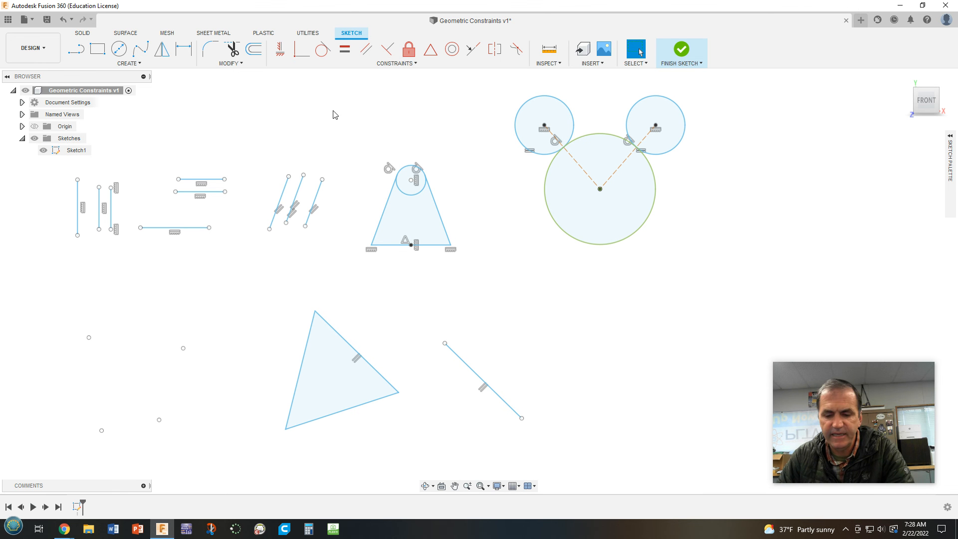
Step: Dimension the angle between the two construction lines as 85 degrees
{"action": "key", "text": "d"}
{"action": "left_click", "coordinate": [587, 176]}
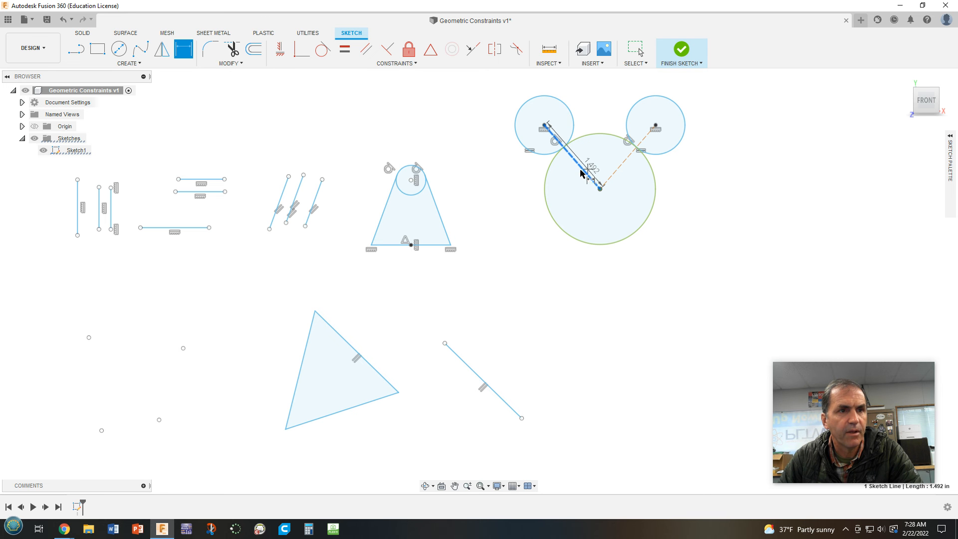
{"action": "left_click", "coordinate": [615, 171]}
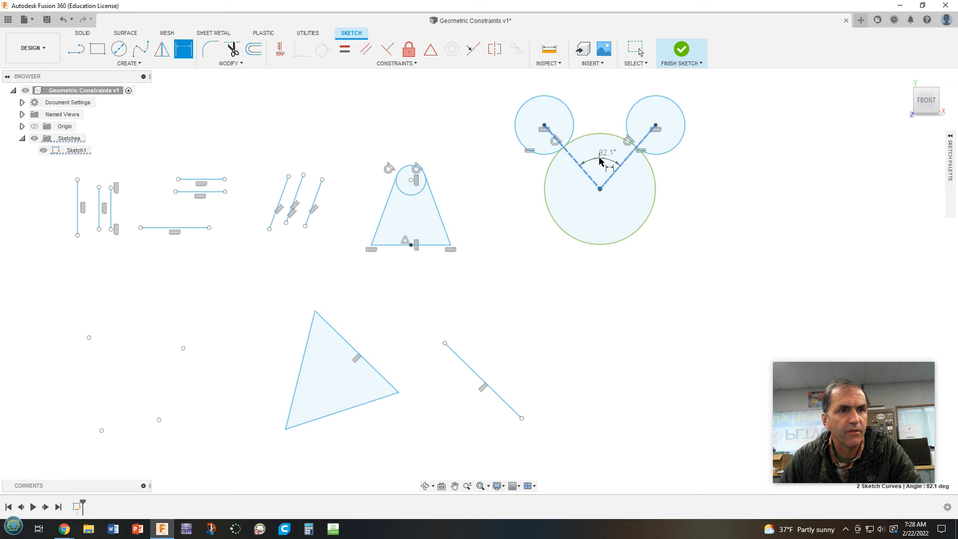
{"action": "left_click", "coordinate": [594, 160]}
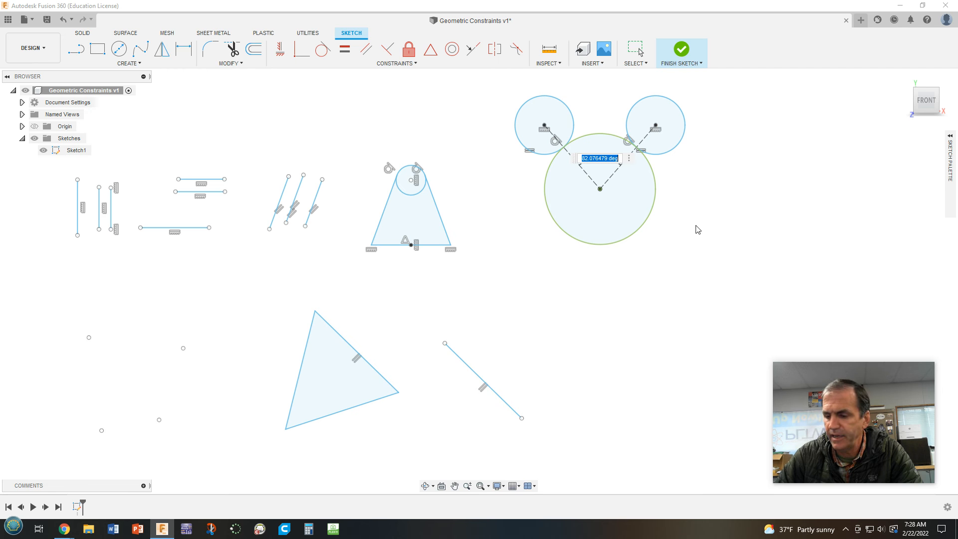
{"action": "type", "text": "85"}
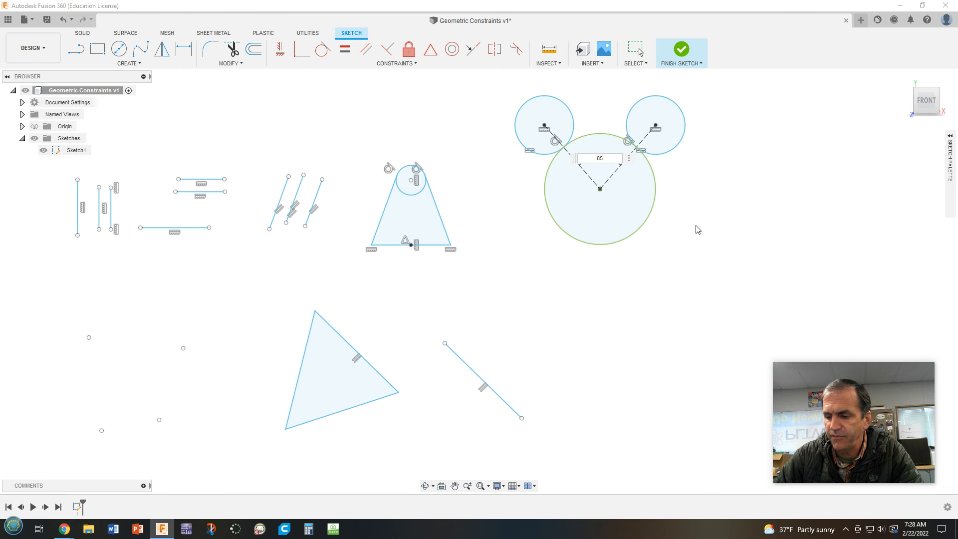
{"action": "key", "text": "Return"}
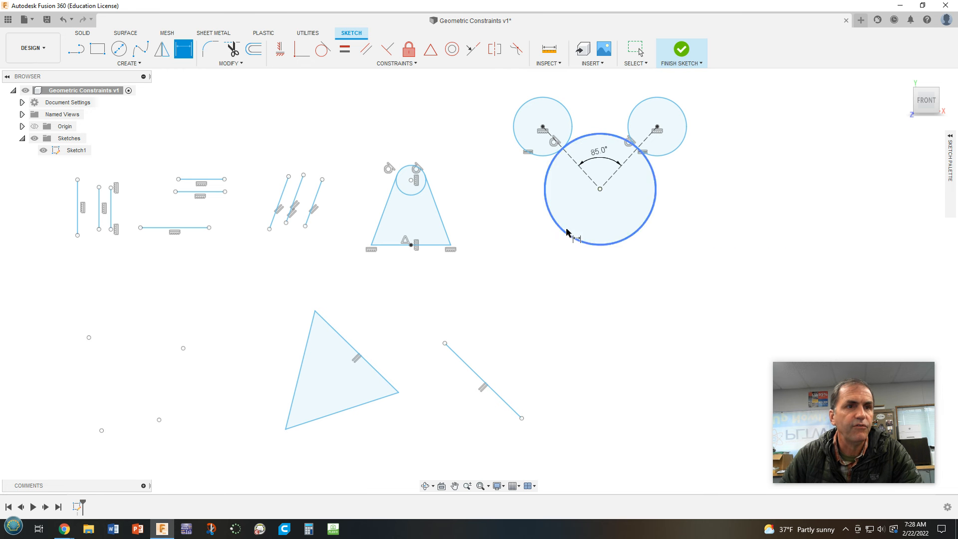
Step: Connect the four loose points left of the triangle with lines to form a closed four-sided shape
{"action": "scroll", "coordinate": [581, 234], "scroll_direction": "up", "scroll_amount": 1}
{"action": "scroll", "coordinate": [705, 239], "scroll_direction": "down", "scroll_amount": 2}
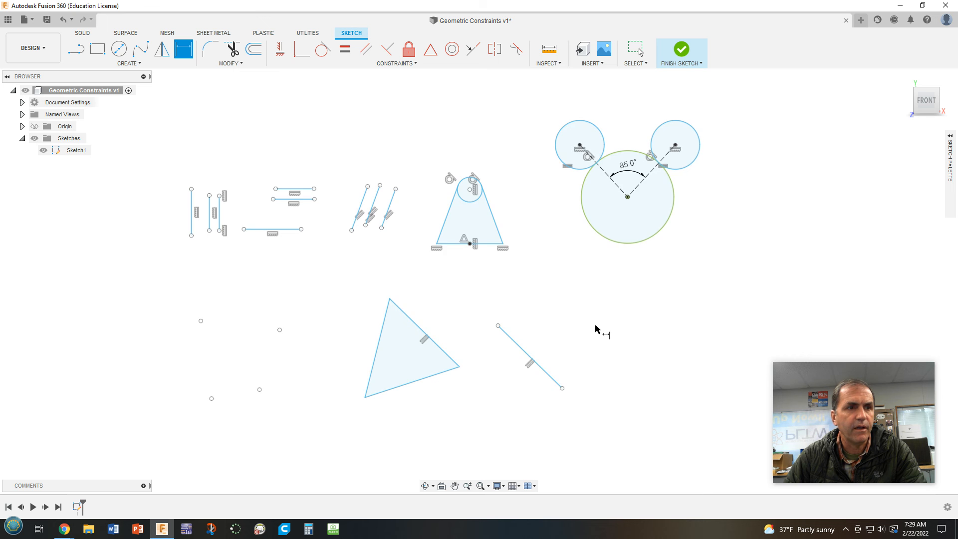
{"action": "scroll", "coordinate": [601, 332], "scroll_direction": "down", "scroll_amount": 2}
{"action": "mouse_move", "coordinate": [603, 334]}
{"action": "middle_mouse_down"}
{"action": "mouse_move", "coordinate": [729, 252]}
{"action": "mouse_move", "coordinate": [725, 226]}
{"action": "middle_mouse_up"}
{"action": "scroll", "coordinate": [463, 274], "scroll_direction": "up", "scroll_amount": 4}
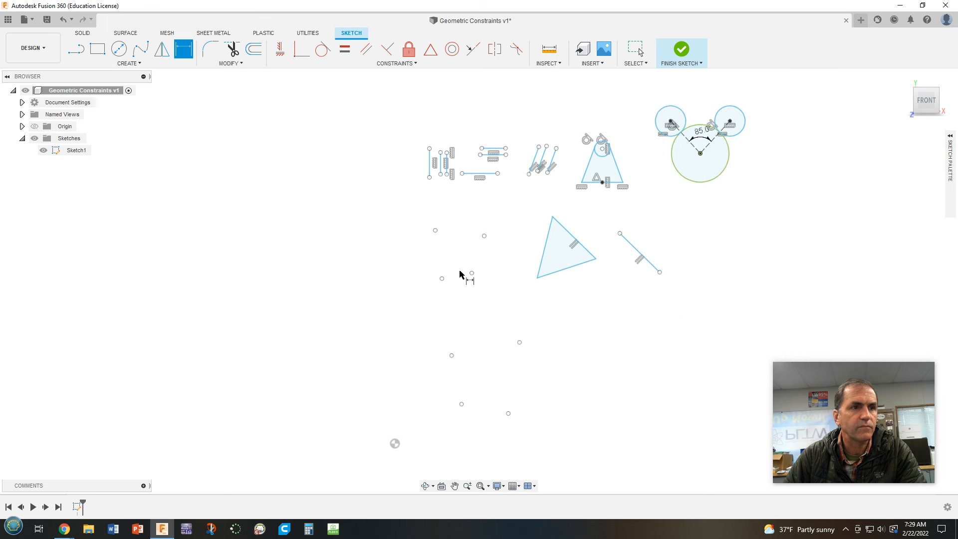
{"action": "middle_click_drag", "start_coordinate": [523, 268], "coordinate": [614, 292]}
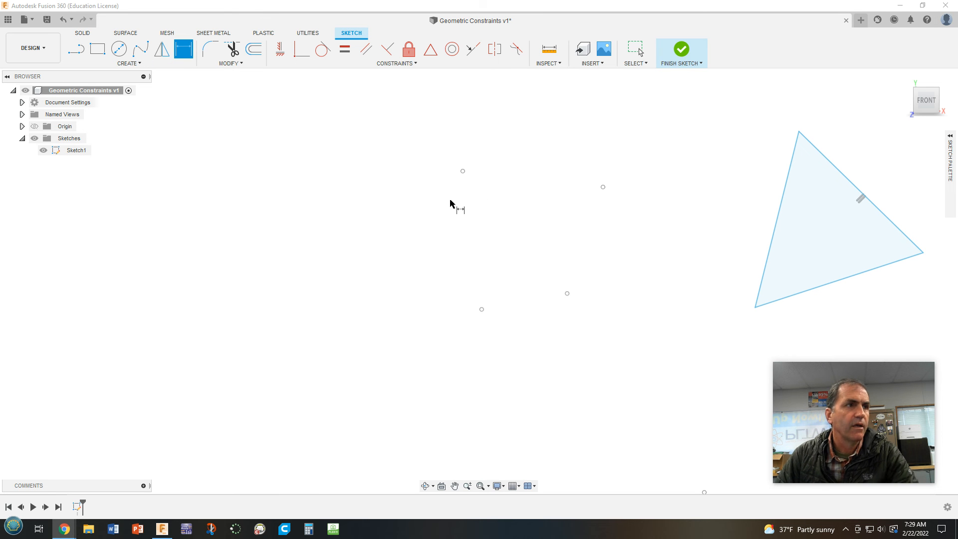
{"action": "left_click", "coordinate": [268, 199]}
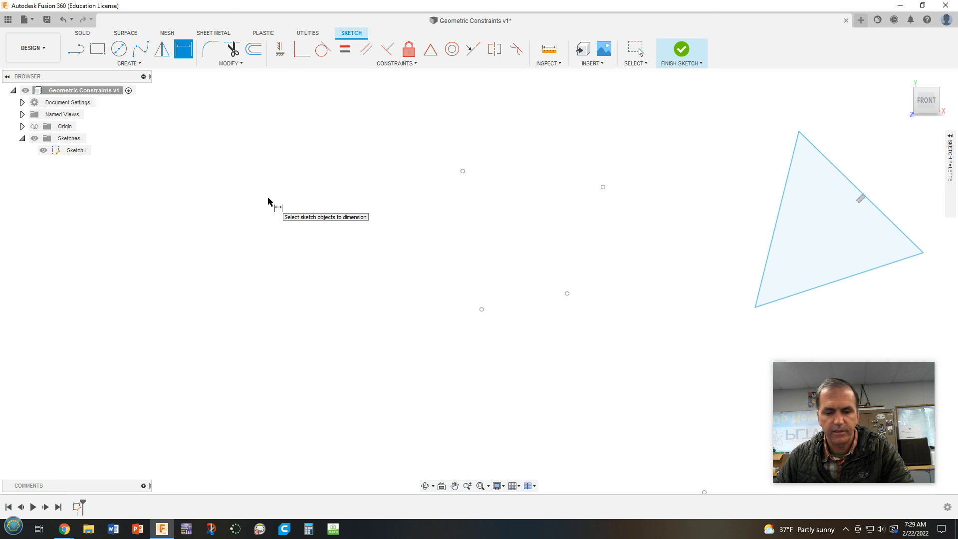
{"action": "key", "text": "Escape"}
{"action": "key", "text": "l"}
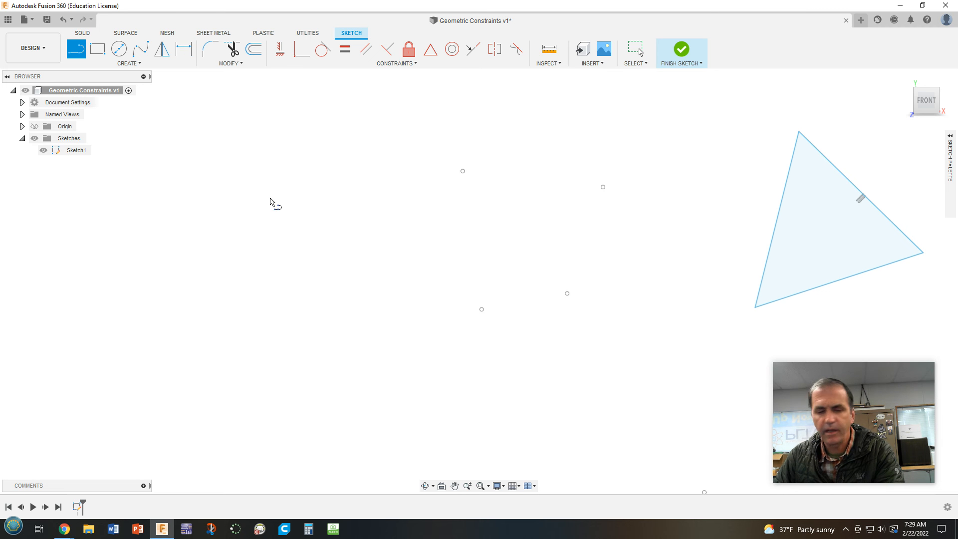
{"action": "left_click", "coordinate": [462, 171]}
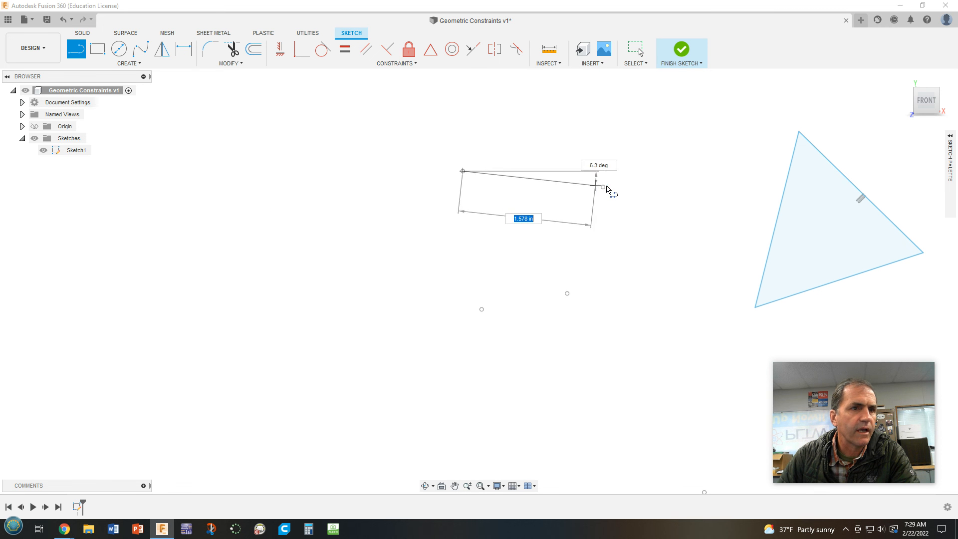
{"action": "left_click", "coordinate": [603, 186]}
{"action": "left_click", "coordinate": [567, 294]}
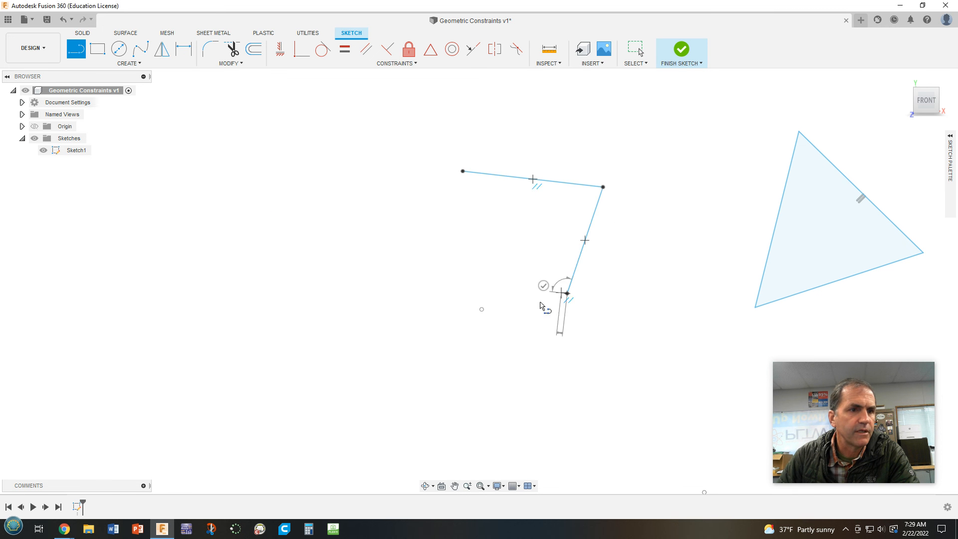
{"action": "left_click", "coordinate": [481, 309]}
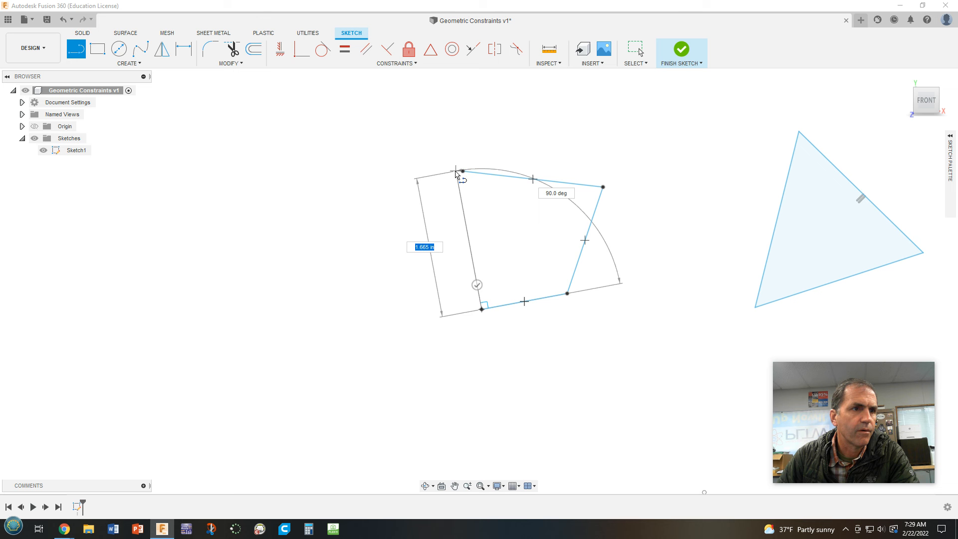
{"action": "left_click", "coordinate": [463, 170]}
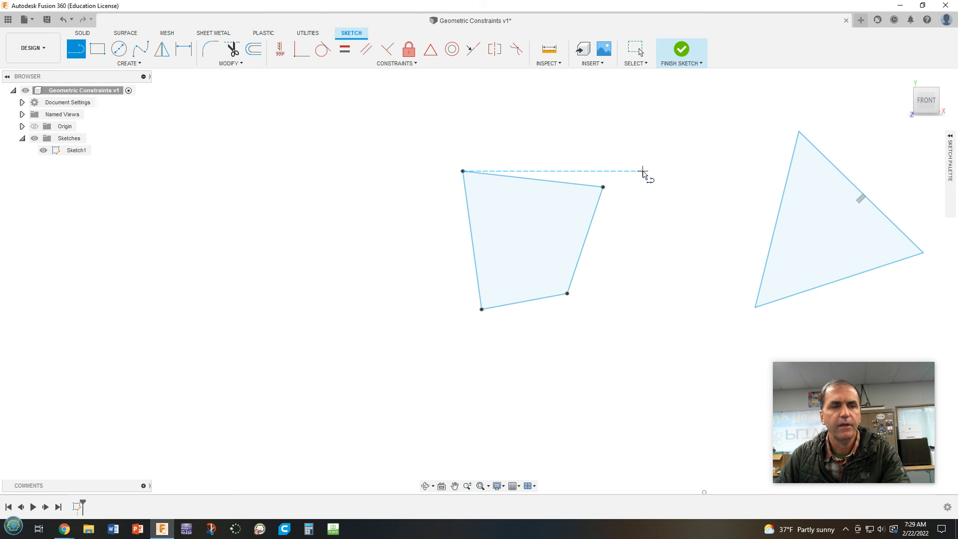
{"action": "key", "text": "Escape"}
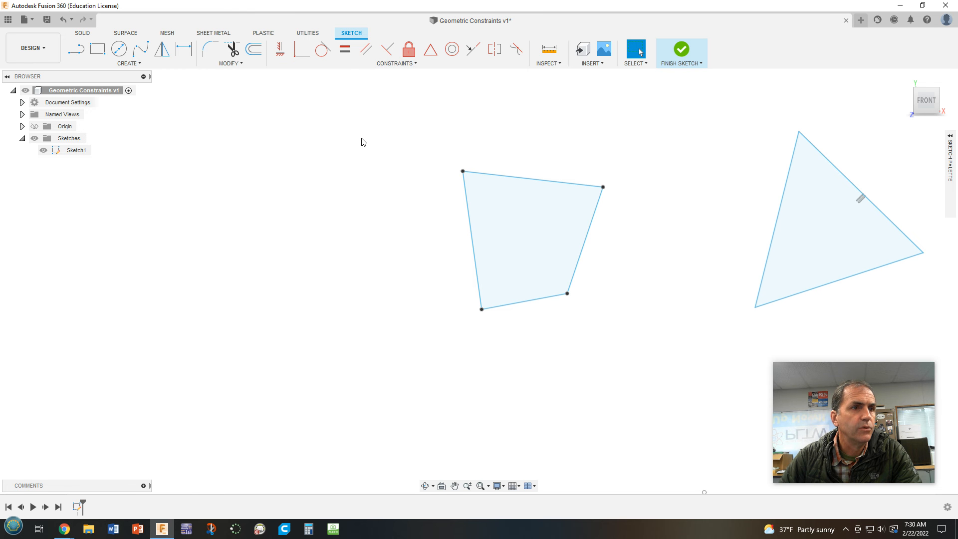
Step: Apply a Horizontal/Vertical constraint to the left side of the four-sided shape to make it vertical
{"action": "left_click", "coordinate": [280, 48]}
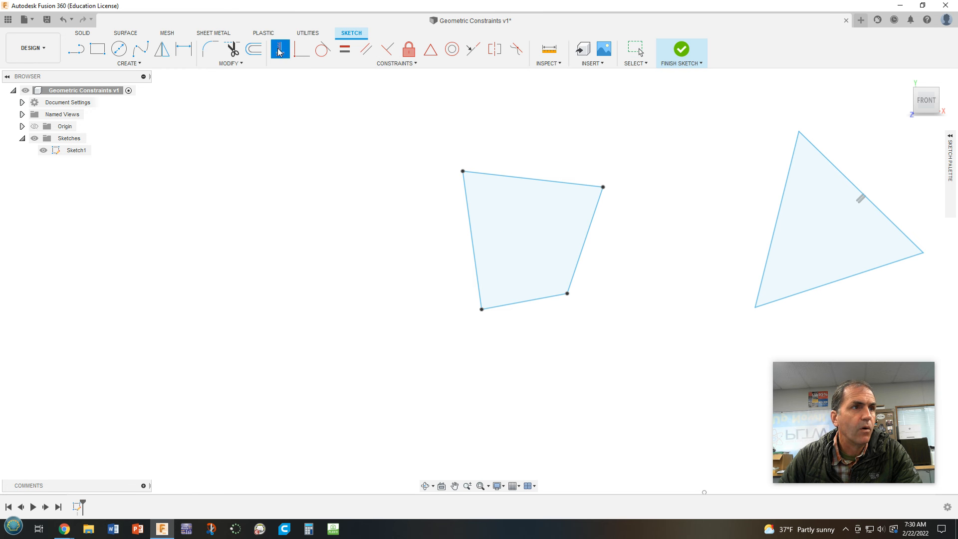
{"action": "left_click", "coordinate": [473, 244]}
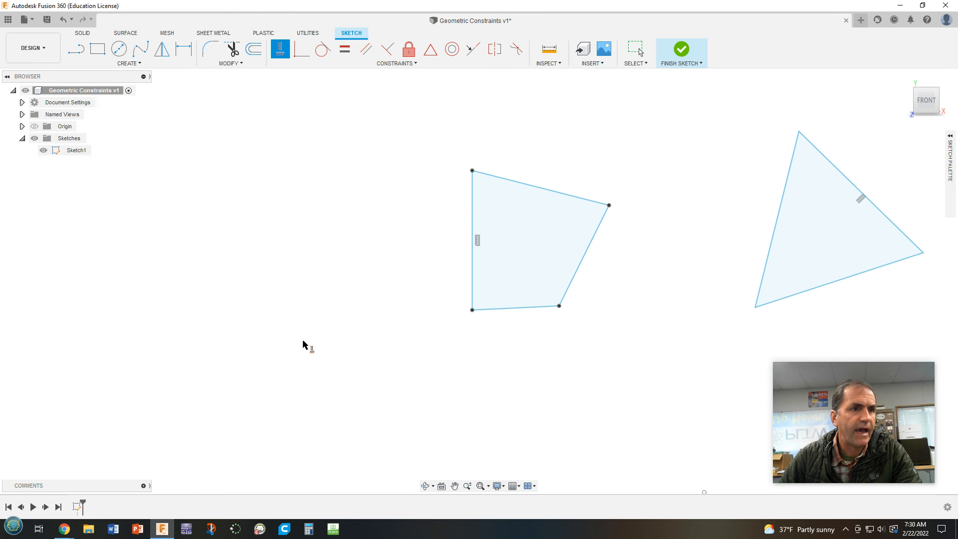
Step: Make the four-sided shape's top side horizontal and constrain its right side perpendicular to both the bottom and top sides
{"action": "left_click", "coordinate": [529, 188]}
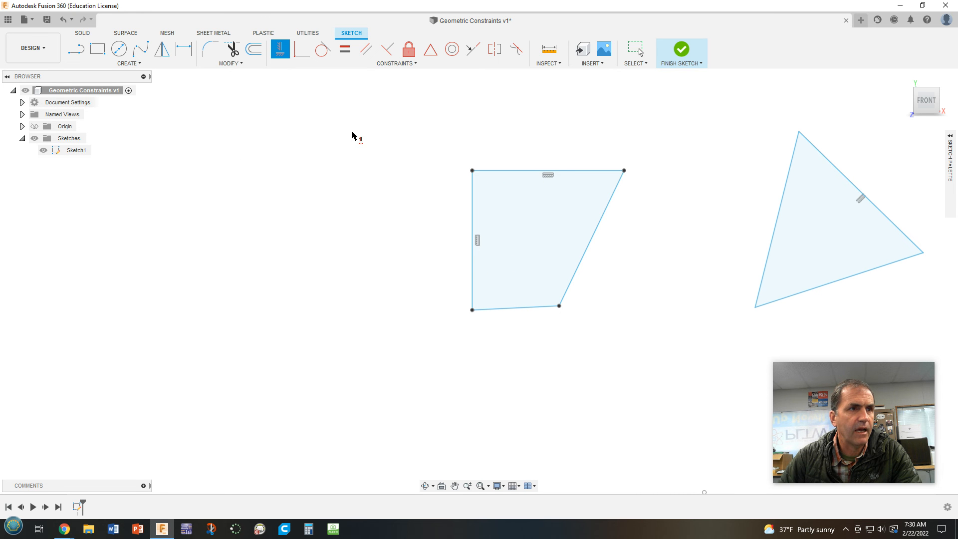
{"action": "left_click", "coordinate": [387, 49]}
{"action": "left_click", "coordinate": [551, 305]}
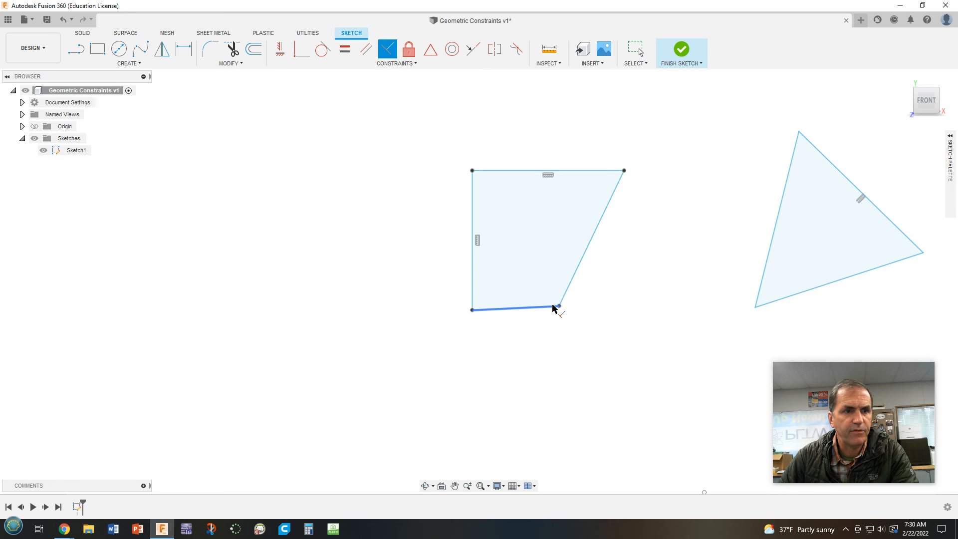
{"action": "left_click", "coordinate": [564, 297]}
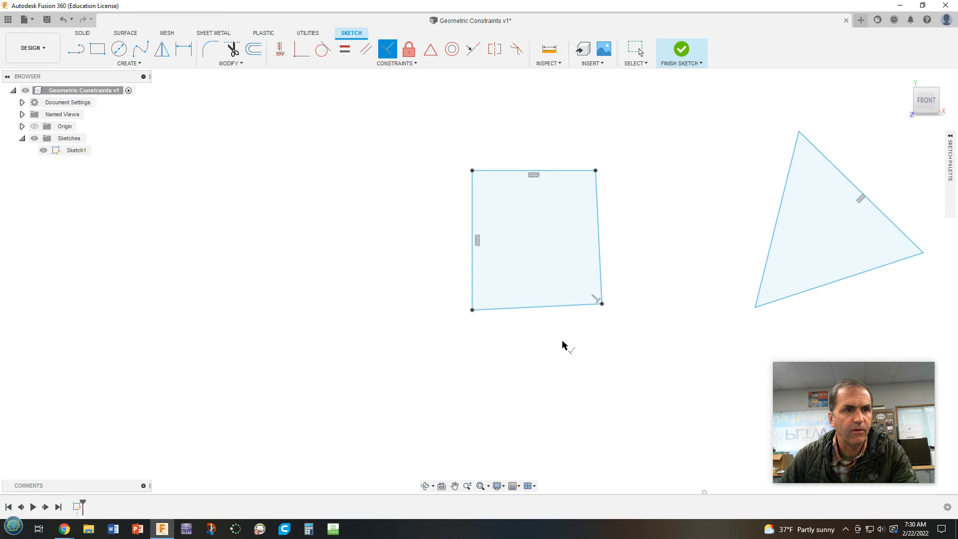
{"action": "left_click", "coordinate": [577, 172]}
{"action": "left_click", "coordinate": [597, 202]}
{"action": "key", "text": "Escape"}
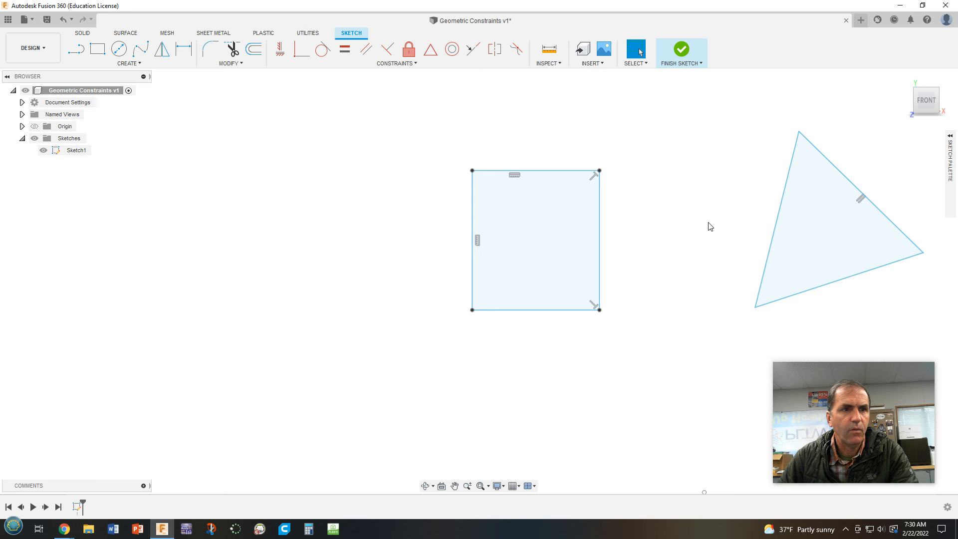
Step: Apply an Equal constraint between the left and top sides of the rectangle to turn it into a square
{"action": "left_click", "coordinate": [473, 181]}
{"action": "left_click", "coordinate": [485, 172]}
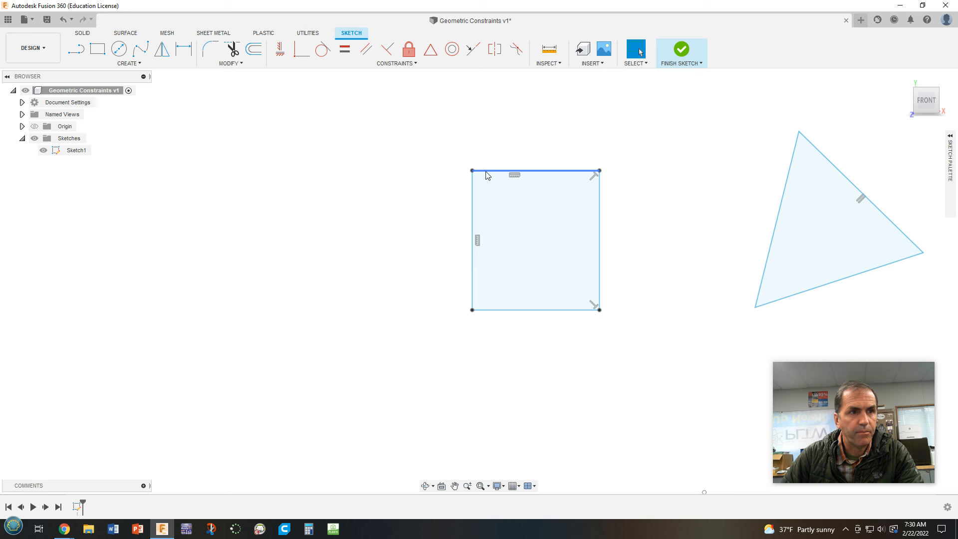
{"action": "left_click", "coordinate": [599, 187]}
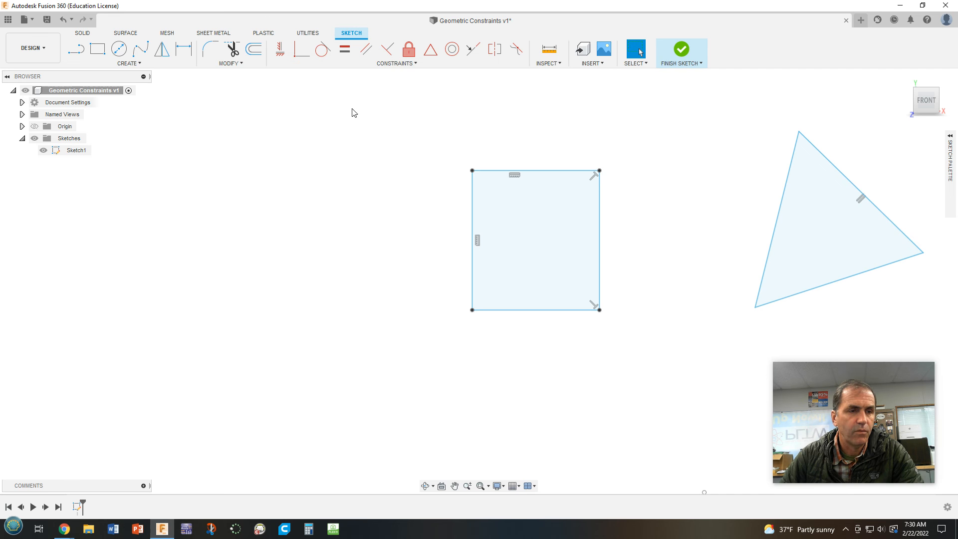
{"action": "left_click", "coordinate": [344, 52]}
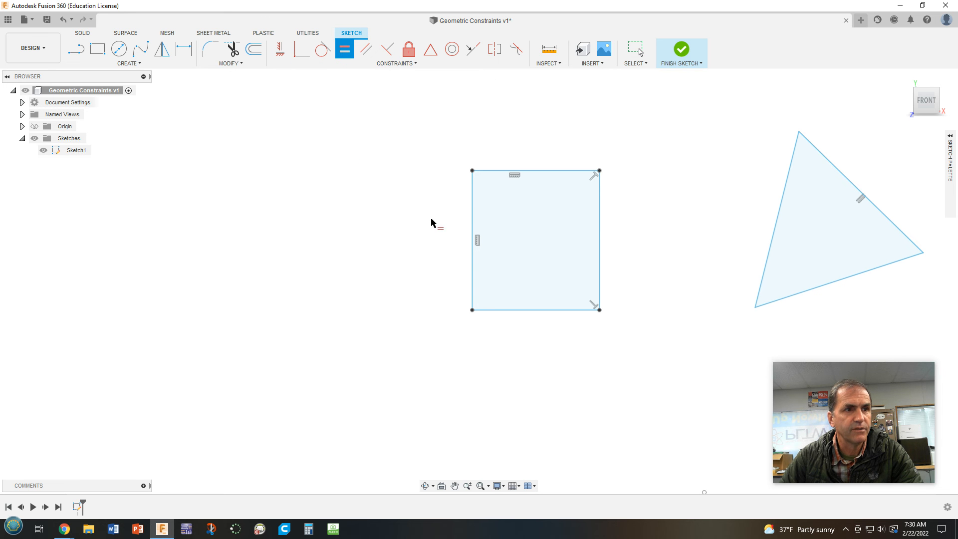
{"action": "left_click", "coordinate": [472, 212]}
{"action": "left_click", "coordinate": [496, 173]}
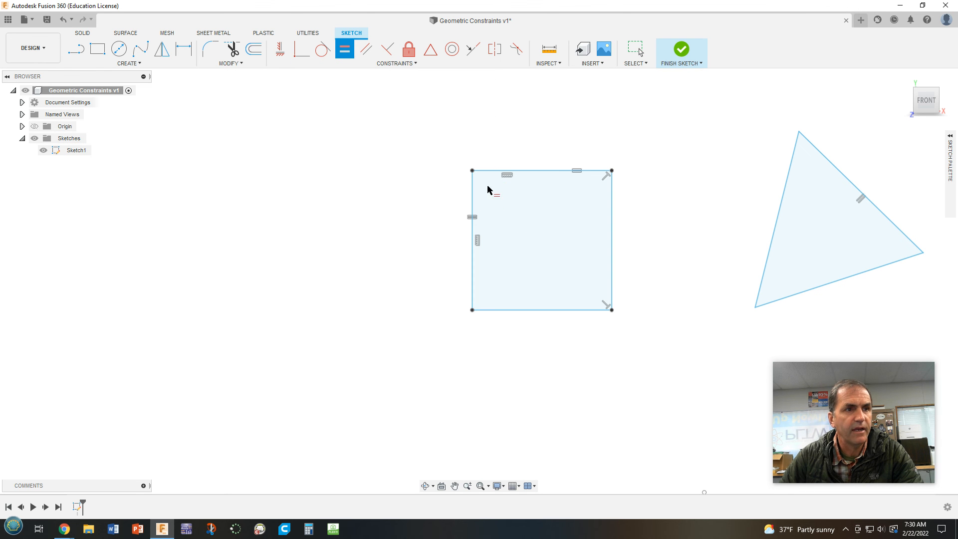
Step: Try to add further Equal constraints between the square's left side and its right and bottom sides
{"action": "left_click", "coordinate": [473, 216]}
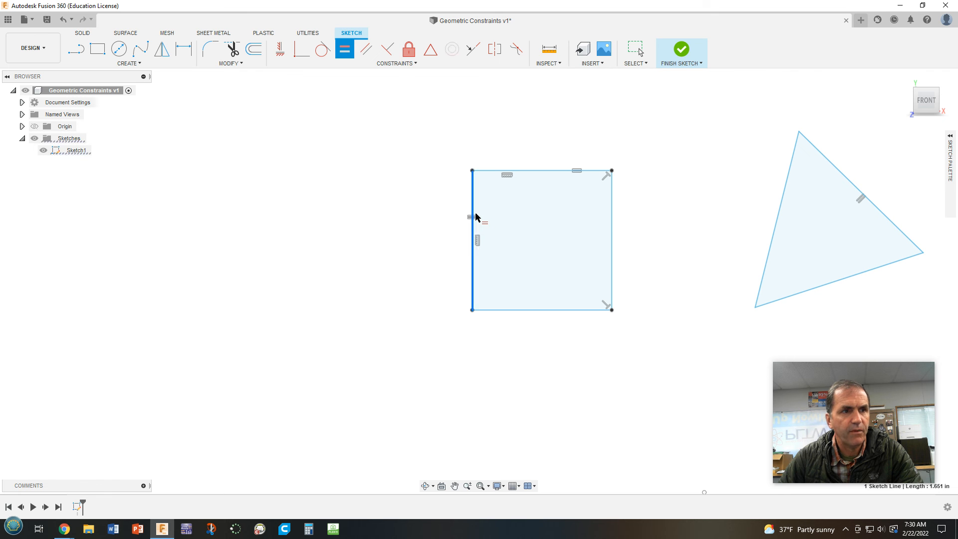
{"action": "left_click", "coordinate": [612, 227]}
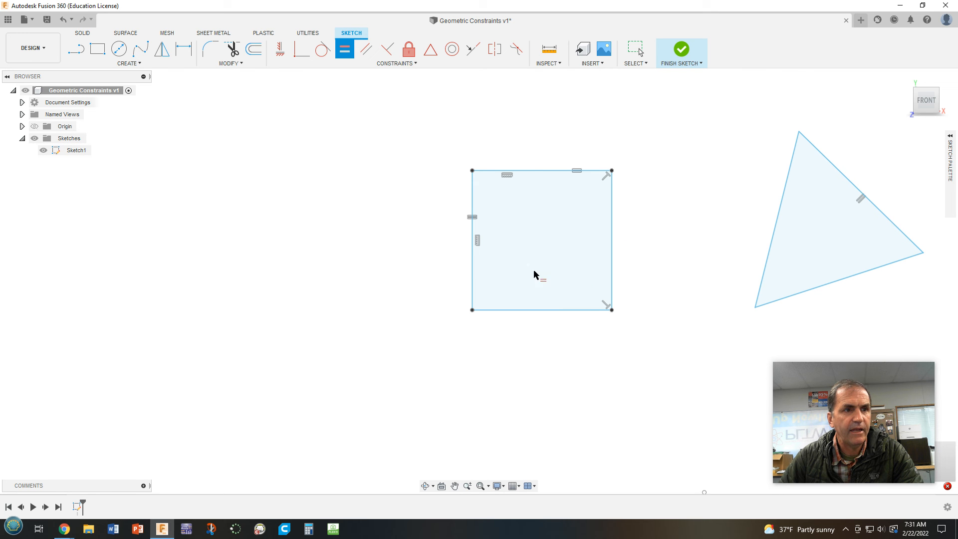
{"action": "left_click", "coordinate": [473, 274]}
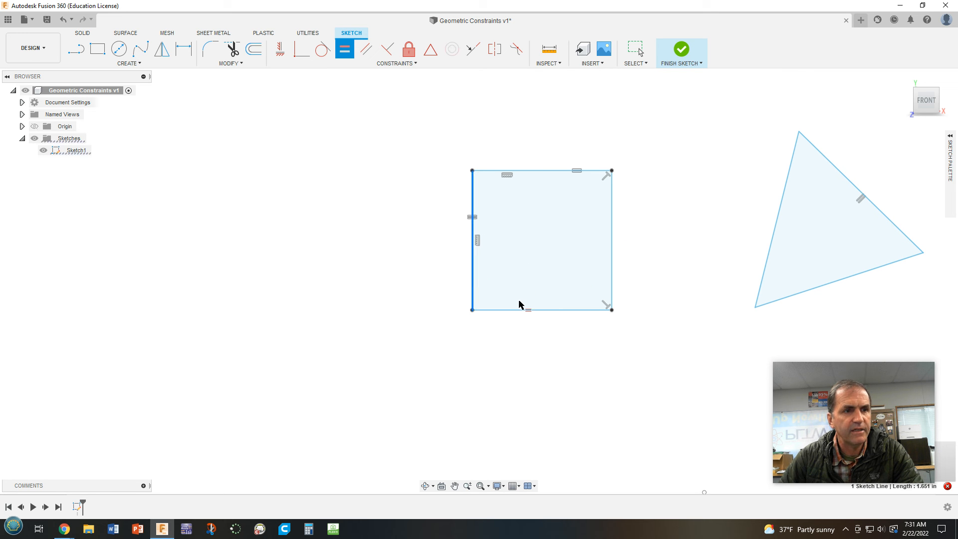
{"action": "left_click", "coordinate": [523, 310]}
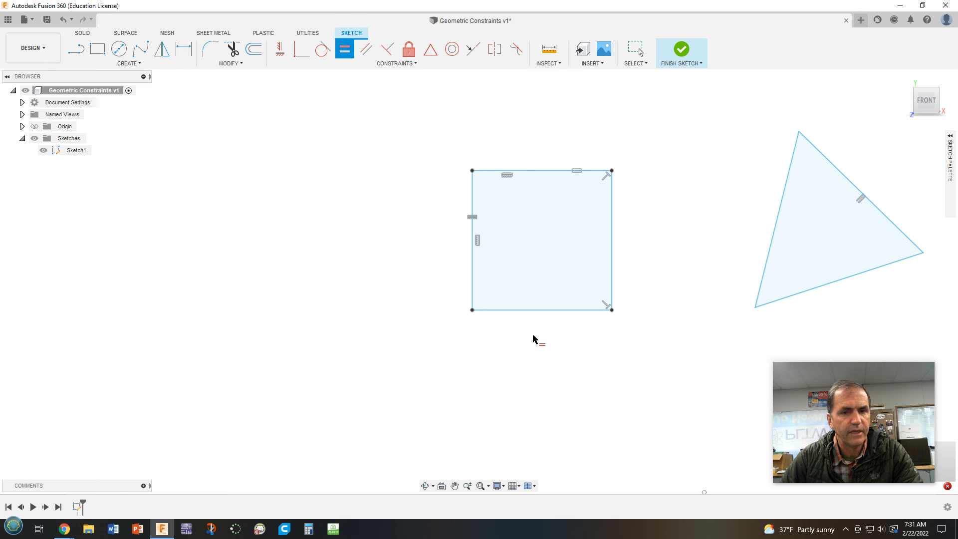
Step: Open the details of the constraint error to read them, and close the error window
{"action": "left_click_drag", "start_coordinate": [825, 372], "coordinate": [842, 311]}
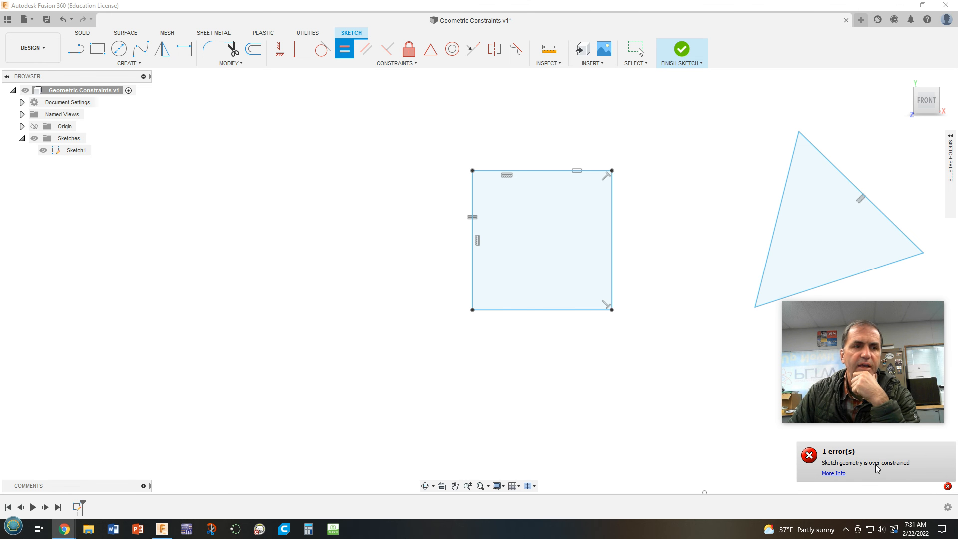
{"action": "left_click", "coordinate": [809, 455]}
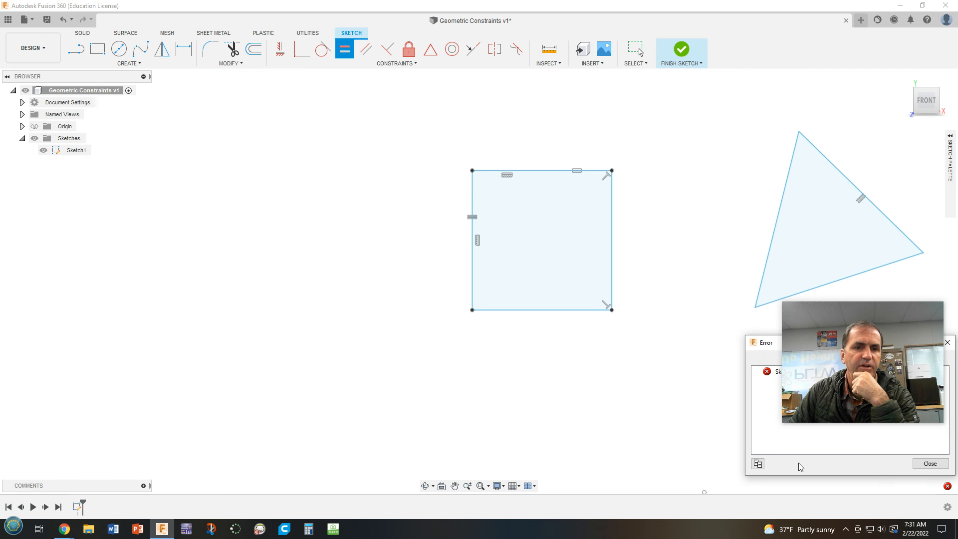
{"action": "left_click_drag", "start_coordinate": [766, 347], "coordinate": [568, 349]}
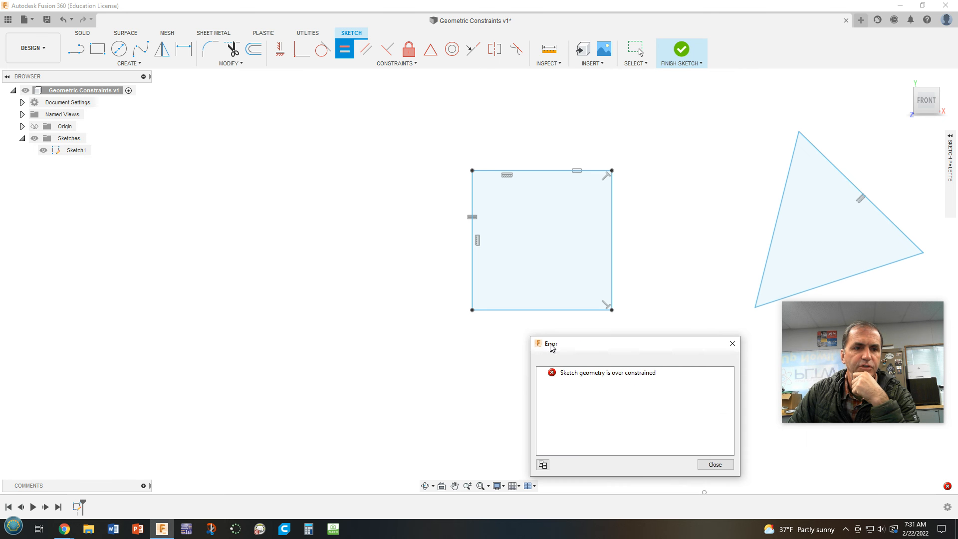
{"action": "left_click", "coordinate": [718, 465]}
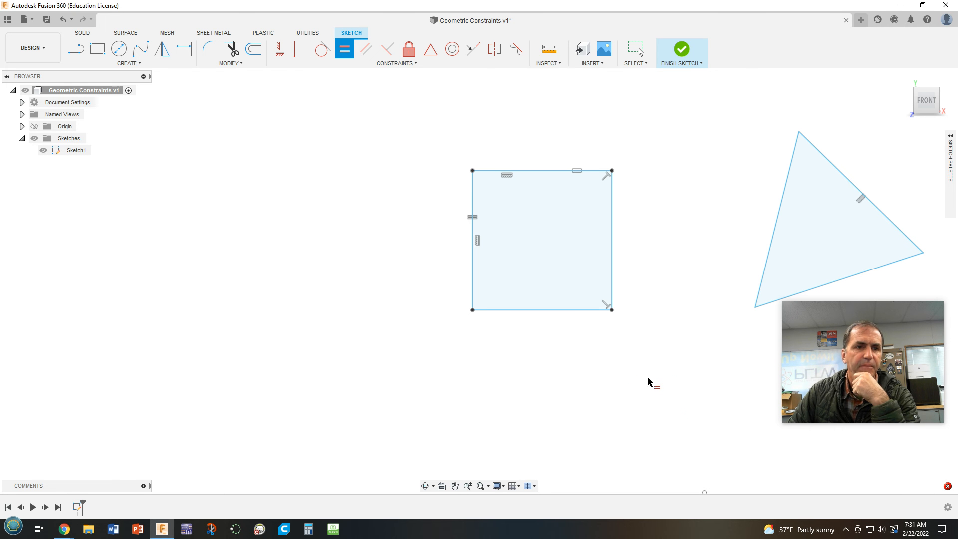
{"action": "left_click_drag", "start_coordinate": [837, 386], "coordinate": [816, 442]}
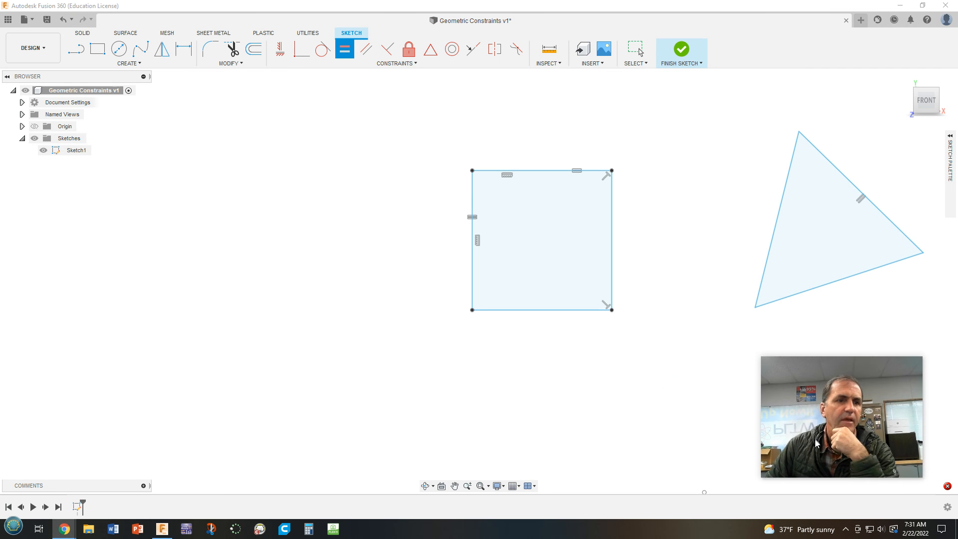
Step: Leave the Equal constraint and enlarge the square by pulling its lower-right corner outward
{"action": "scroll", "coordinate": [633, 367], "scroll_direction": "up", "scroll_amount": 2}
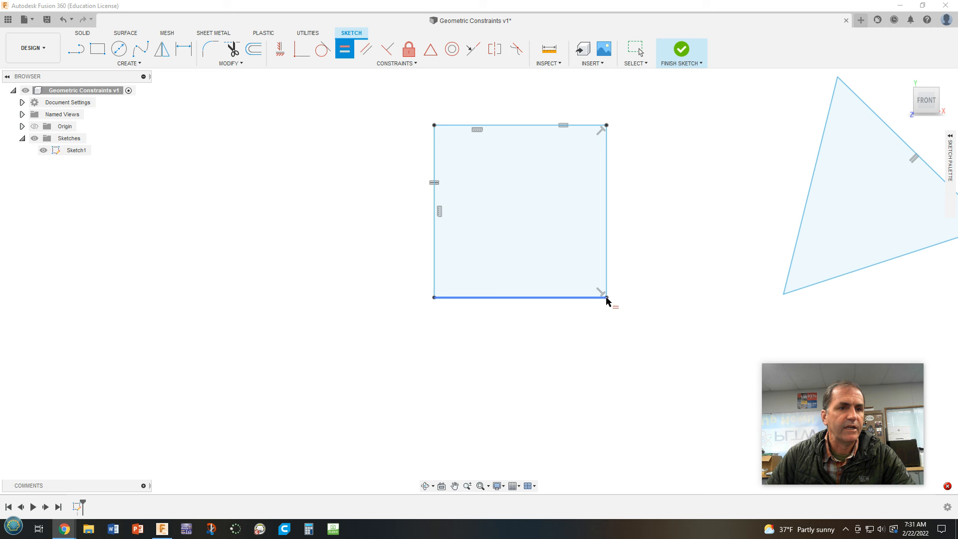
{"action": "key", "text": "Escape"}
{"action": "mouse_move", "coordinate": [607, 299]}
{"action": "left_mouse_down"}
{"action": "mouse_move", "coordinate": [680, 342]}
{"action": "mouse_move", "coordinate": [629, 368]}
{"action": "mouse_move", "coordinate": [604, 273]}
{"action": "mouse_move", "coordinate": [545, 214]}
{"action": "mouse_move", "coordinate": [655, 301]}
{"action": "left_mouse_up"}
Step: Apply a Horizontal/Vertical constraint to the bottom side of the triangle to make it horizontal
{"action": "scroll", "coordinate": [658, 416], "scroll_direction": "down", "scroll_amount": 1}
{"action": "mouse_move", "coordinate": [658, 415]}
{"action": "middle_mouse_down"}
{"action": "mouse_move", "coordinate": [450, 398]}
{"action": "mouse_move", "coordinate": [372, 410]}
{"action": "middle_mouse_up"}
{"action": "scroll", "coordinate": [418, 404], "scroll_direction": "up", "scroll_amount": 2}
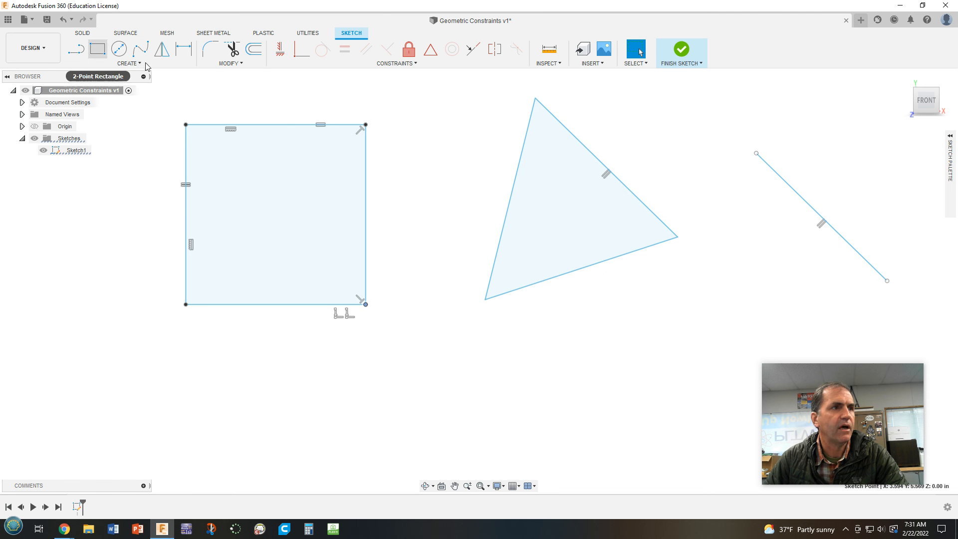
{"action": "left_click", "coordinate": [280, 48]}
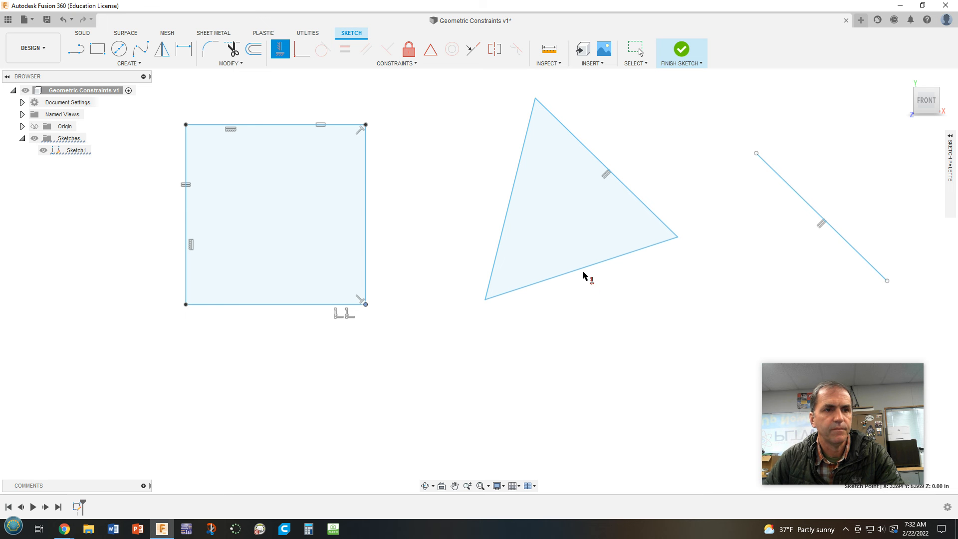
{"action": "key", "text": "Escape"}
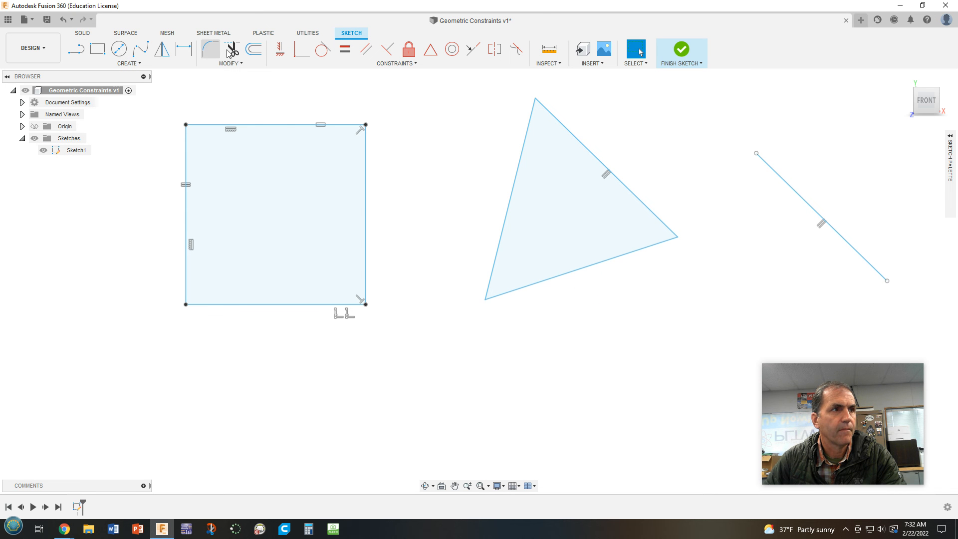
{"action": "left_click", "coordinate": [277, 52]}
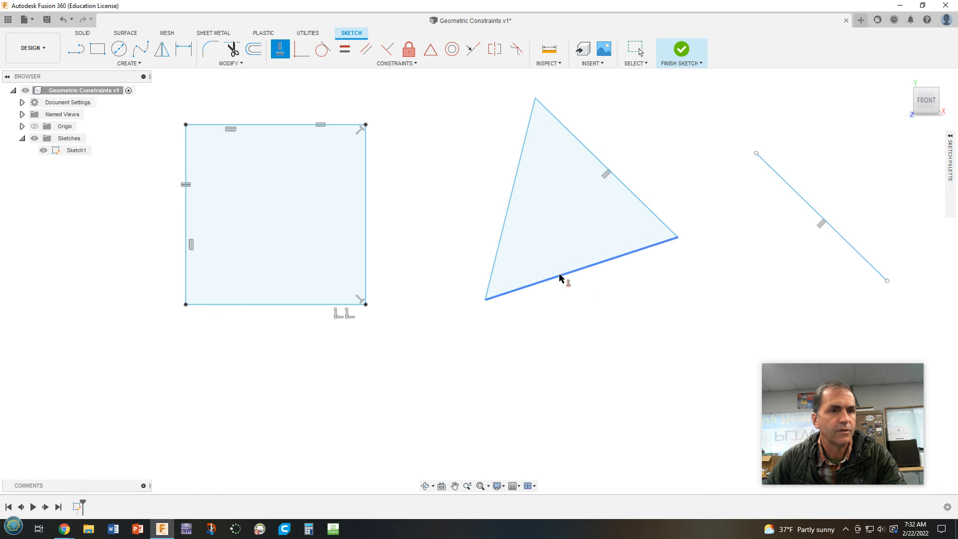
{"action": "left_click", "coordinate": [561, 278]}
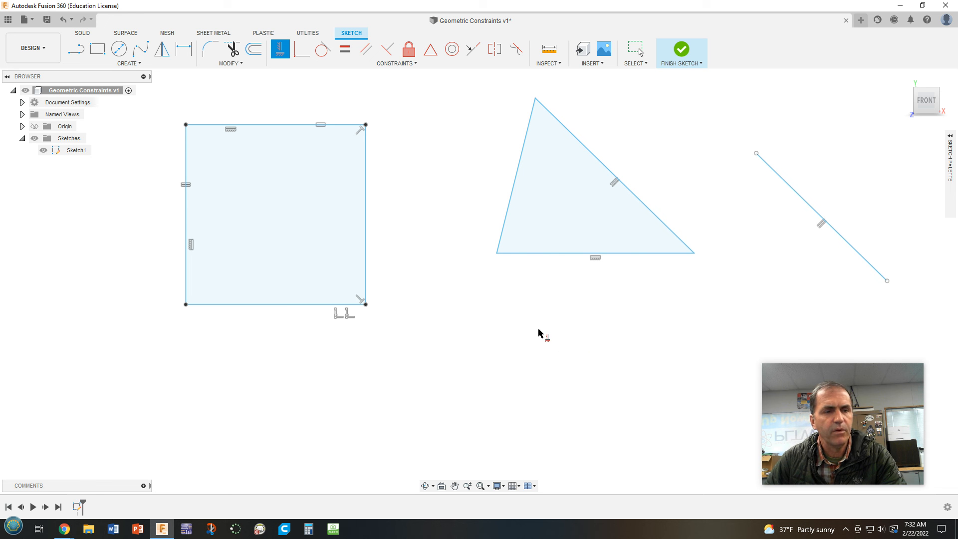
{"action": "key", "text": "Escape"}
Step: Reshape the triangle by moving its corners, and reposition both endpoints of the separate line parallel to its right side
{"action": "left_click_drag", "start_coordinate": [535, 98], "coordinate": [572, 103]}
{"action": "left_click_drag", "start_coordinate": [719, 253], "coordinate": [691, 278]}
{"action": "left_click_drag", "start_coordinate": [552, 149], "coordinate": [571, 130]}
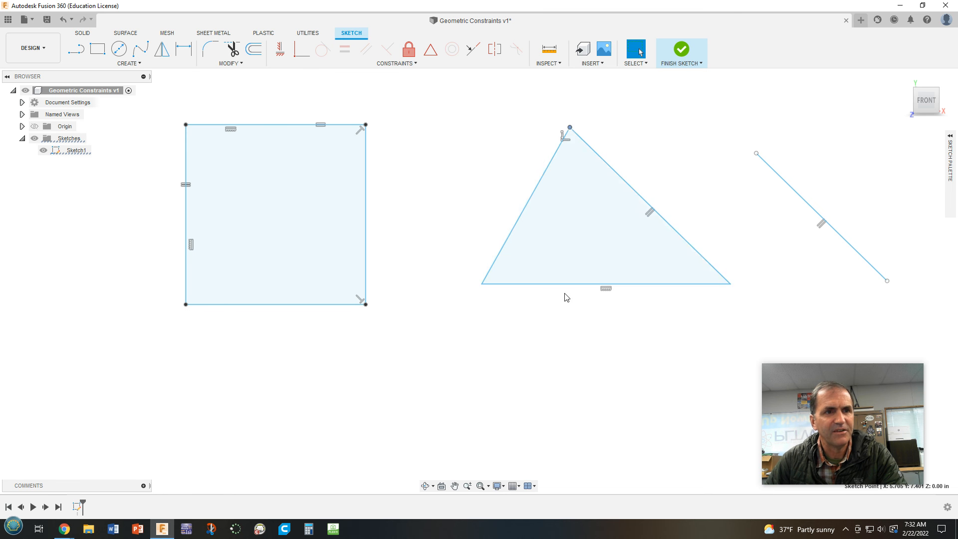
{"action": "left_click_drag", "start_coordinate": [888, 283], "coordinate": [868, 258]}
{"action": "left_click_drag", "start_coordinate": [759, 151], "coordinate": [761, 133]}
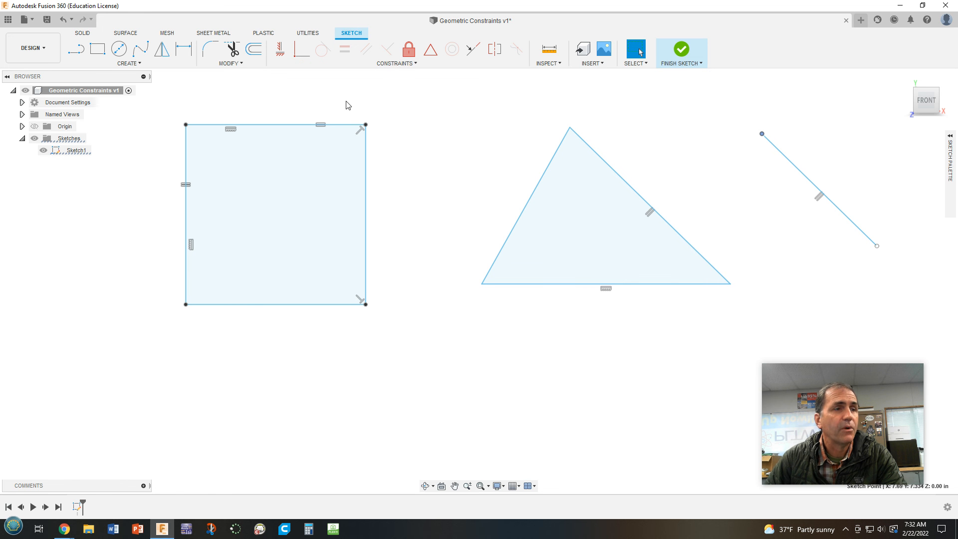
Step: Apply Equal constraints between the triangle's bottom and left sides and its left and right sides to make it equilateral
{"action": "left_click", "coordinate": [347, 56]}
{"action": "left_click", "coordinate": [545, 284]}
{"action": "left_click", "coordinate": [517, 229]}
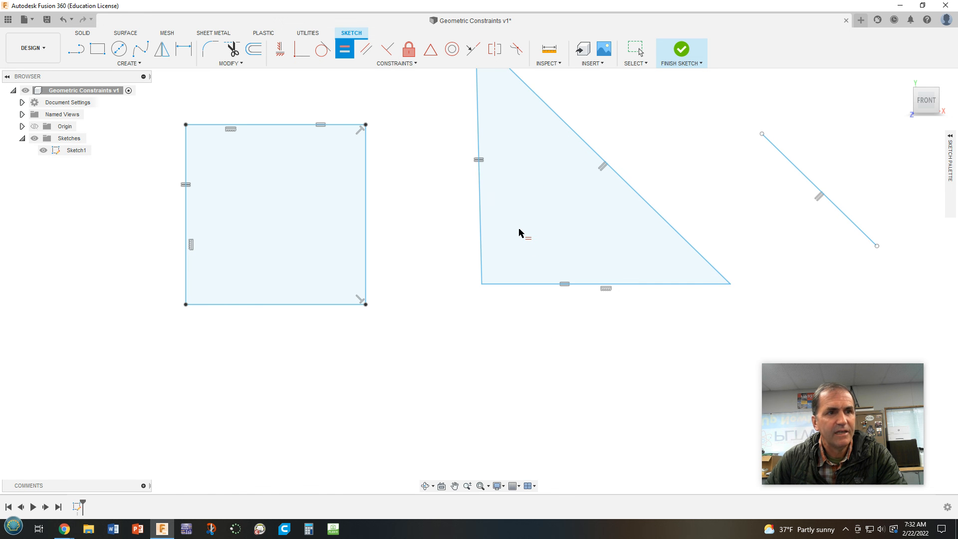
{"action": "left_click", "coordinate": [479, 198]}
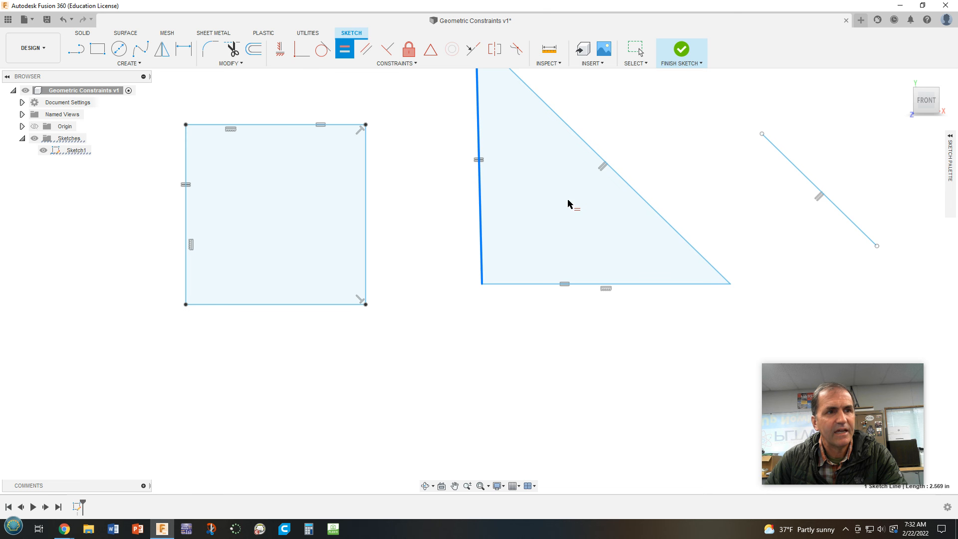
{"action": "left_click", "coordinate": [643, 207]}
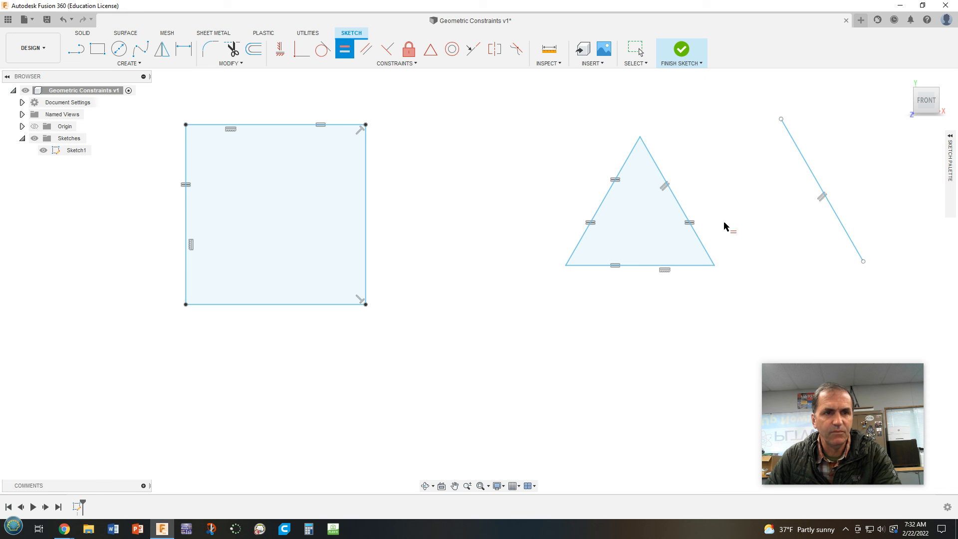
{"action": "key", "text": "Escape"}
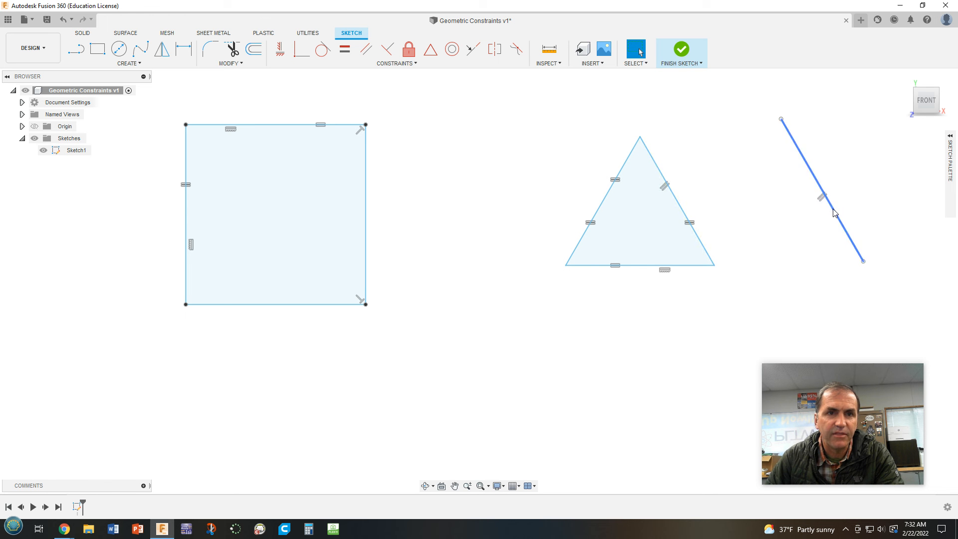
Step: Delete the Parallel constraint between the separate line and the triangle, and move both of the line's endpoints freely
{"action": "right_click", "coordinate": [820, 199]}
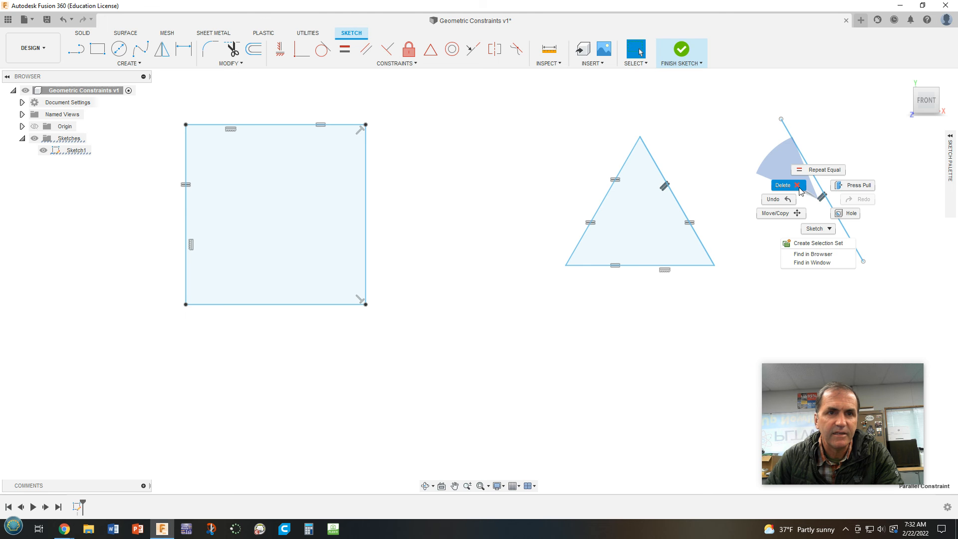
{"action": "left_click", "coordinate": [778, 146]}
{"action": "left_click_drag", "start_coordinate": [781, 121], "coordinate": [740, 152]}
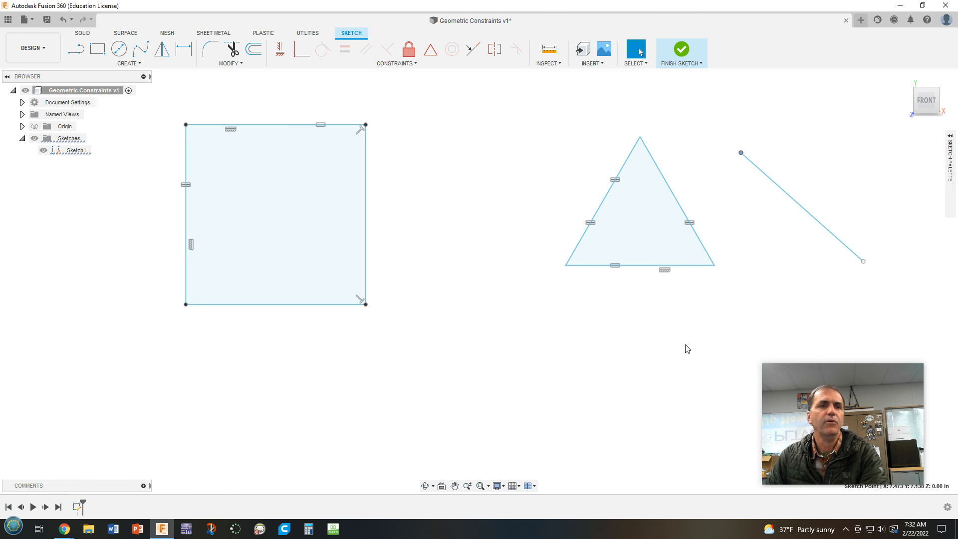
{"action": "scroll", "coordinate": [681, 349], "scroll_direction": "up", "scroll_amount": 1}
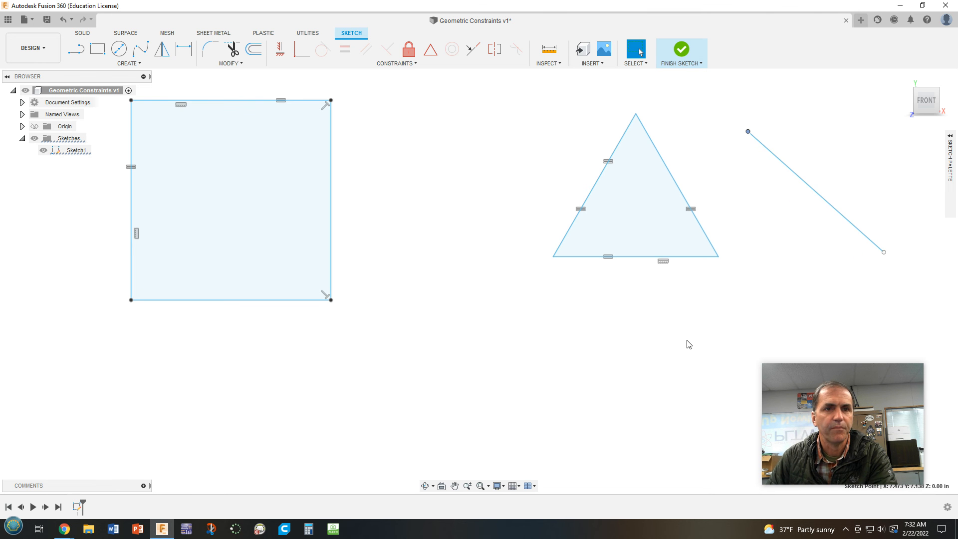
{"action": "left_click_drag", "start_coordinate": [886, 257], "coordinate": [858, 202]}
Step: Enlarge the equilateral triangle by pulling its lower-right corner outward
{"action": "scroll", "coordinate": [727, 295], "scroll_direction": "up", "scroll_amount": 1}
{"action": "scroll", "coordinate": [727, 301], "scroll_direction": "down", "scroll_amount": 3}
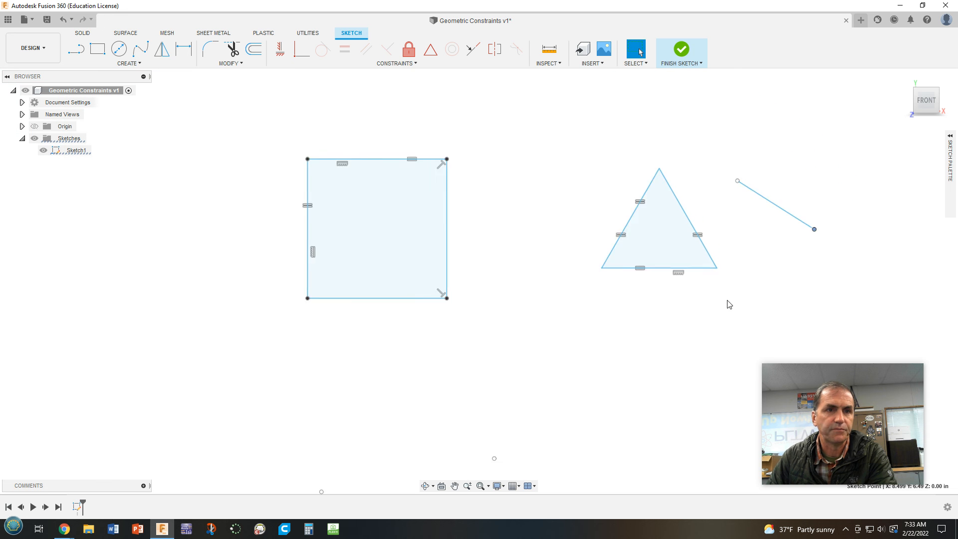
{"action": "mouse_move", "coordinate": [769, 317]}
{"action": "middle_mouse_down"}
{"action": "mouse_move", "coordinate": [685, 304]}
{"action": "mouse_move", "coordinate": [572, 262]}
{"action": "middle_mouse_up"}
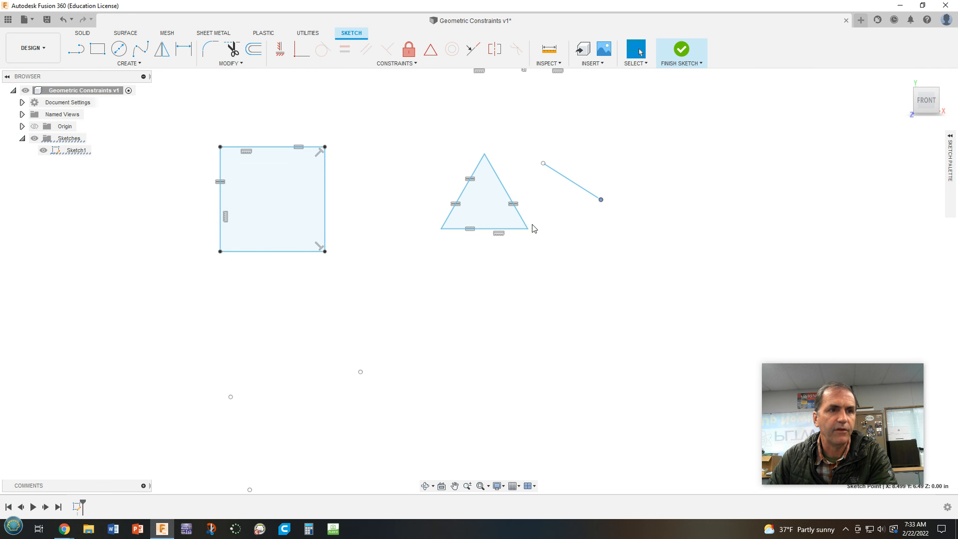
{"action": "left_click_drag", "start_coordinate": [531, 233], "coordinate": [547, 258]}
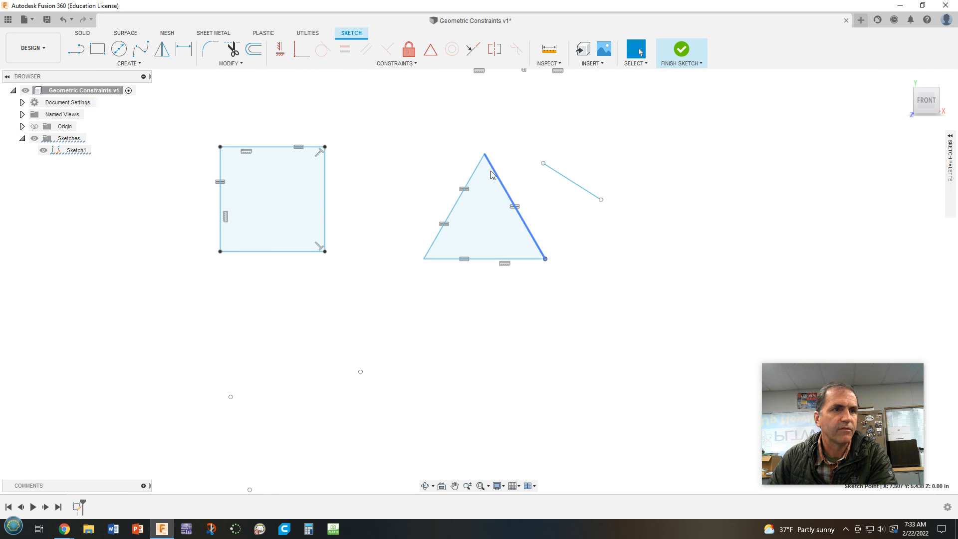
Step: Enlarge the equilateral triangle by pulling its top corner up and outward
{"action": "left_click_drag", "start_coordinate": [484, 150], "coordinate": [463, 130]}
{"action": "scroll", "coordinate": [623, 292], "scroll_direction": "down", "scroll_amount": 4}
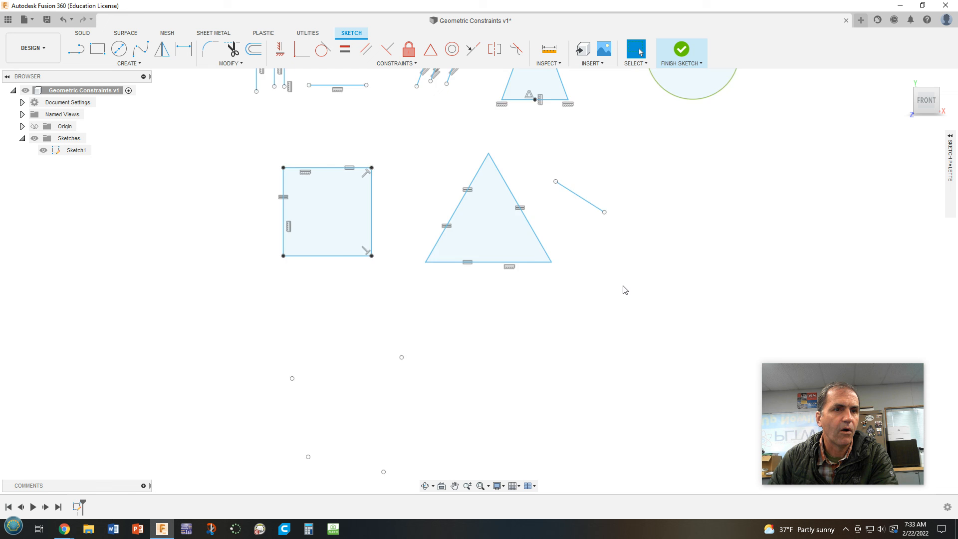
Step: Reposition three of the four loose points, bringing the upper-right one level with the upper-left and the lower-right one directly beneath it
{"action": "middle_click_drag", "start_coordinate": [481, 397], "coordinate": [578, 264]}
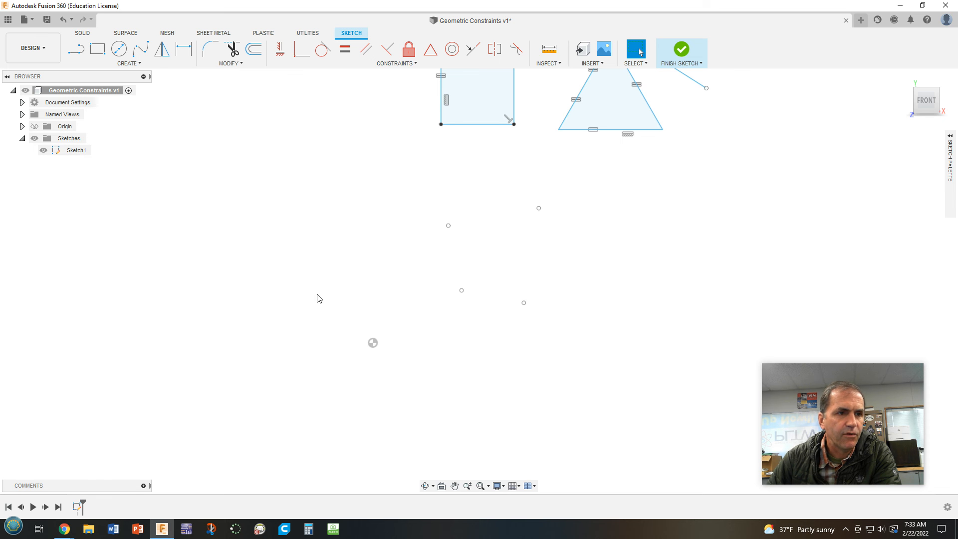
{"action": "scroll", "coordinate": [434, 307], "scroll_direction": "up", "scroll_amount": 2}
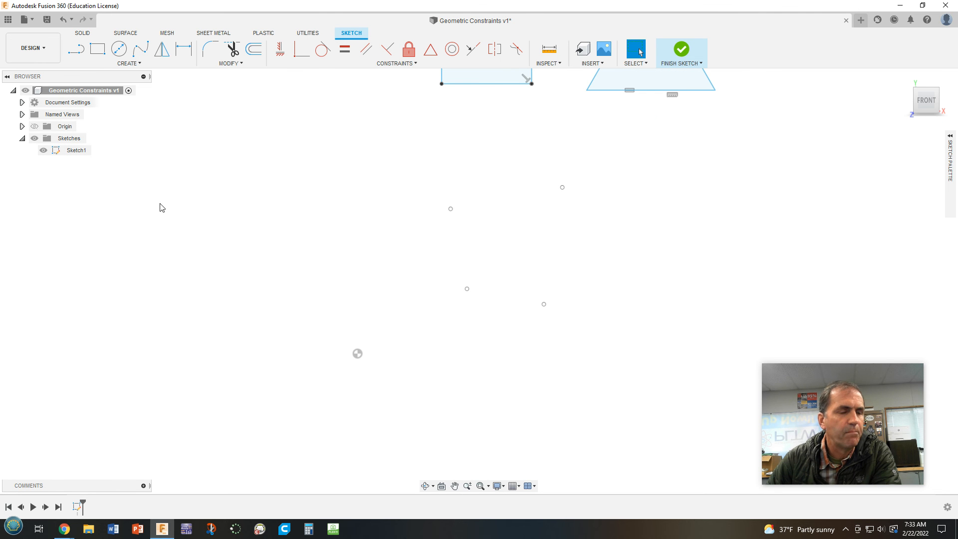
{"action": "left_click_drag", "start_coordinate": [468, 292], "coordinate": [427, 291]}
{"action": "mouse_move", "coordinate": [543, 306]}
{"action": "left_mouse_down"}
{"action": "mouse_move", "coordinate": [569, 290]}
{"action": "mouse_move", "coordinate": [574, 302]}
{"action": "left_mouse_up"}
{"action": "left_click_drag", "start_coordinate": [562, 187], "coordinate": [553, 218]}
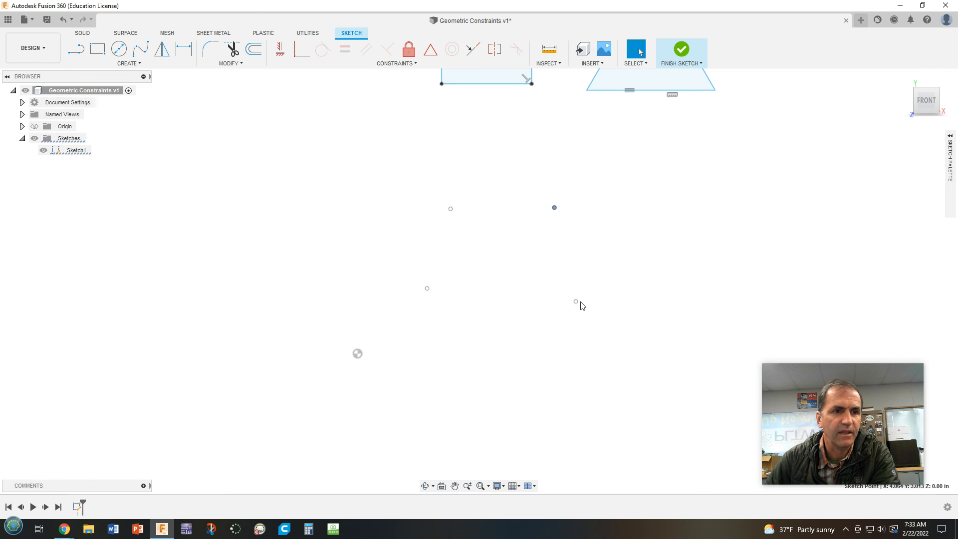
{"action": "left_click_drag", "start_coordinate": [576, 303], "coordinate": [567, 284]}
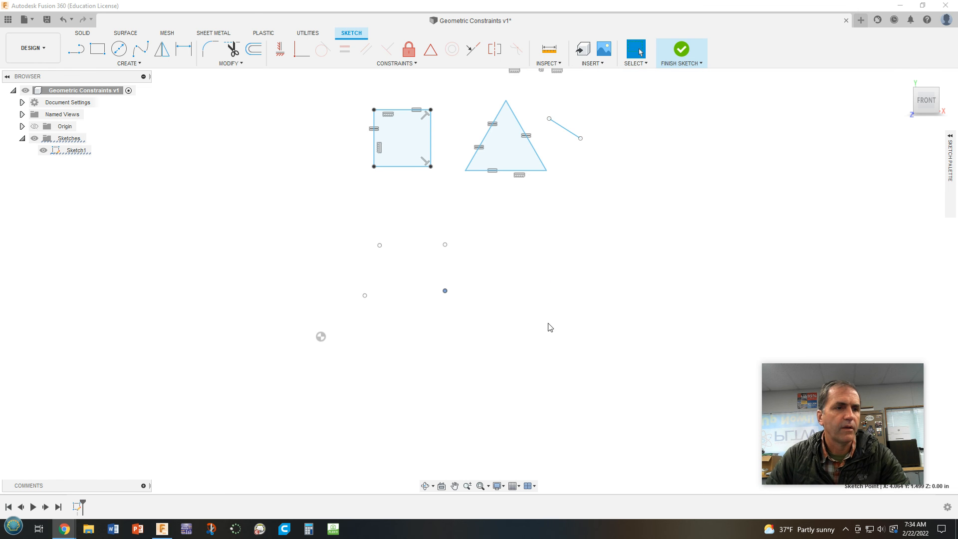
{"action": "scroll", "coordinate": [526, 320], "scroll_direction": "up", "scroll_amount": 2}
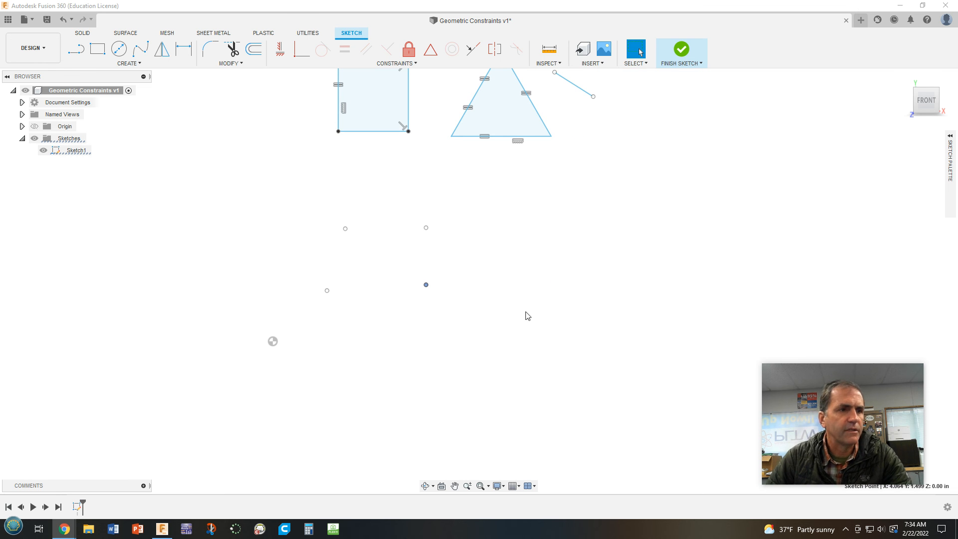
{"action": "scroll", "coordinate": [452, 289], "scroll_direction": "up", "scroll_amount": 2}
{"action": "scroll", "coordinate": [457, 288], "scroll_direction": "up", "scroll_amount": 1}
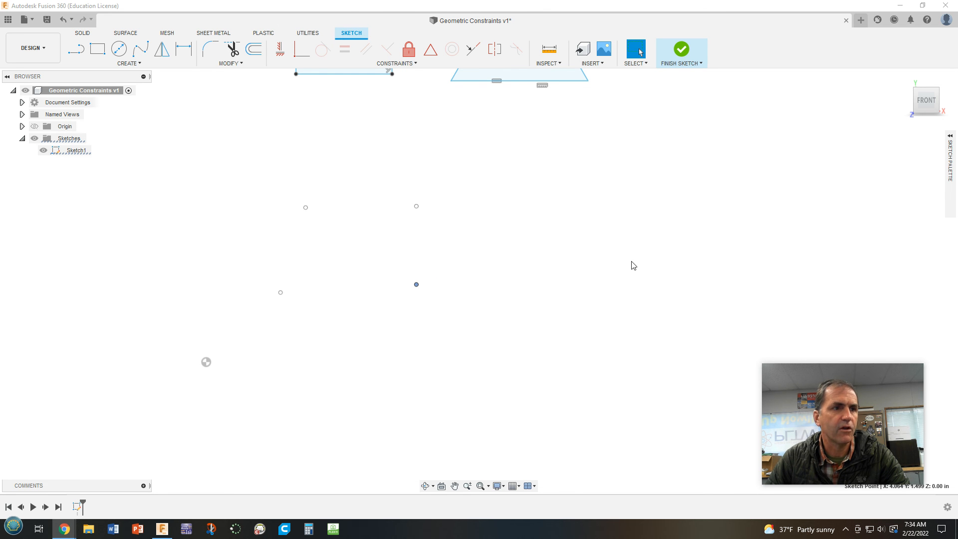
{"action": "scroll", "coordinate": [632, 265], "scroll_direction": "down", "scroll_amount": 1}
{"action": "middle_click_drag", "start_coordinate": [601, 327], "coordinate": [570, 287]}
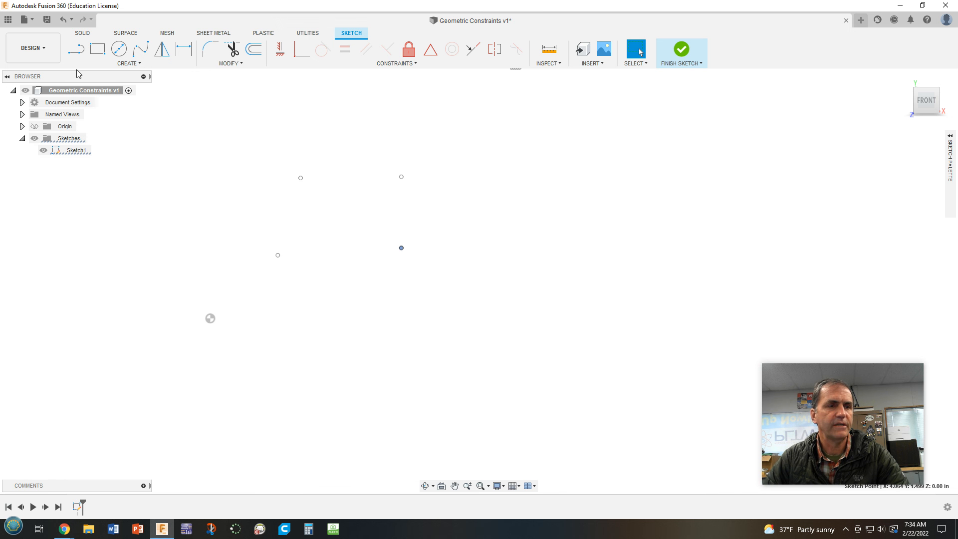
{"action": "left_click", "coordinate": [119, 50]}
{"action": "left_click", "coordinate": [559, 213]}
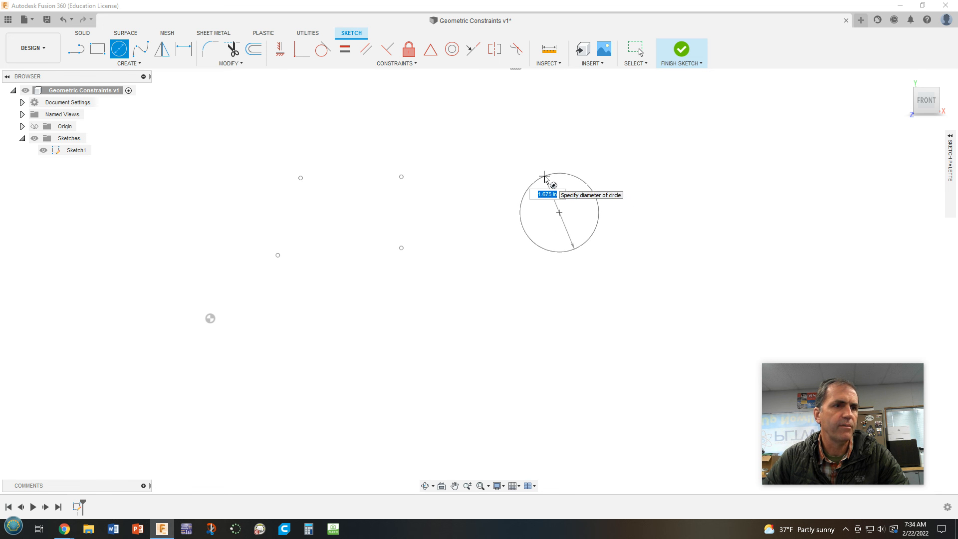
{"action": "key", "text": "Escape"}
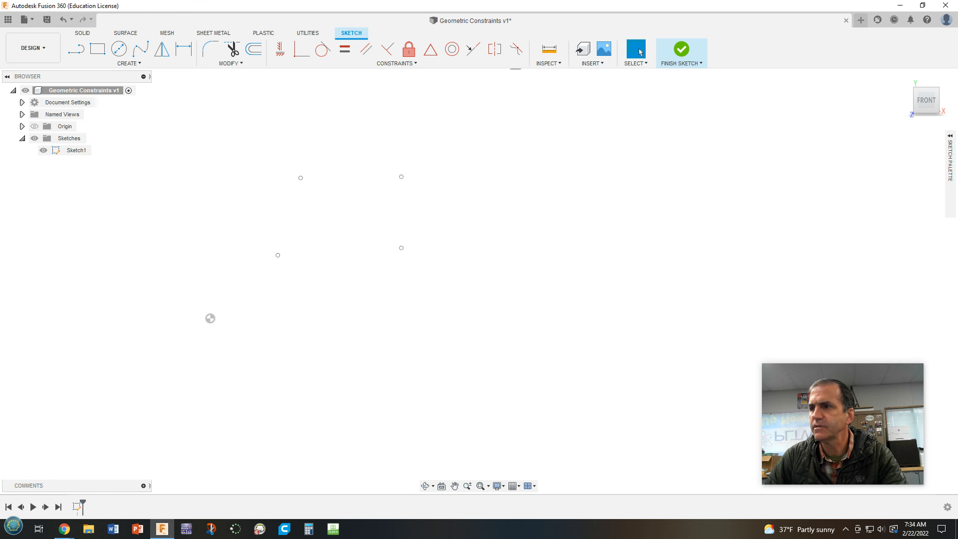
Step: Draw a center-diameter circle with a 0.75 in diameter in the empty area right of the four points
{"action": "scroll", "coordinate": [472, 225], "scroll_direction": "down", "scroll_amount": 1}
{"action": "scroll", "coordinate": [469, 225], "scroll_direction": "up", "scroll_amount": 1}
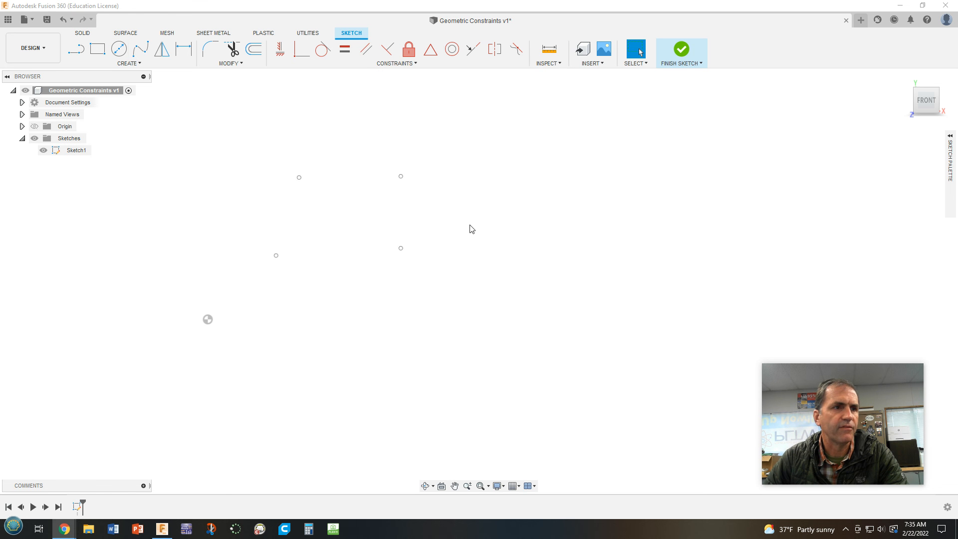
{"action": "left_click", "coordinate": [119, 49]}
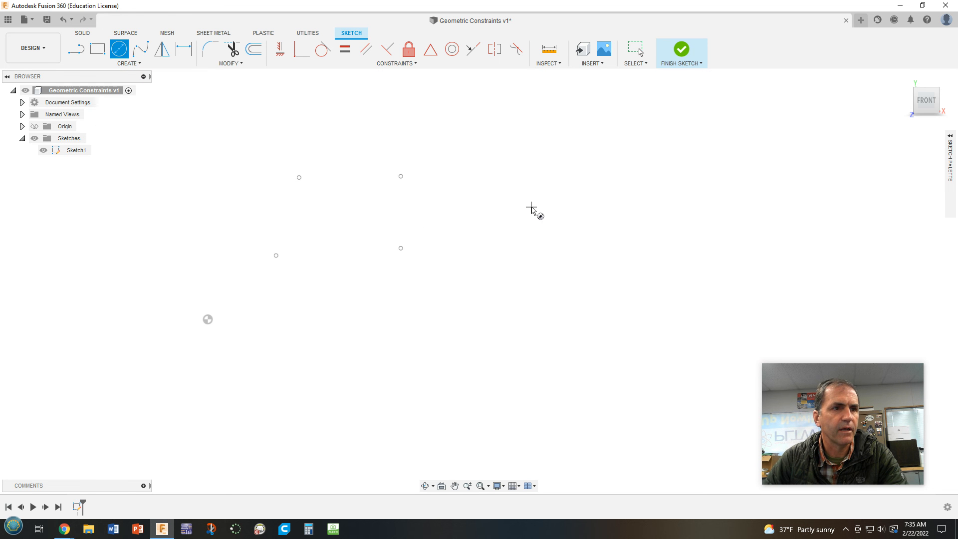
{"action": "left_click", "coordinate": [530, 207]}
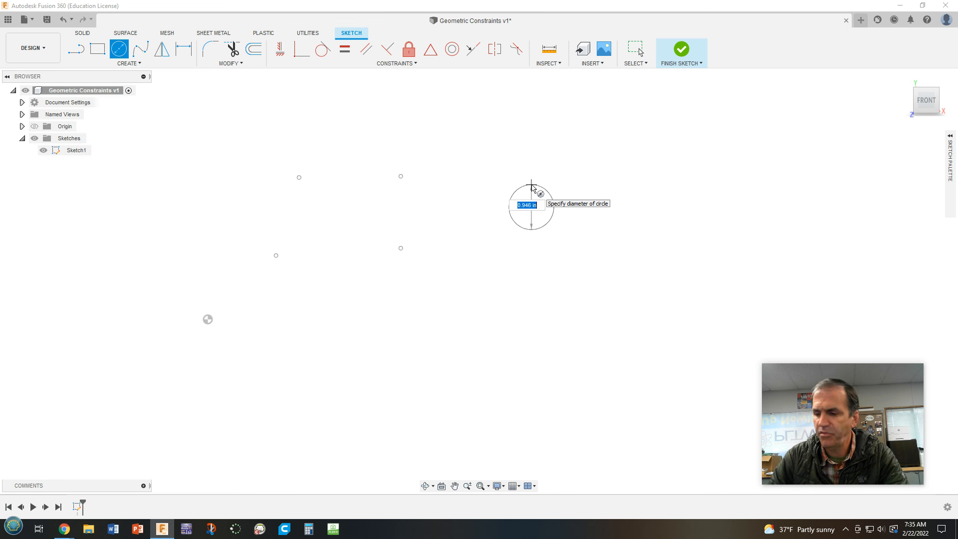
{"action": "key", "text": "BackSpace"}
{"action": "type", "text": ".75"}
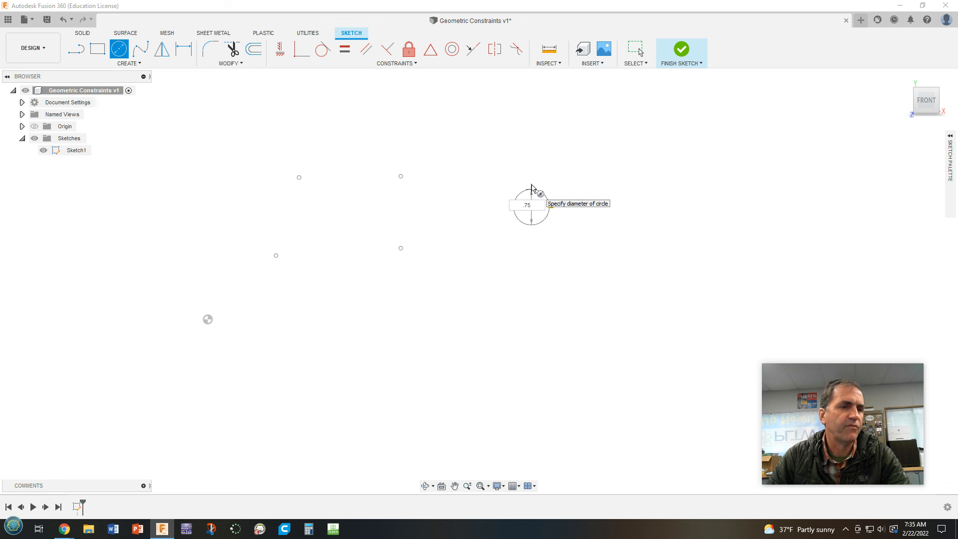
{"action": "key", "text": "Return"}
{"action": "key", "text": "Escape"}
{"action": "scroll", "coordinate": [532, 189], "scroll_direction": "down", "scroll_amount": 1}
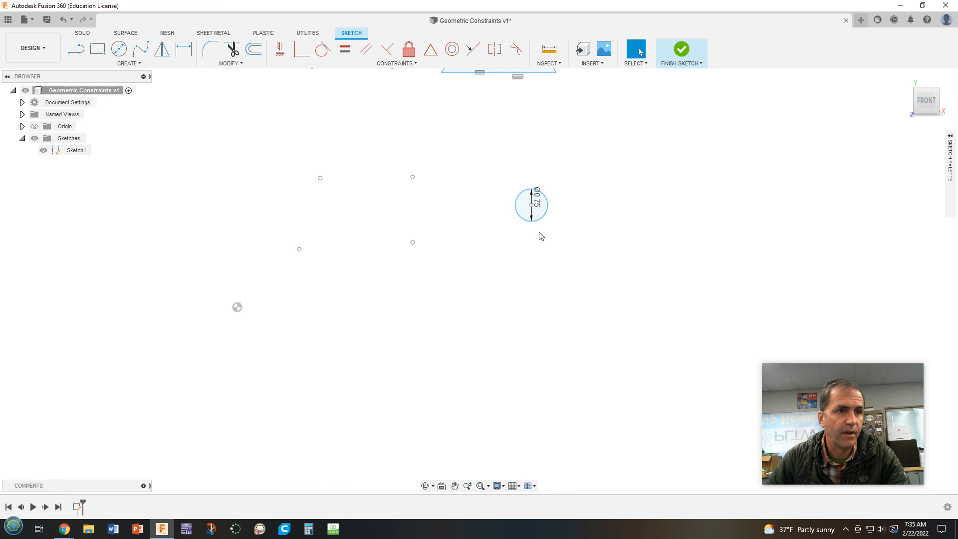
Step: Draw a second circle with a 0.313 in diameter to the right of the 0.75 in circle, level with its center
{"action": "left_click", "coordinate": [119, 48]}
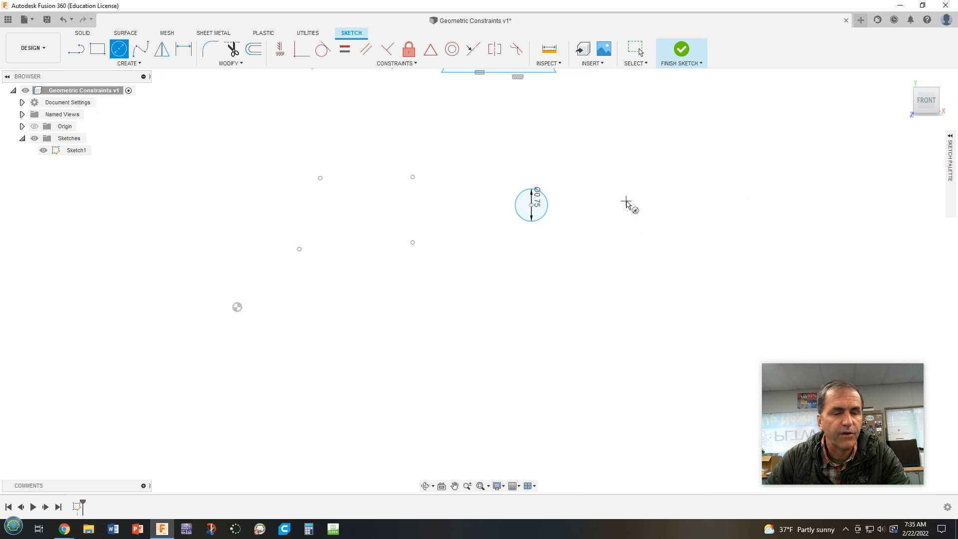
{"action": "scroll", "coordinate": [554, 208], "scroll_direction": "up", "scroll_amount": 1}
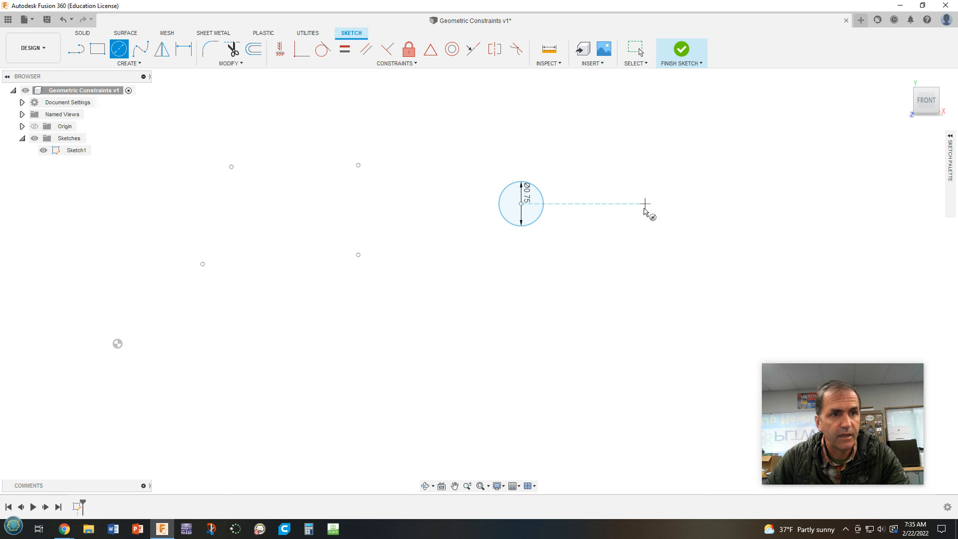
{"action": "left_click", "coordinate": [604, 203]}
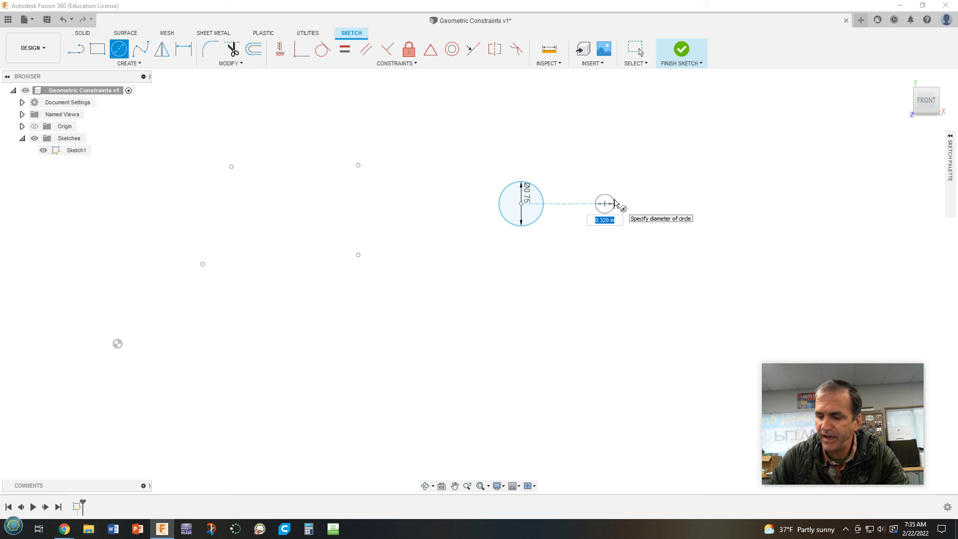
{"action": "key", "text": "Return"}
{"action": "key", "text": "Escape"}
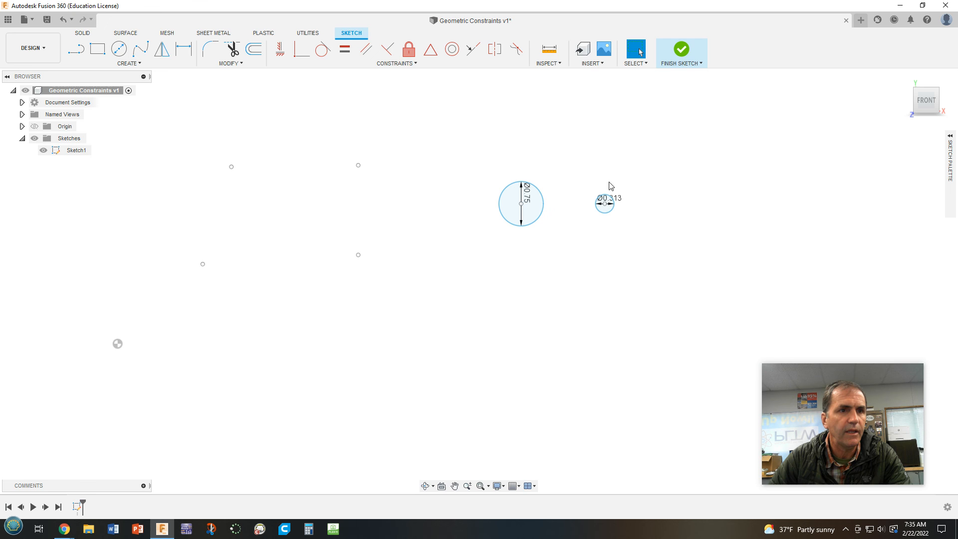
Step: Move the small circle slightly upward, off the large circle's horizontal center line
{"action": "left_click_drag", "start_coordinate": [606, 204], "coordinate": [602, 194]}
{"action": "scroll", "coordinate": [513, 181], "scroll_direction": "up", "scroll_amount": 1}
{"action": "scroll", "coordinate": [533, 189], "scroll_direction": "up", "scroll_amount": 1}
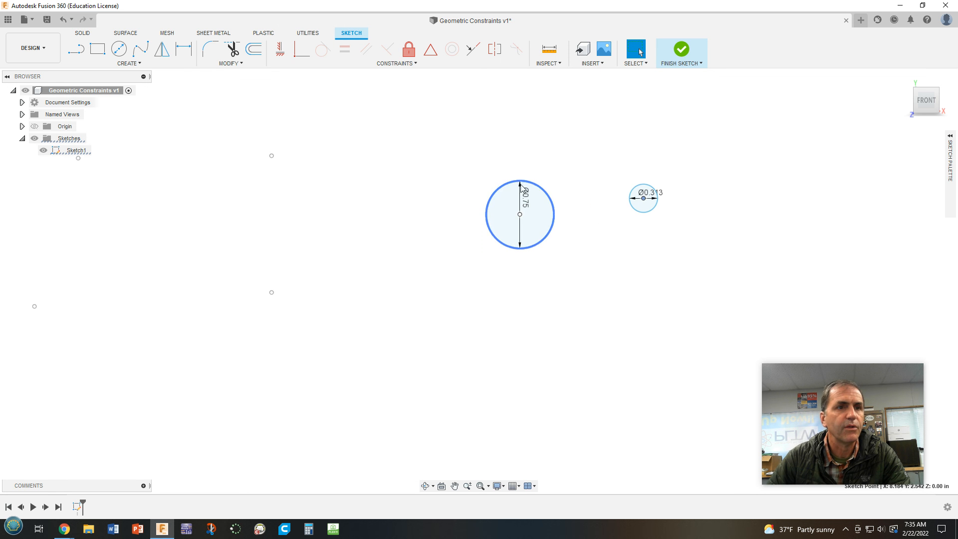
Step: Apply a Horizontal/Vertical constraint between the two circles' centers and move the small circle to test the alignment
{"action": "left_click", "coordinate": [279, 50]}
{"action": "left_click", "coordinate": [520, 215]}
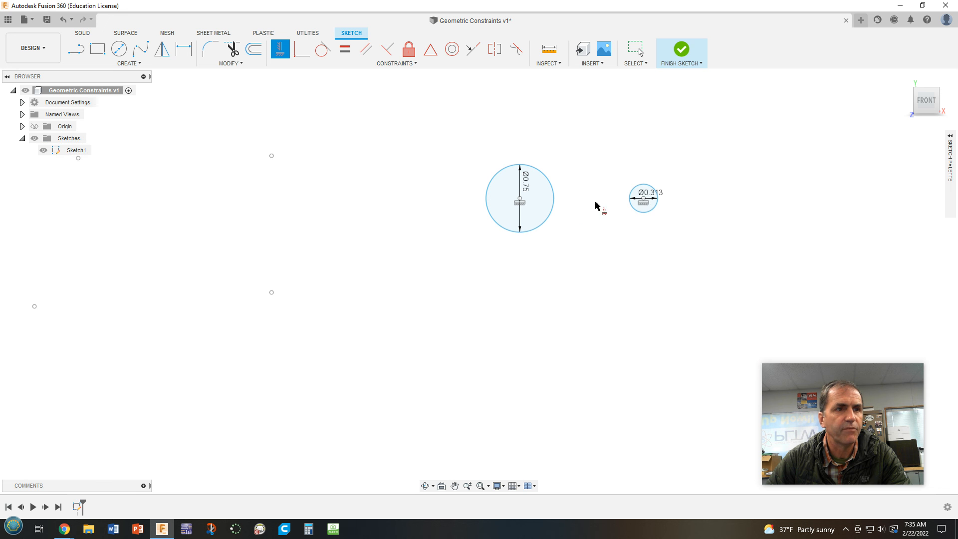
{"action": "left_click", "coordinate": [645, 198]}
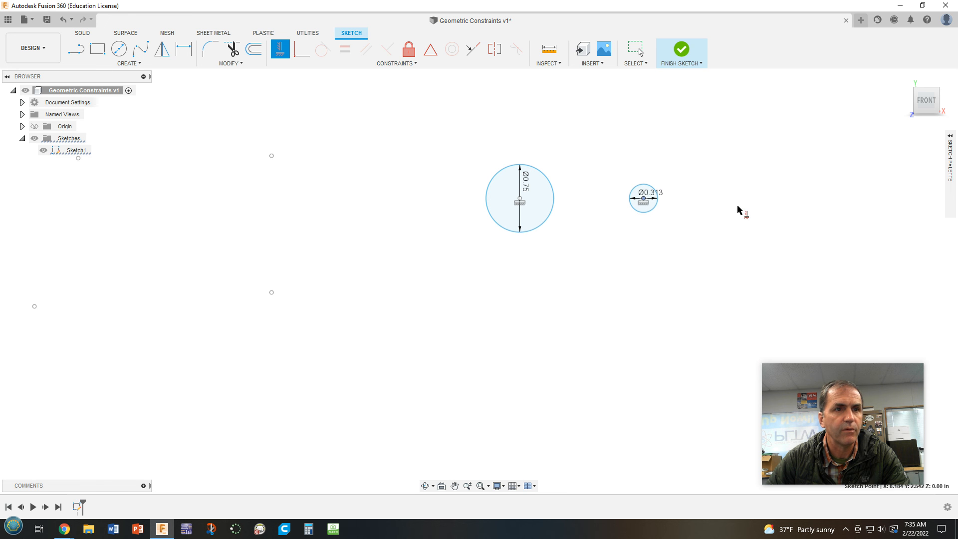
{"action": "key", "text": "Escape"}
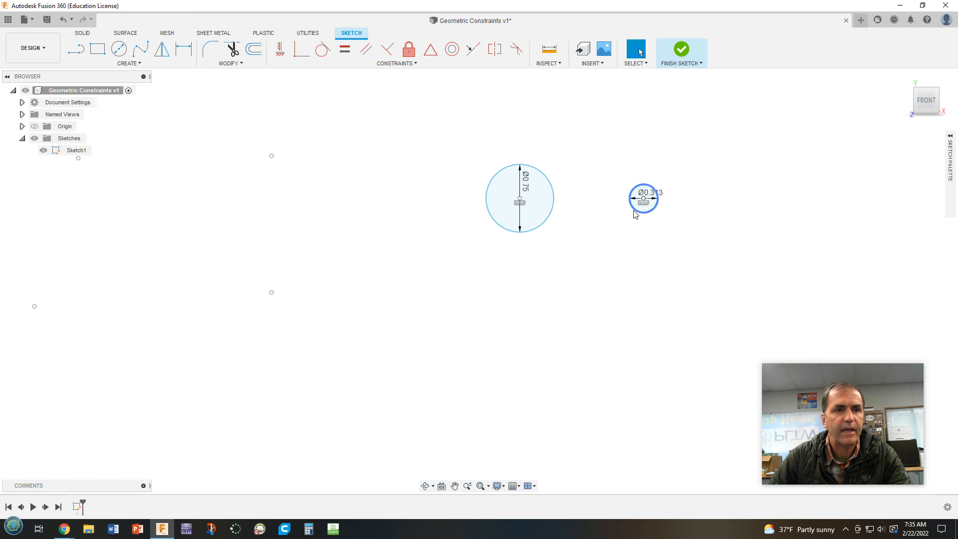
{"action": "mouse_move", "coordinate": [643, 199]}
{"action": "left_mouse_down"}
{"action": "mouse_move", "coordinate": [606, 203]}
{"action": "mouse_move", "coordinate": [651, 207]}
{"action": "left_mouse_up"}
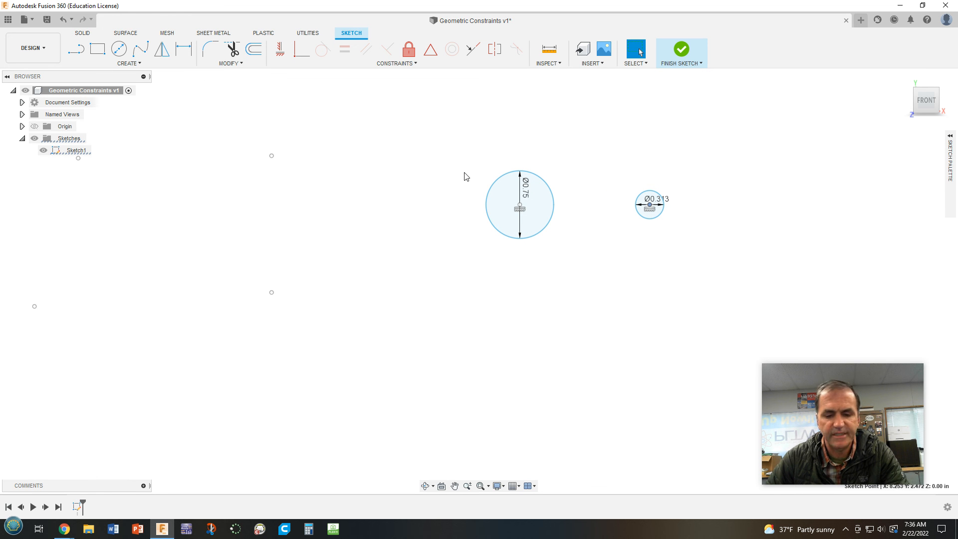
Step: Dimension the center-to-center distance between the two circles and set it to 1.25 in
{"action": "key", "text": "d"}
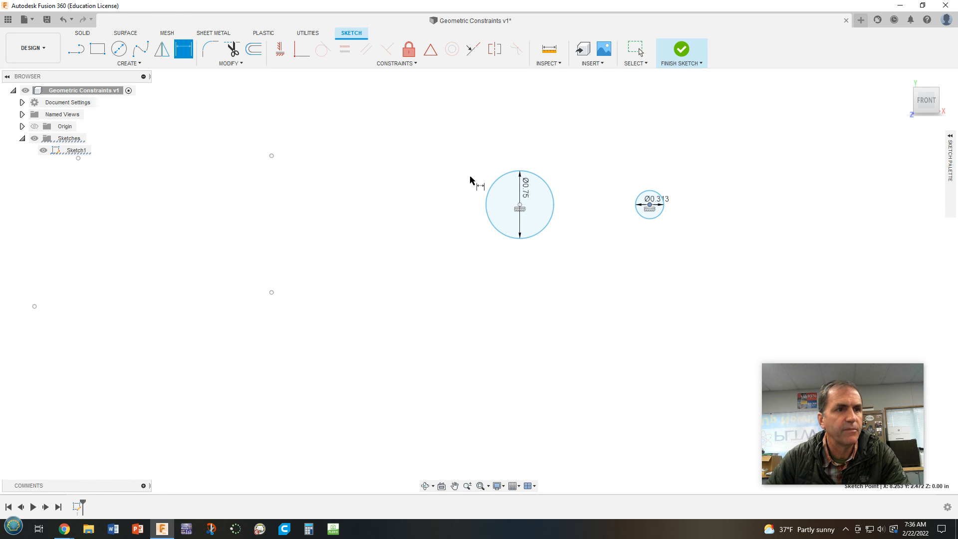
{"action": "left_click", "coordinate": [520, 205]}
{"action": "left_click", "coordinate": [650, 204]}
{"action": "left_click", "coordinate": [649, 205]}
{"action": "left_click", "coordinate": [580, 152]}
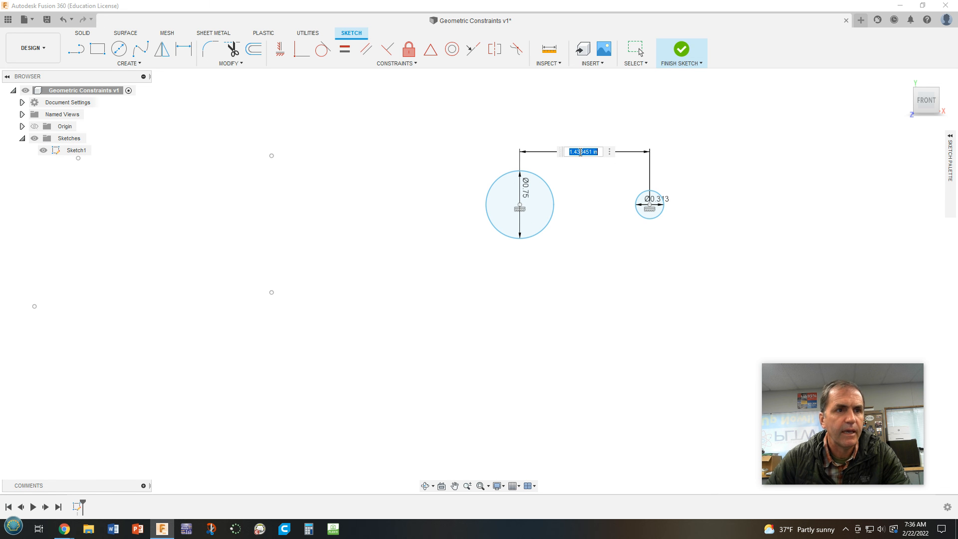
{"action": "type", "text": "1.25"}
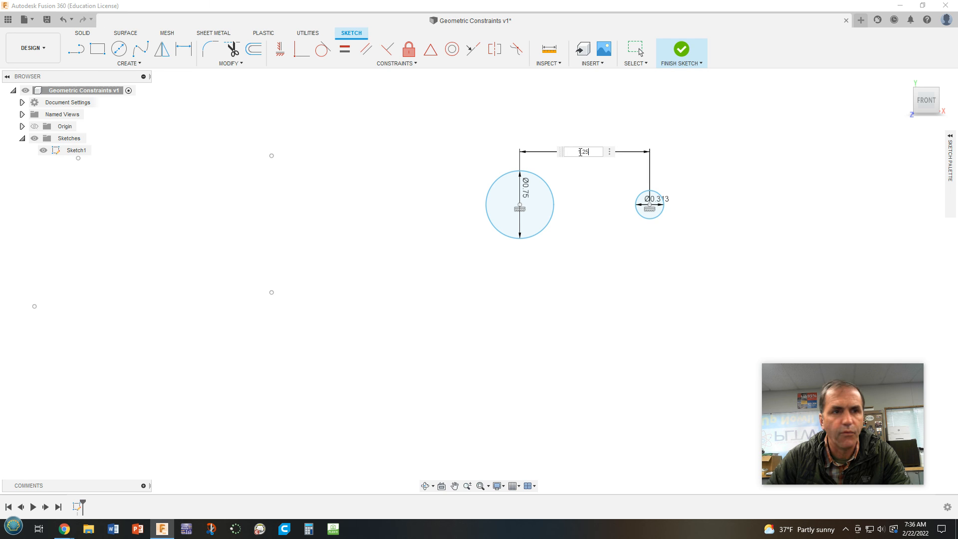
{"action": "key", "text": "Return"}
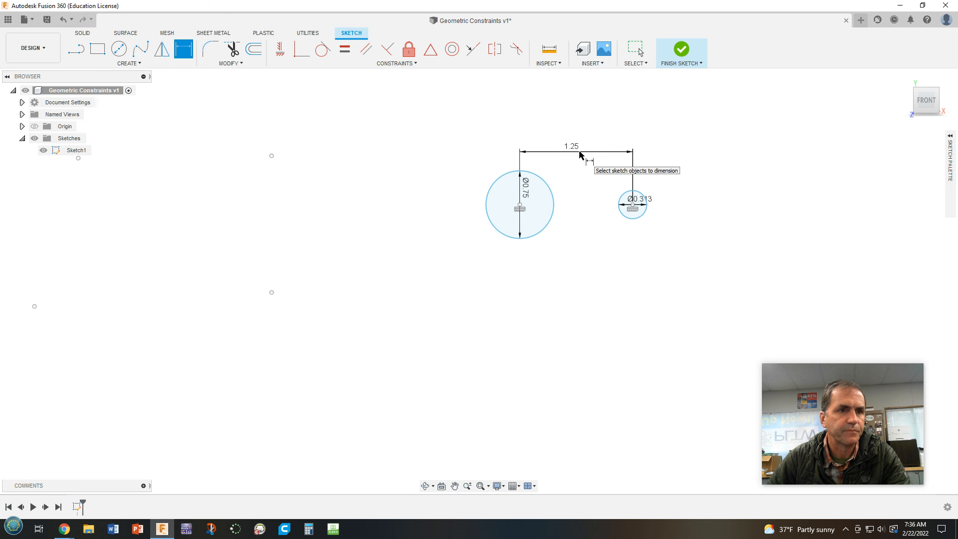
{"action": "key", "text": "Escape"}
Step: Draw a slanted line about 1.1 in long from above the large circle down to just above the small circle, touching neither
{"action": "scroll", "coordinate": [543, 197], "scroll_direction": "up", "scroll_amount": 2}
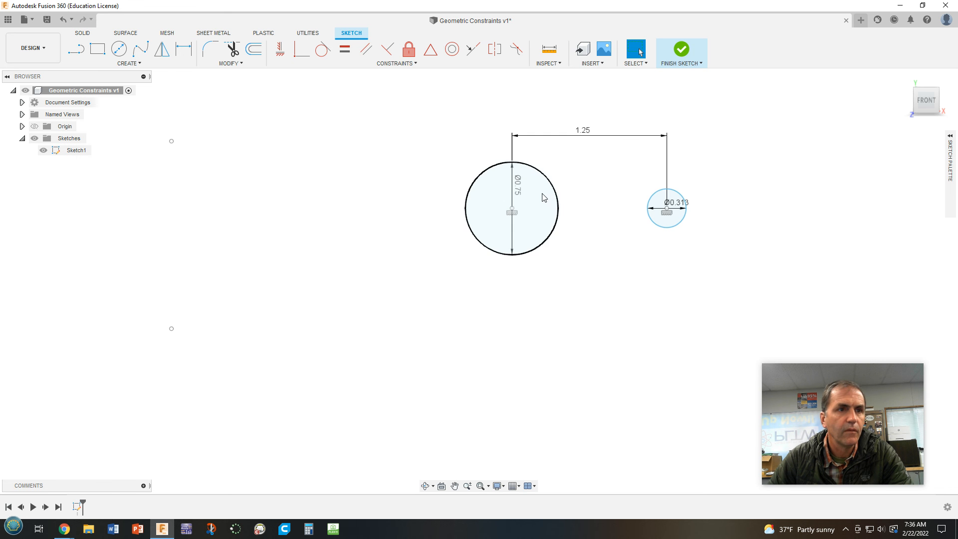
{"action": "scroll", "coordinate": [543, 191], "scroll_direction": "up", "scroll_amount": 1}
{"action": "middle_click_drag", "start_coordinate": [642, 198], "coordinate": [573, 225]}
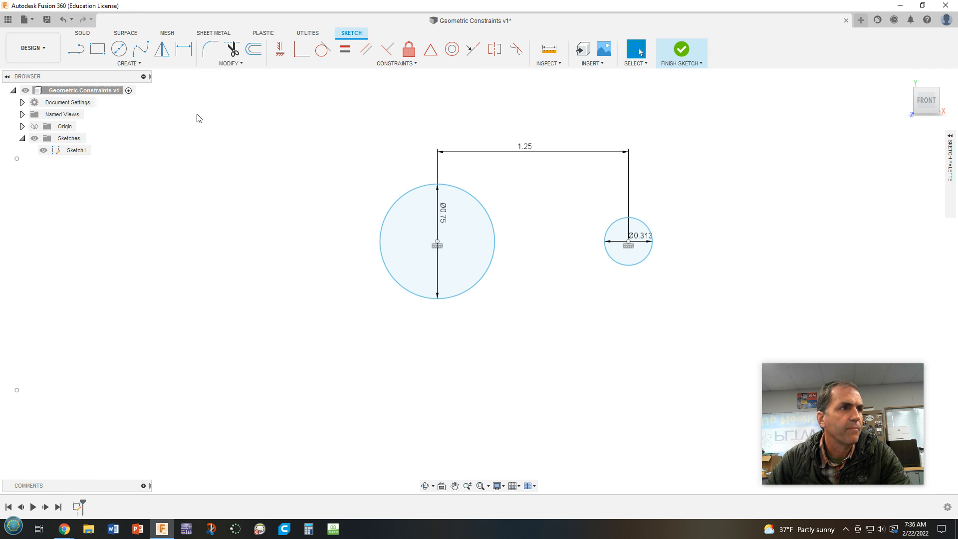
{"action": "left_click", "coordinate": [75, 52]}
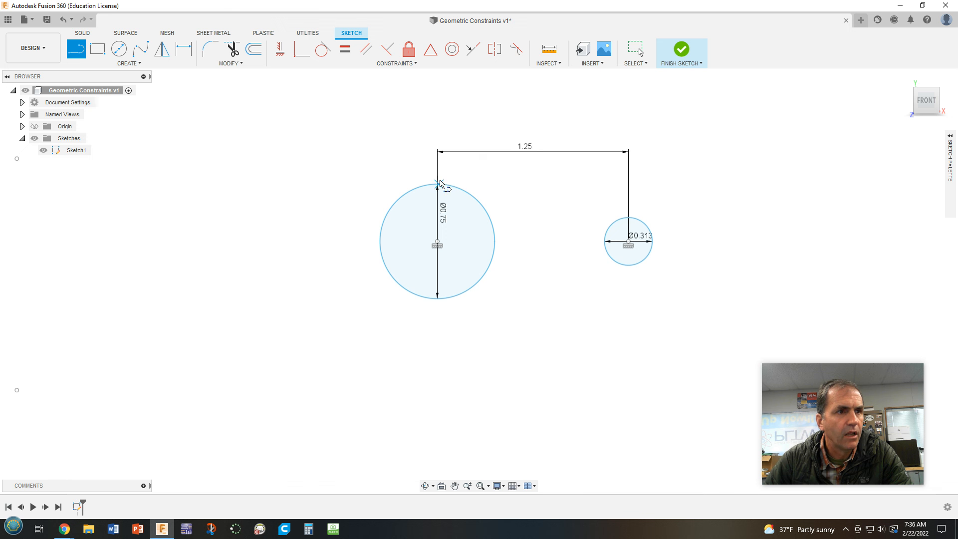
{"action": "left_click", "coordinate": [448, 163]}
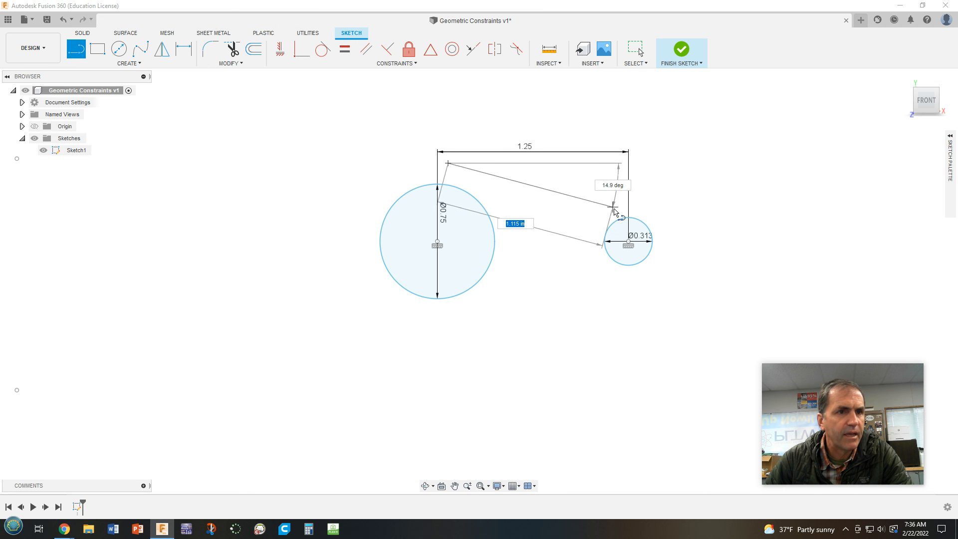
{"action": "left_click", "coordinate": [620, 207]}
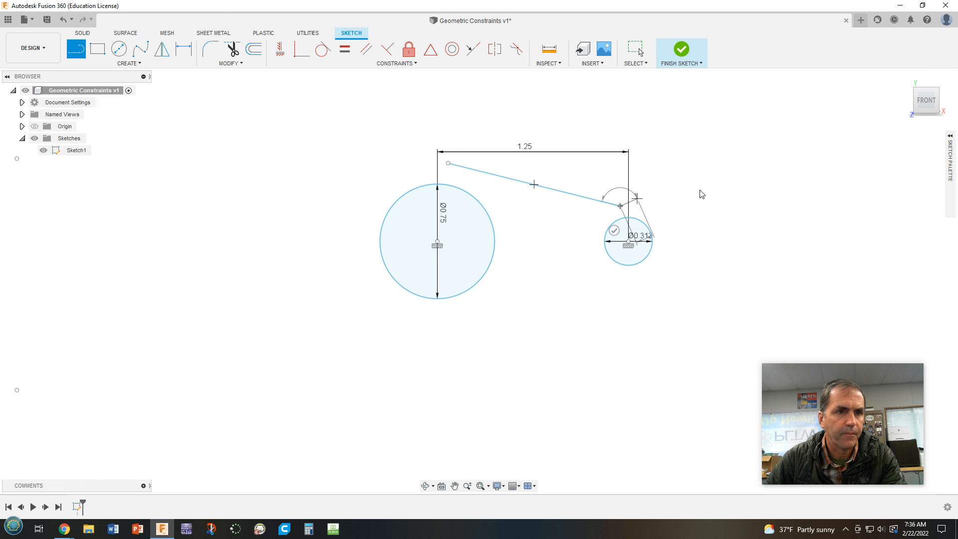
{"action": "key", "text": "Escape"}
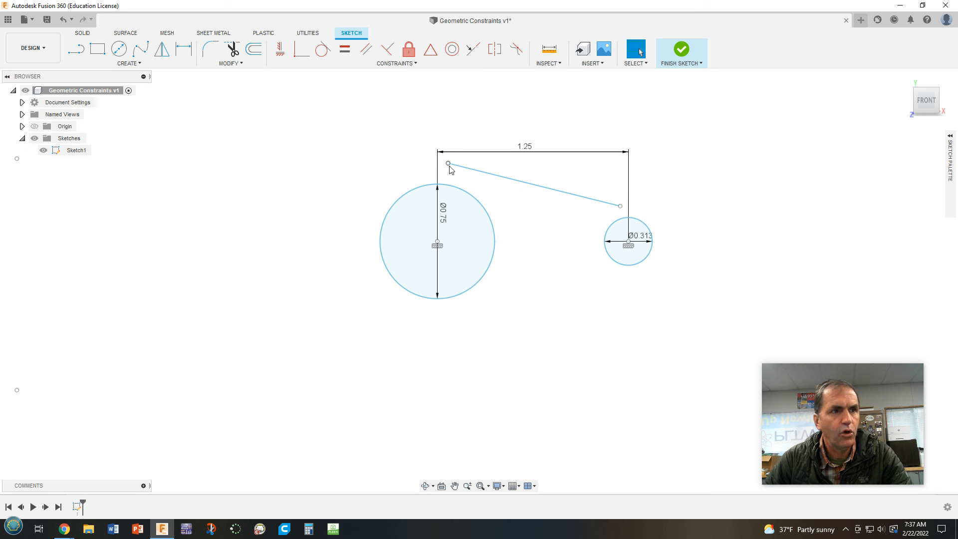
Step: Apply Coincident constraints placing the slanted line's upper end on the large circle and its lower end on the small circle
{"action": "left_click", "coordinate": [300, 52]}
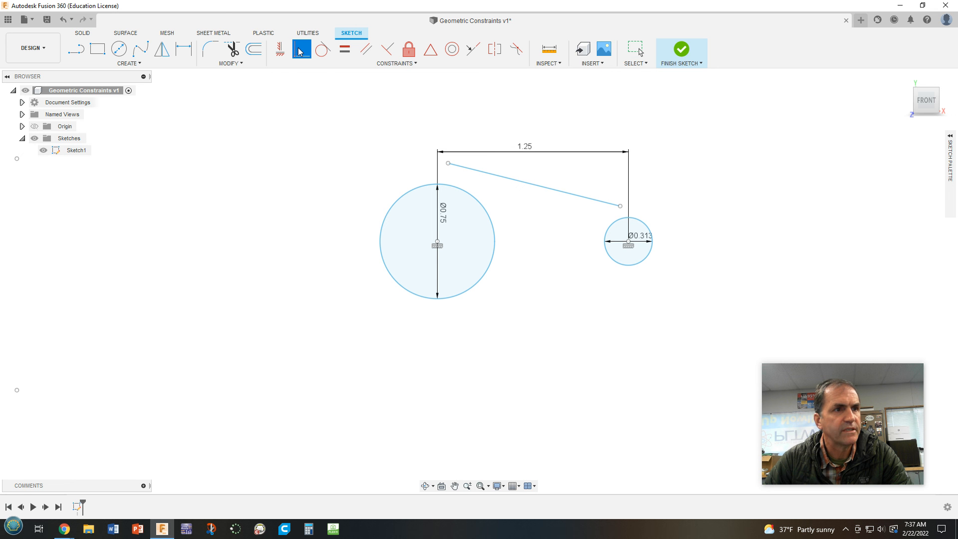
{"action": "left_click", "coordinate": [448, 163]}
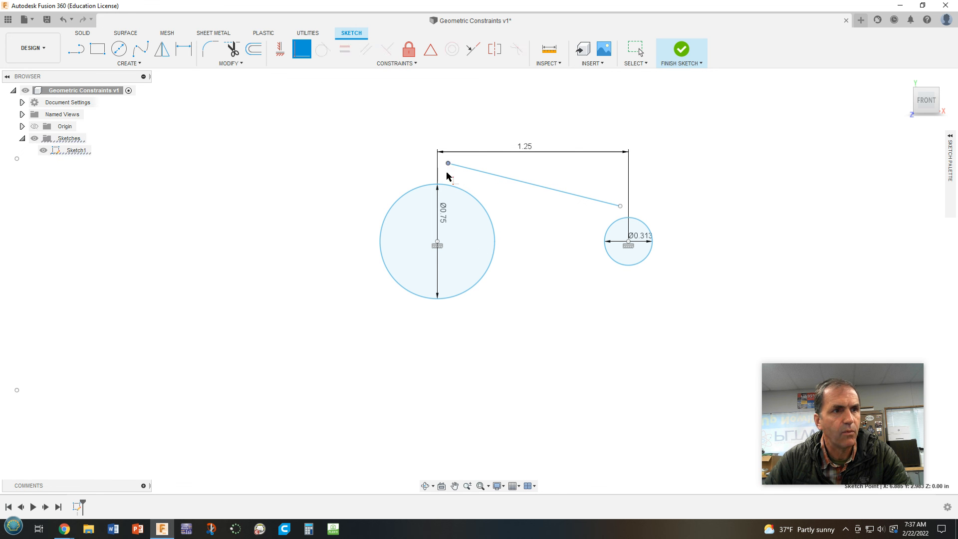
{"action": "left_click", "coordinate": [445, 188]}
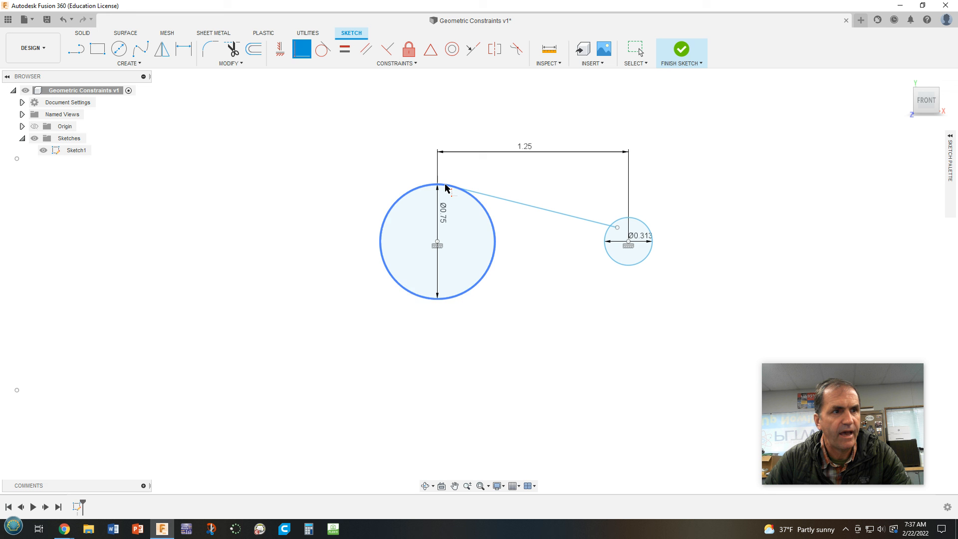
{"action": "left_click", "coordinate": [616, 229]}
{"action": "left_click", "coordinate": [626, 220]}
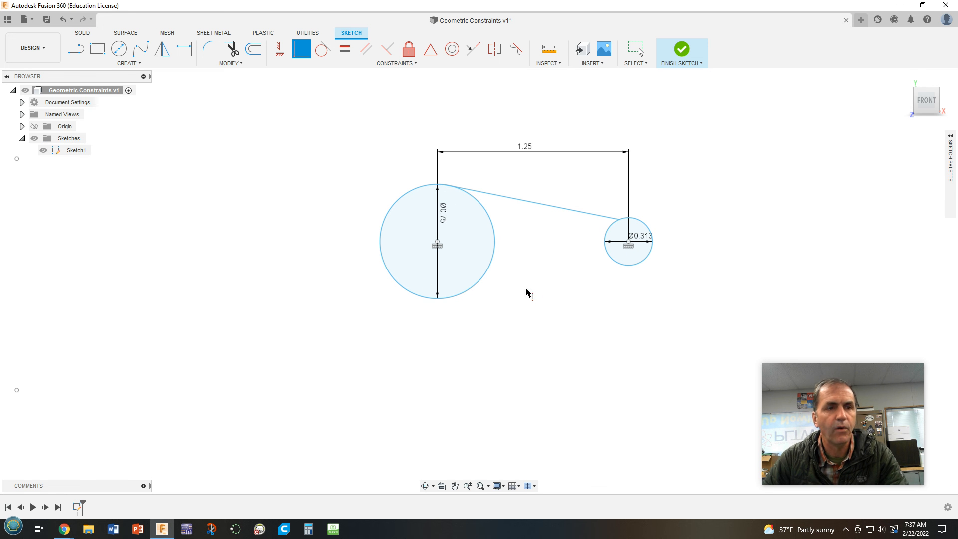
{"action": "key", "text": "Escape"}
Step: Move the line's lower endpoint slightly to test its attachment to the small circle
{"action": "left_click", "coordinate": [594, 214]}
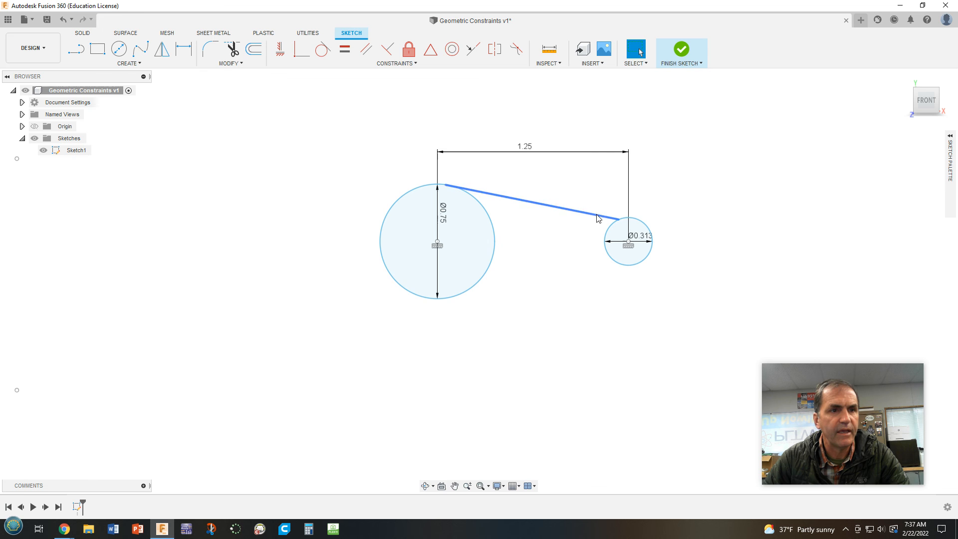
{"action": "left_click_drag", "start_coordinate": [619, 225], "coordinate": [618, 220]}
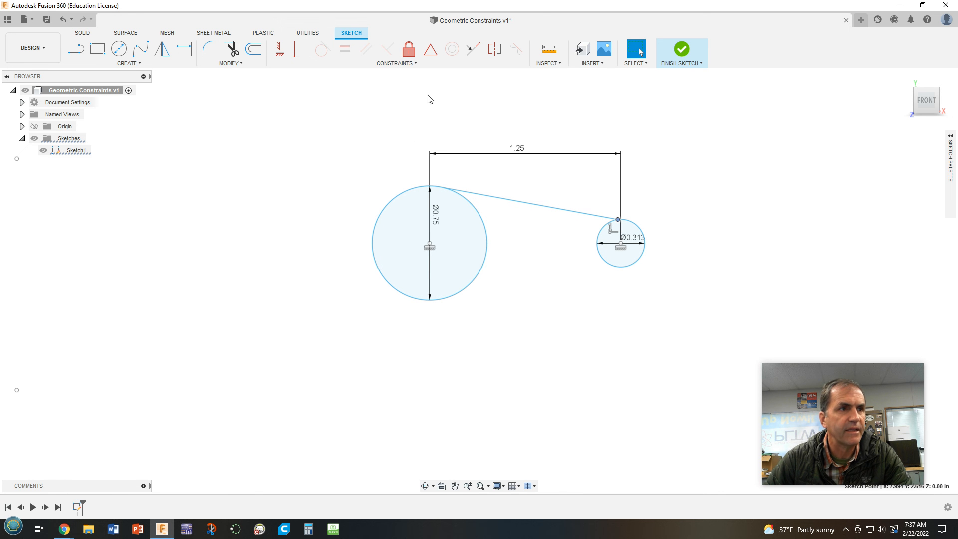
{"action": "left_click", "coordinate": [493, 108]}
Step: Apply Tangent constraints between the upper slanted line and both circles
{"action": "left_click", "coordinate": [322, 49]}
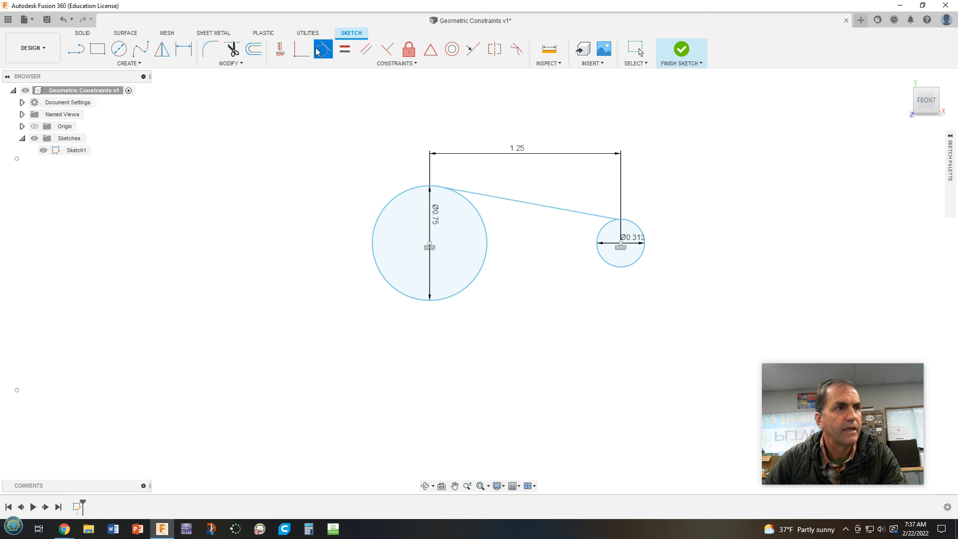
{"action": "left_click", "coordinate": [500, 201]}
{"action": "left_click", "coordinate": [471, 206]}
{"action": "left_click", "coordinate": [605, 229]}
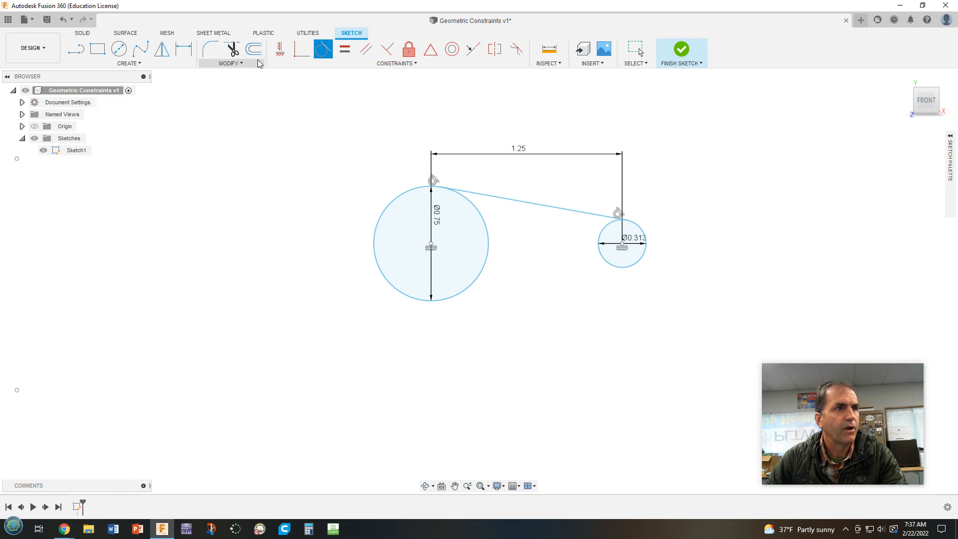
Step: Draw a line about 1.24 in long from the underside of the large circle to the tangent point under the small circle
{"action": "left_click", "coordinate": [75, 48]}
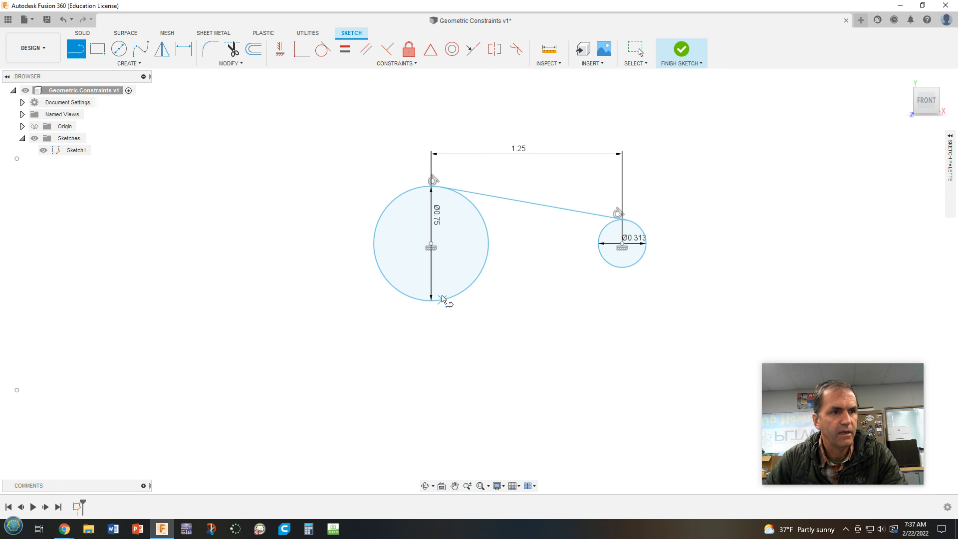
{"action": "left_click", "coordinate": [440, 302]}
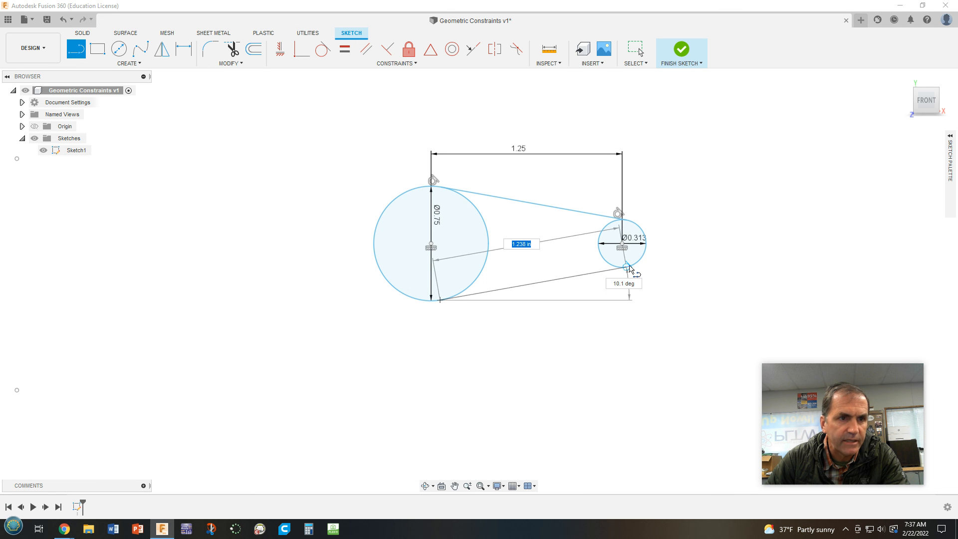
{"action": "left_click", "coordinate": [627, 268]}
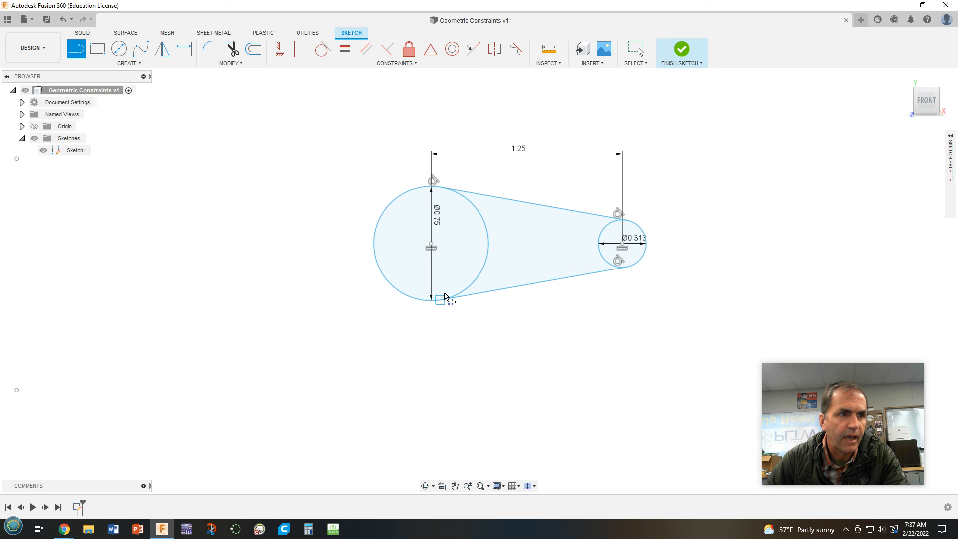
Step: Apply a Tangent constraint between the lower slanted line and the large circle
{"action": "left_click", "coordinate": [323, 50]}
{"action": "left_click", "coordinate": [477, 299]}
{"action": "left_click", "coordinate": [466, 293]}
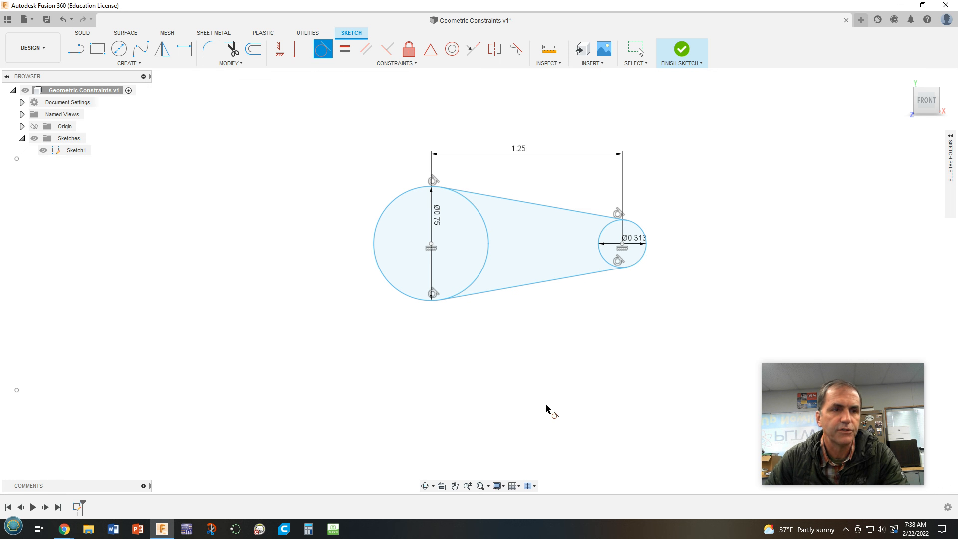
{"action": "key", "text": "Escape"}
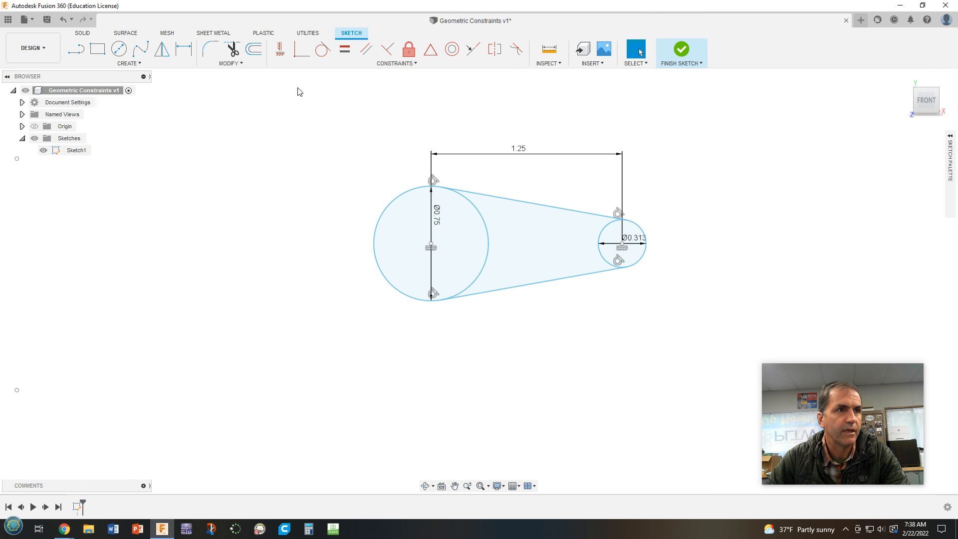
Step: Apply a Fix constraint to the large circle's center point
{"action": "left_click", "coordinate": [410, 53]}
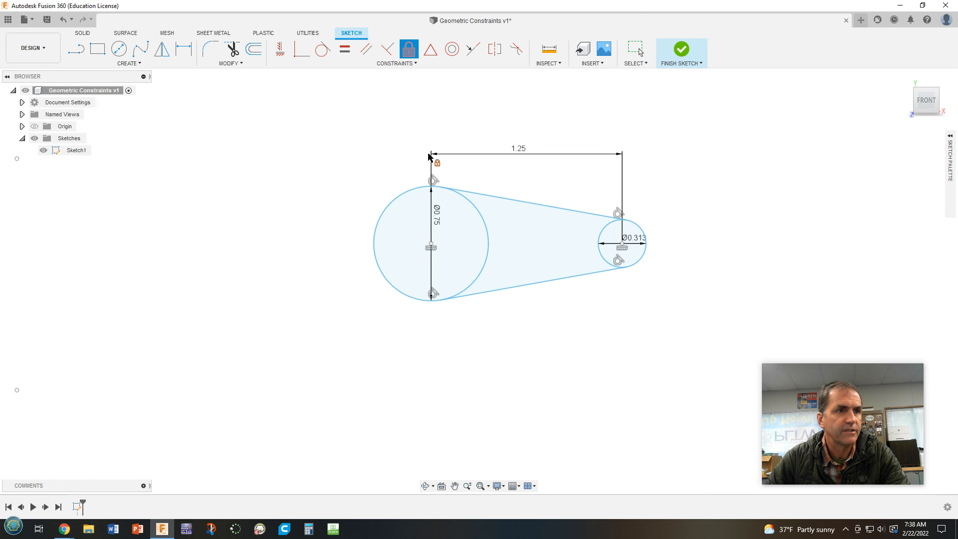
{"action": "left_click", "coordinate": [431, 245]}
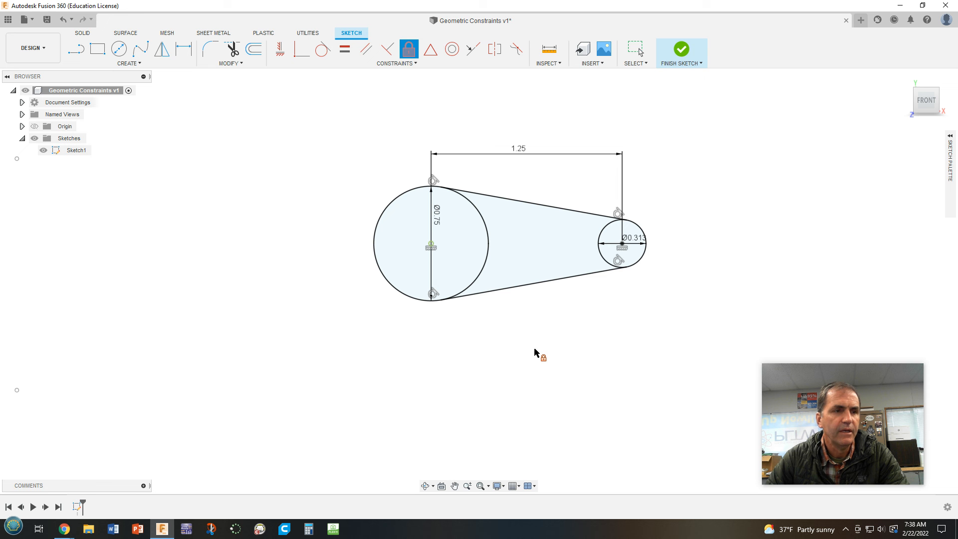
{"action": "key", "text": "Escape"}
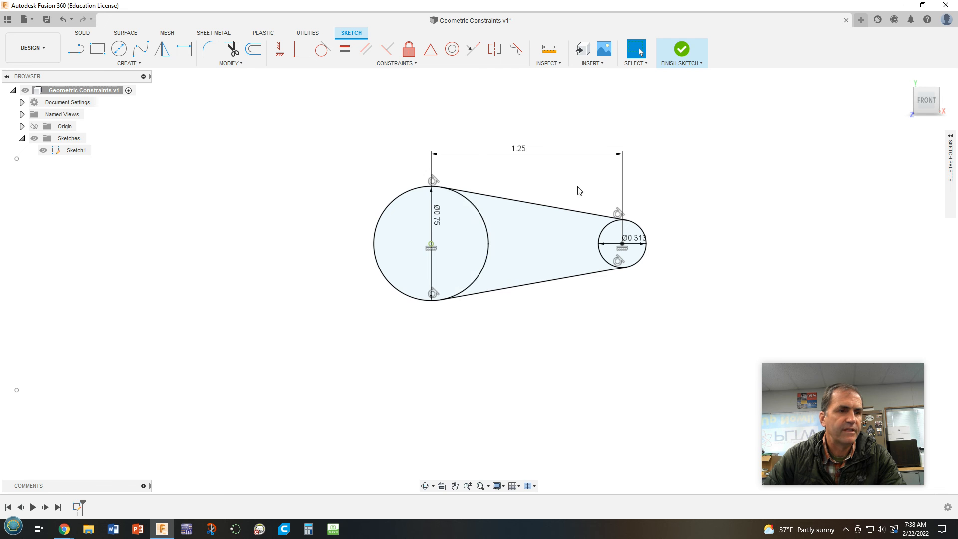
Step: Draw a 0.5 in diameter circle centered on the large circle's center point
{"action": "scroll", "coordinate": [507, 235], "scroll_direction": "down", "scroll_amount": 1}
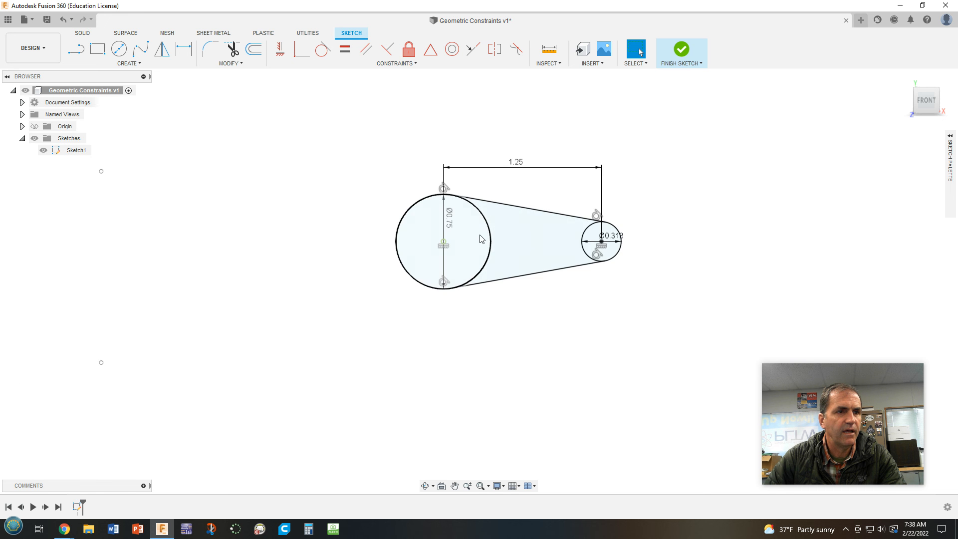
{"action": "scroll", "coordinate": [480, 237], "scroll_direction": "up", "scroll_amount": 2}
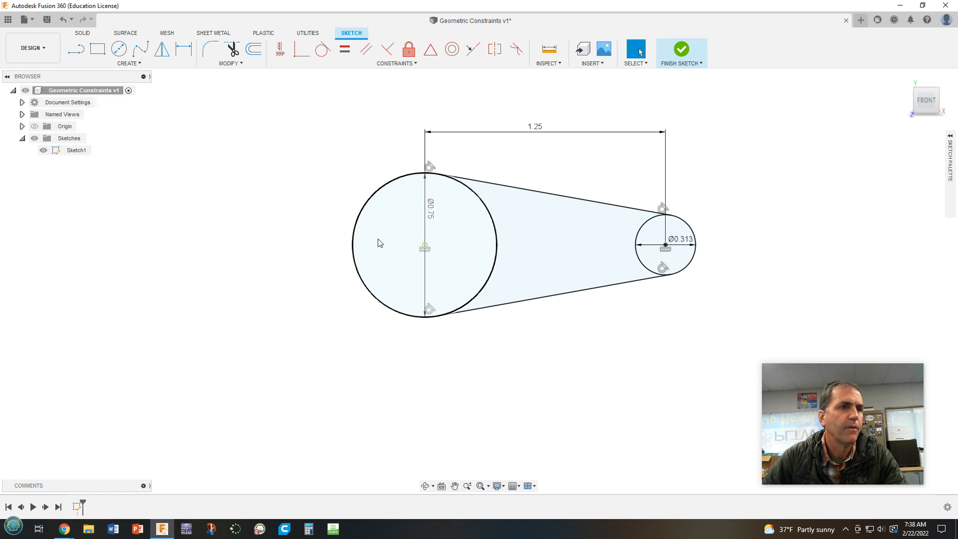
{"action": "scroll", "coordinate": [397, 243], "scroll_direction": "up", "scroll_amount": 1}
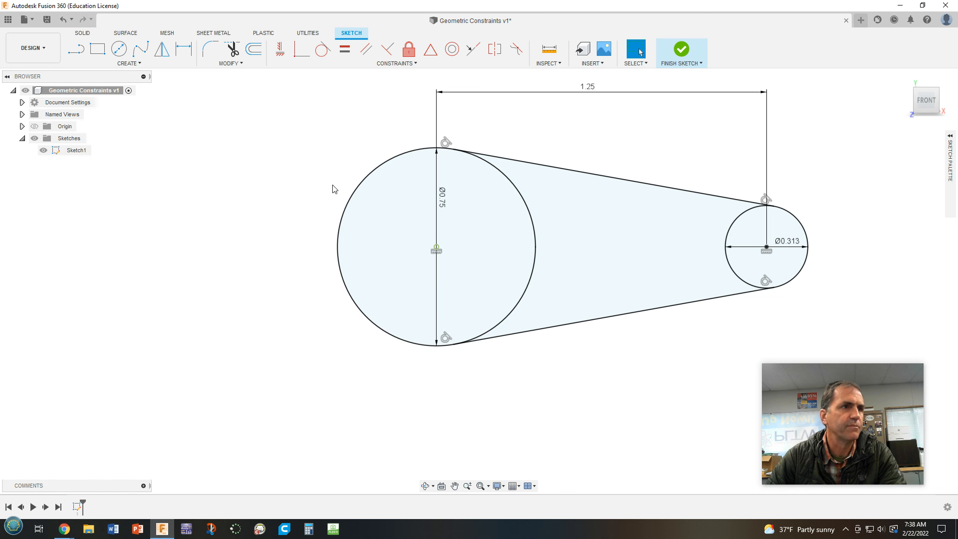
{"action": "left_click", "coordinate": [118, 48]}
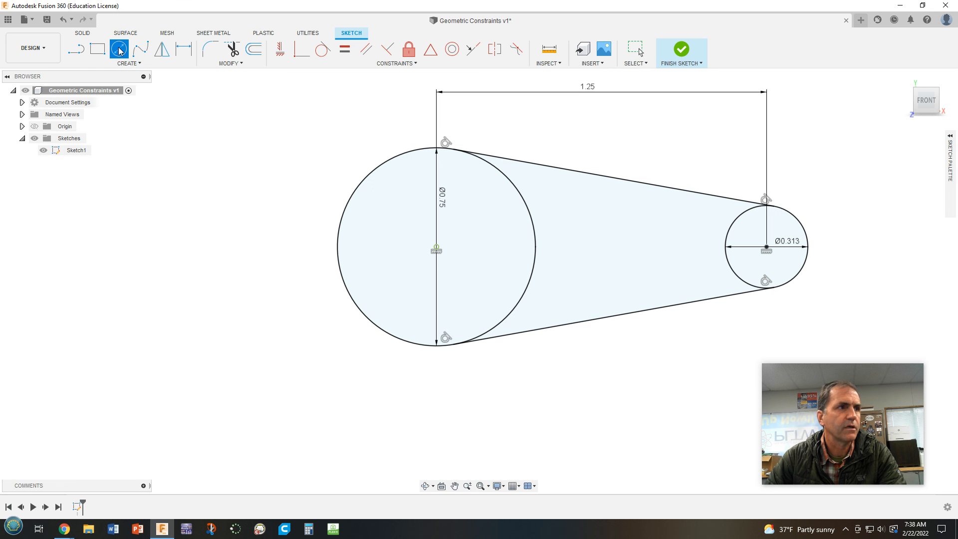
{"action": "left_click", "coordinate": [436, 248]}
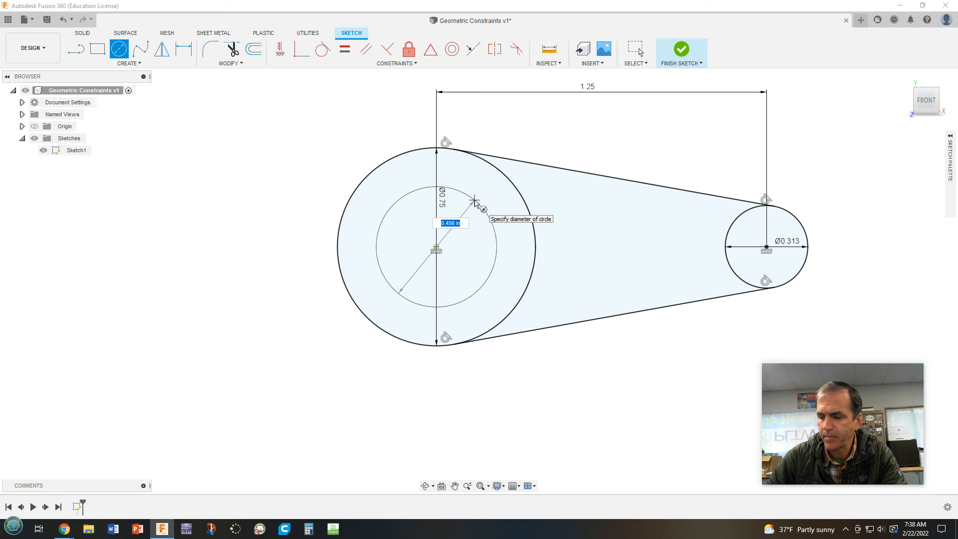
{"action": "type", "text": ".5"}
{"action": "key", "text": "Return"}
{"action": "key", "text": "Escape"}
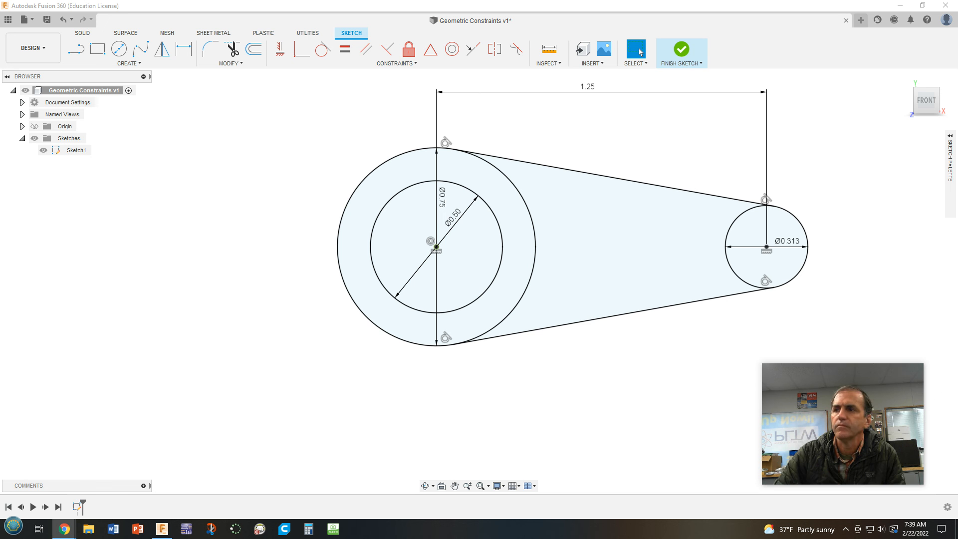
Step: Set the inner circle's diameter to 5/16+.02 in
{"action": "double_click", "coordinate": [453, 218]}
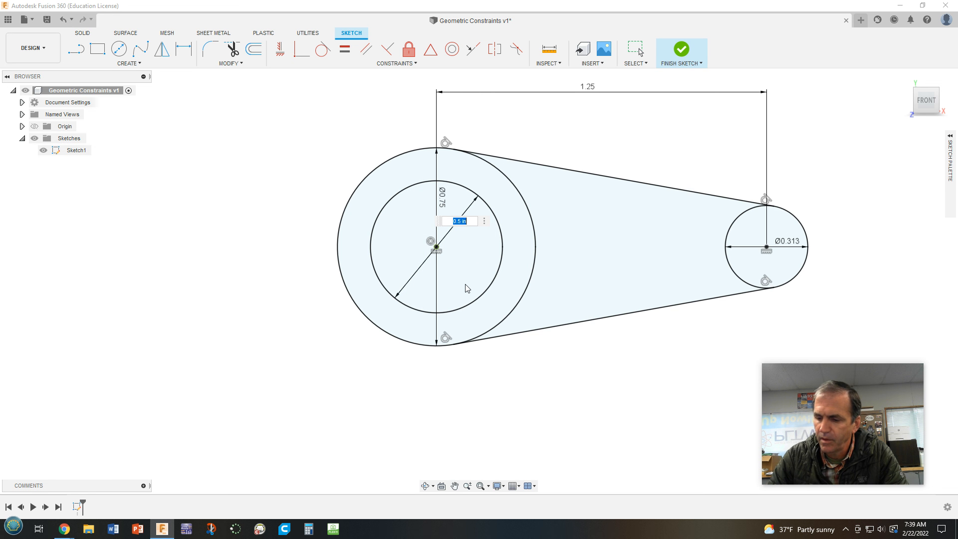
{"action": "type", "text": "5/16+.02"}
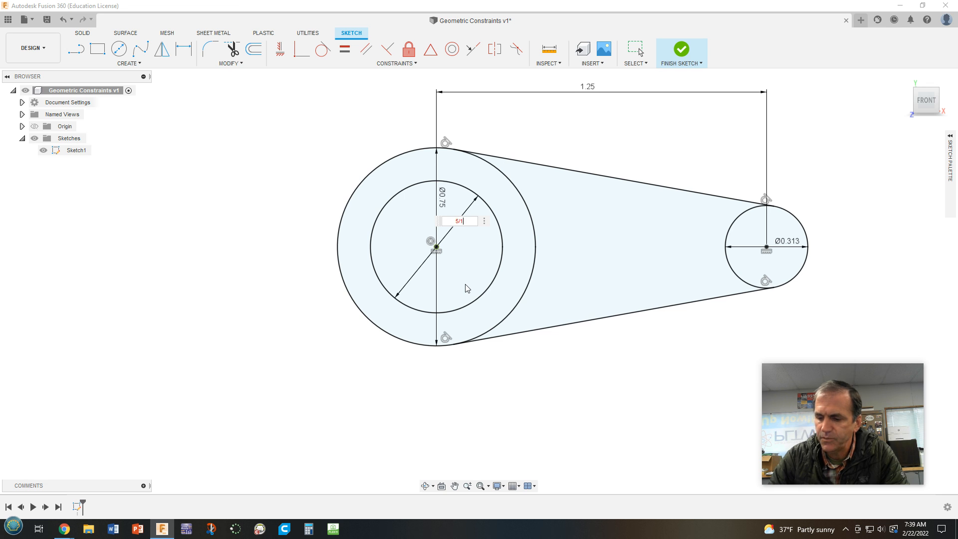
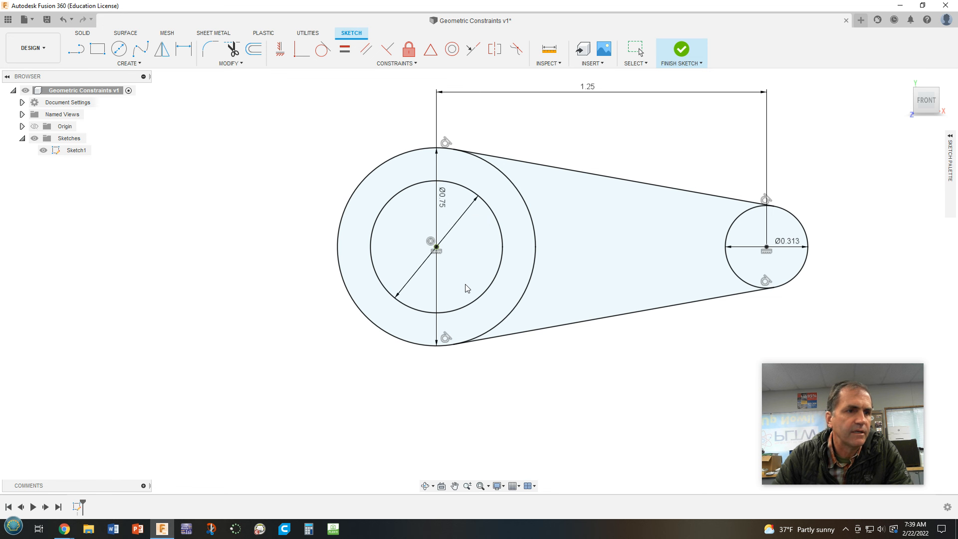
{"action": "key", "text": "Return"}
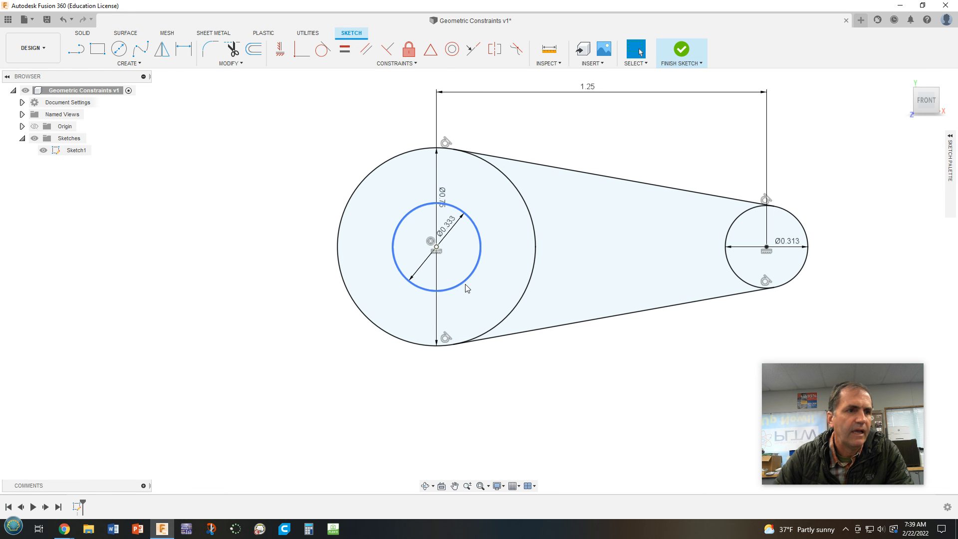
Step: Draw another circle on the large circle's center point with a diameter of 5/16-.02 in
{"action": "scroll", "coordinate": [424, 242], "scroll_direction": "up", "scroll_amount": 3}
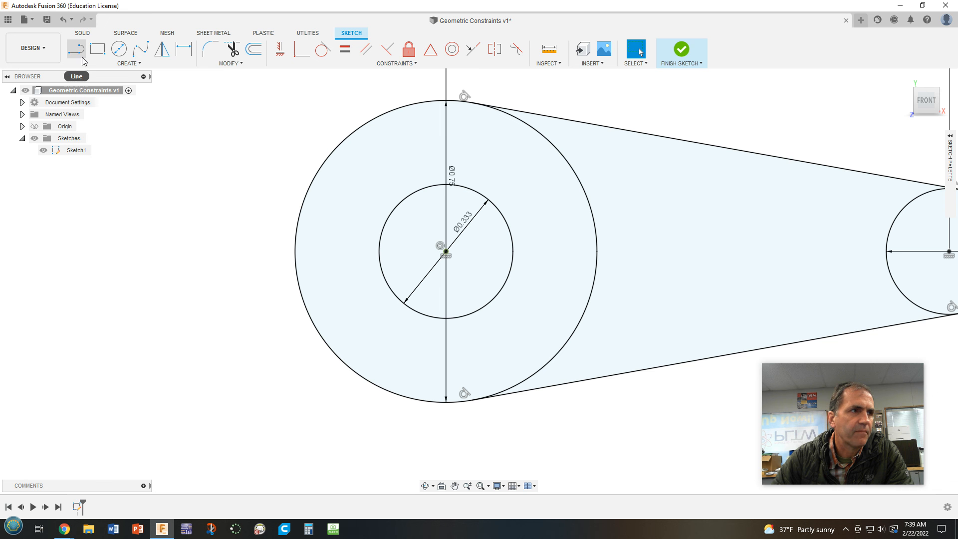
{"action": "left_click", "coordinate": [119, 49]}
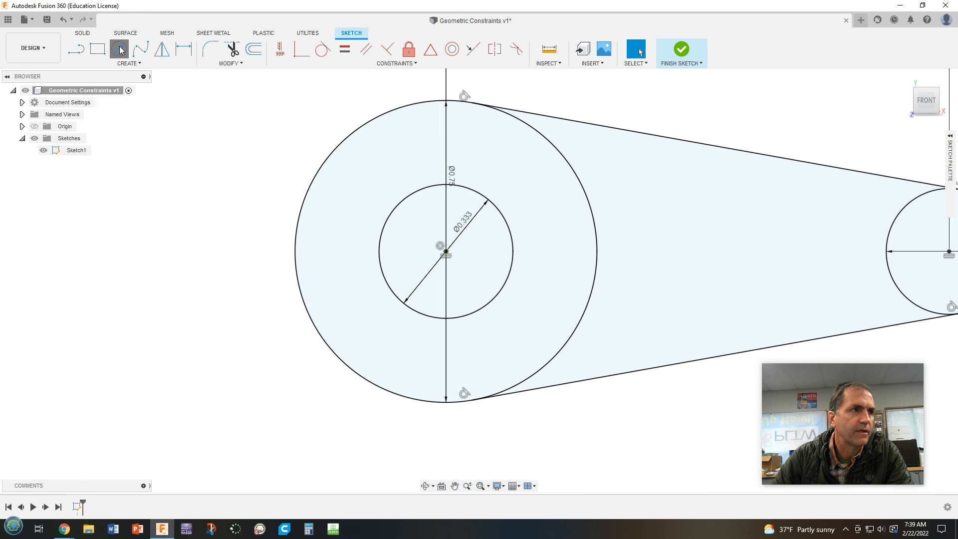
{"action": "left_click", "coordinate": [445, 253]}
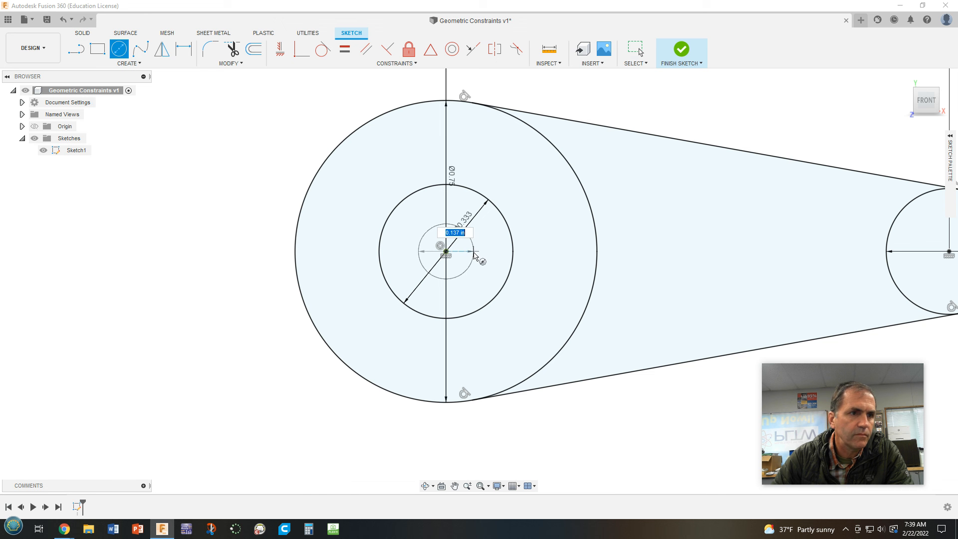
{"action": "type", "text": "5"}
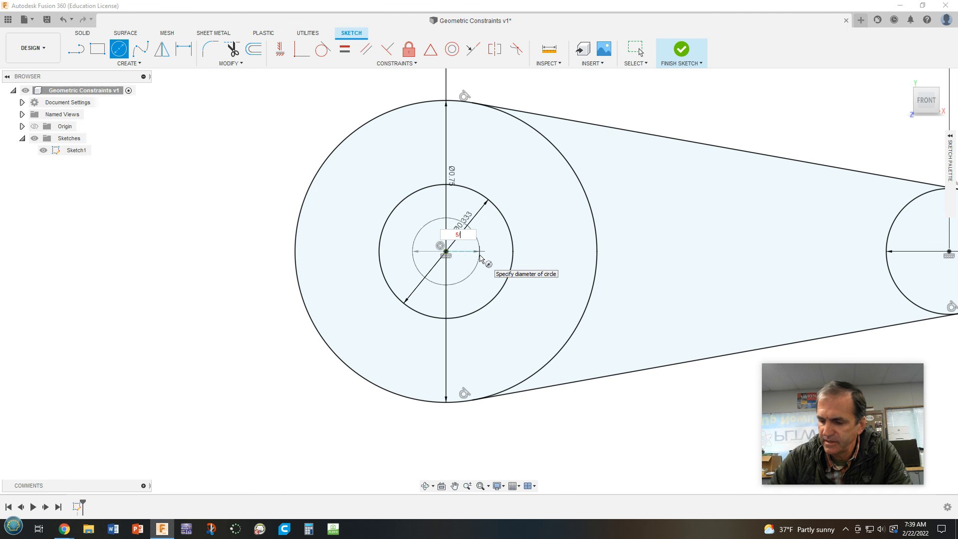
{"action": "type", "text": "/16"}
{"action": "key", "text": "Tab"}
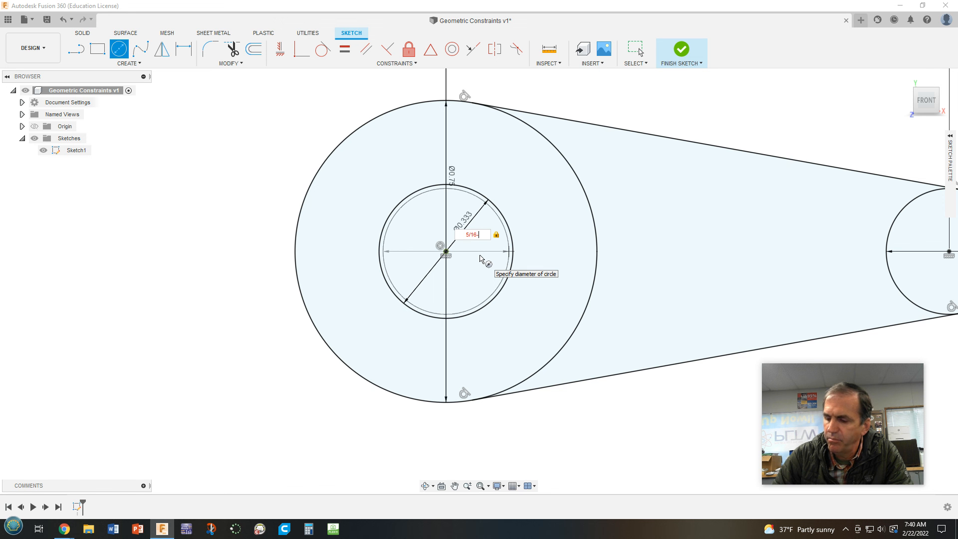
{"action": "type", "text": "-.02"}
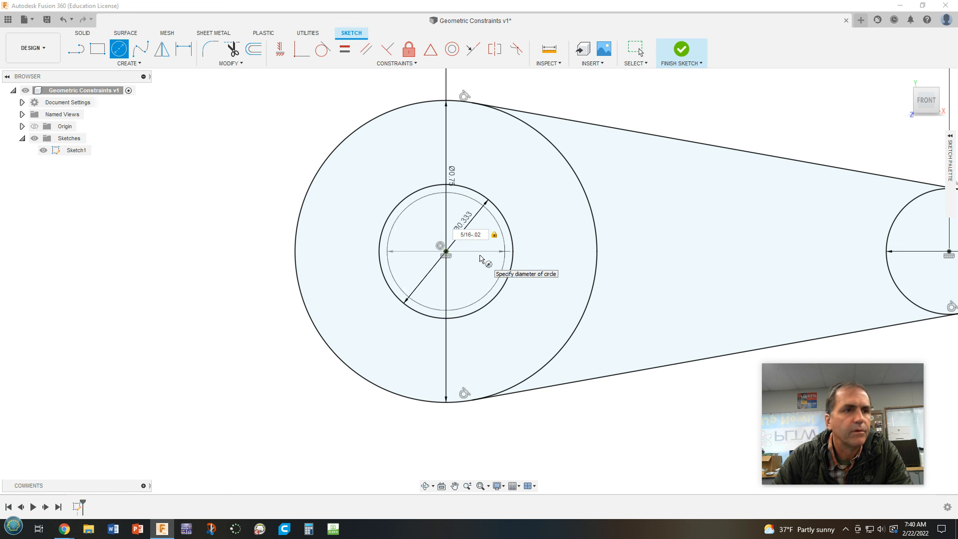
{"action": "key", "text": "Return"}
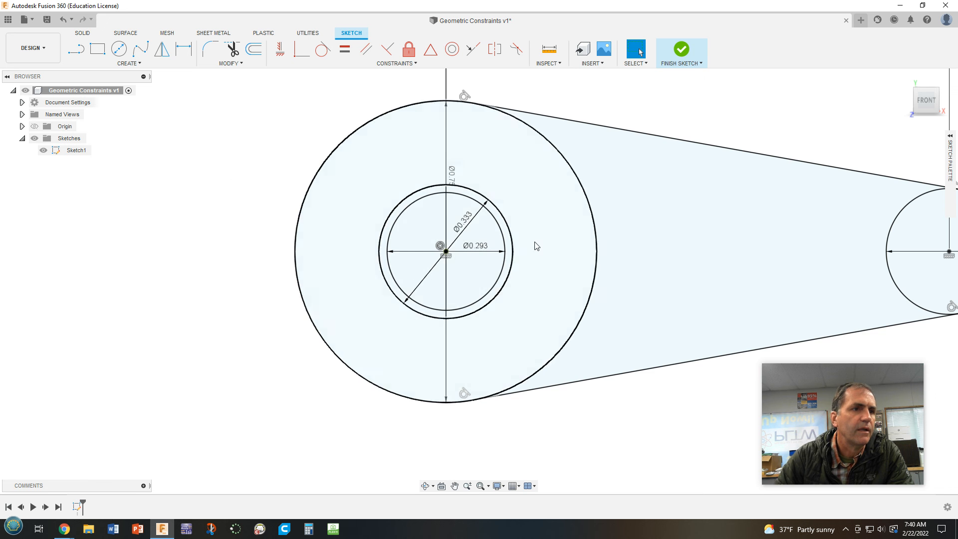
Step: Convert the two small concentric circles inside the large circle to construction geometry
{"action": "scroll", "coordinate": [484, 242], "scroll_direction": "up", "scroll_amount": 2}
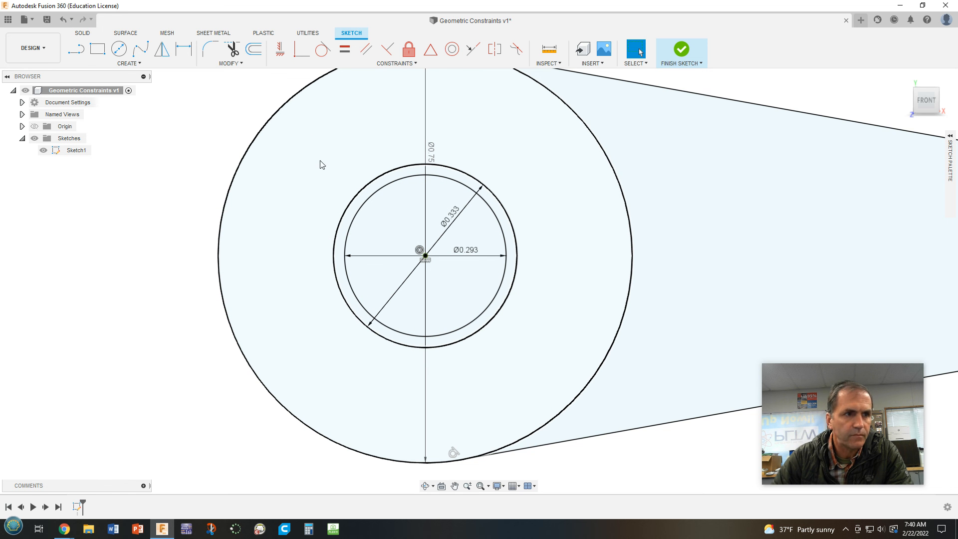
{"action": "left_click_drag", "start_coordinate": [305, 143], "coordinate": [553, 382]}
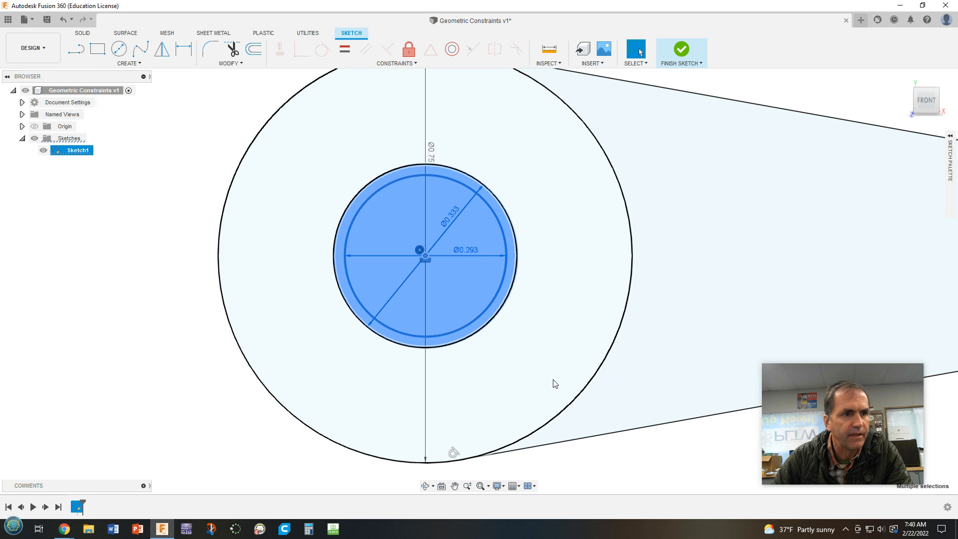
{"action": "right_click", "coordinate": [501, 319]}
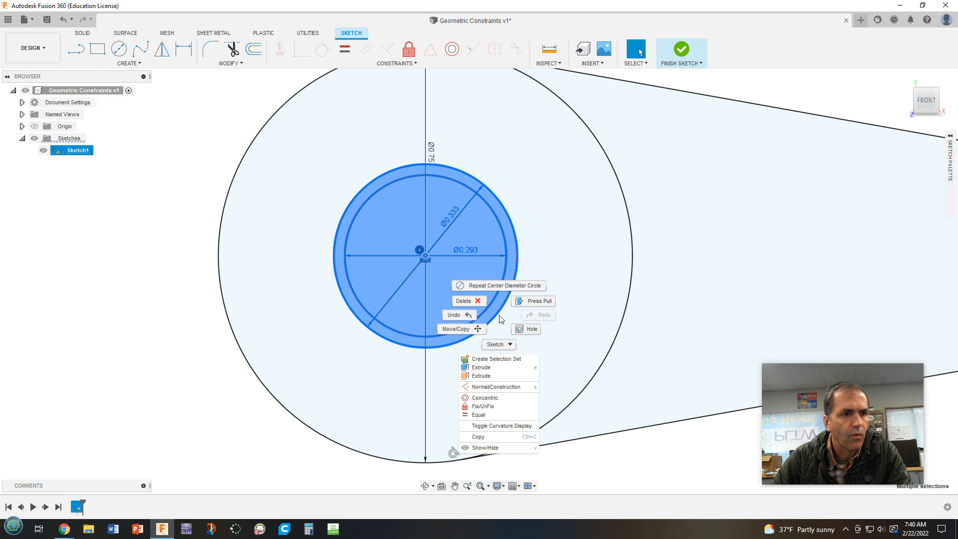
{"action": "left_click", "coordinate": [506, 387]}
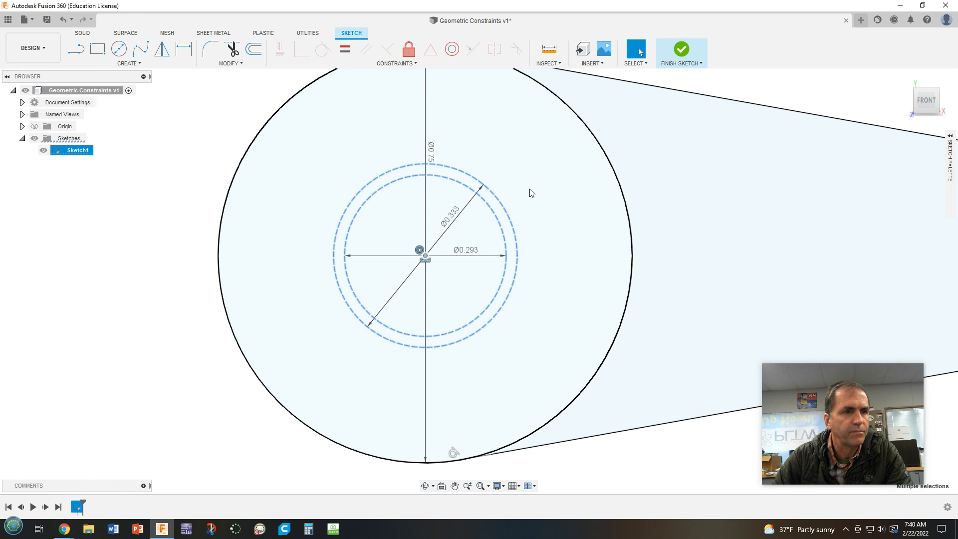
Step: Draw a V of two perpendicular lines from the outer construction circle down to the inner one and back, near the vertical centerline
{"action": "scroll", "coordinate": [517, 180], "scroll_direction": "up", "scroll_amount": 4}
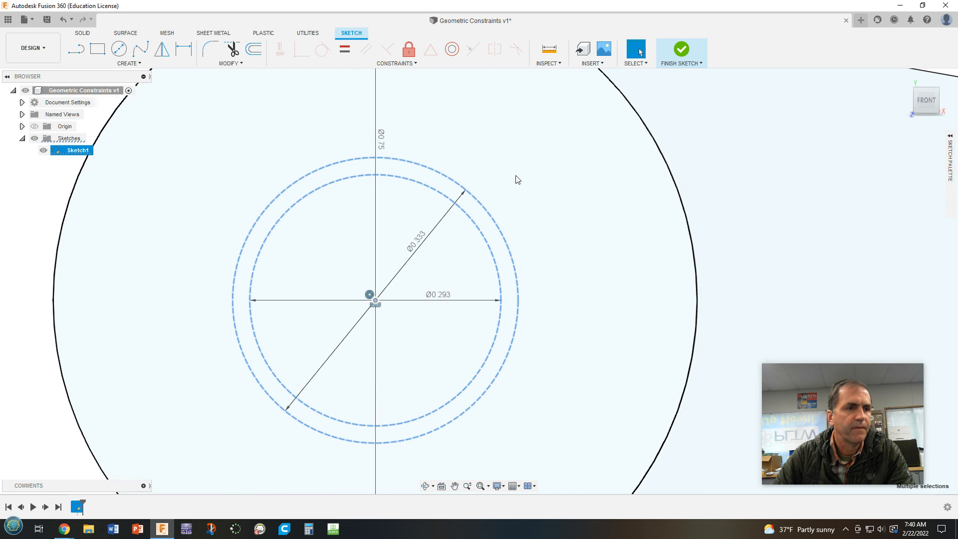
{"action": "scroll", "coordinate": [507, 178], "scroll_direction": "up", "scroll_amount": 1}
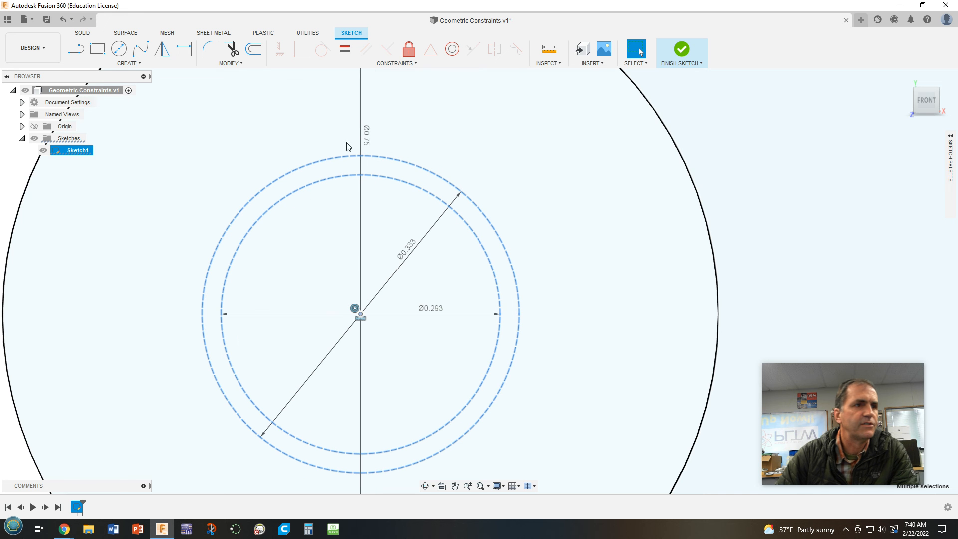
{"action": "scroll", "coordinate": [355, 150], "scroll_direction": "up", "scroll_amount": 1}
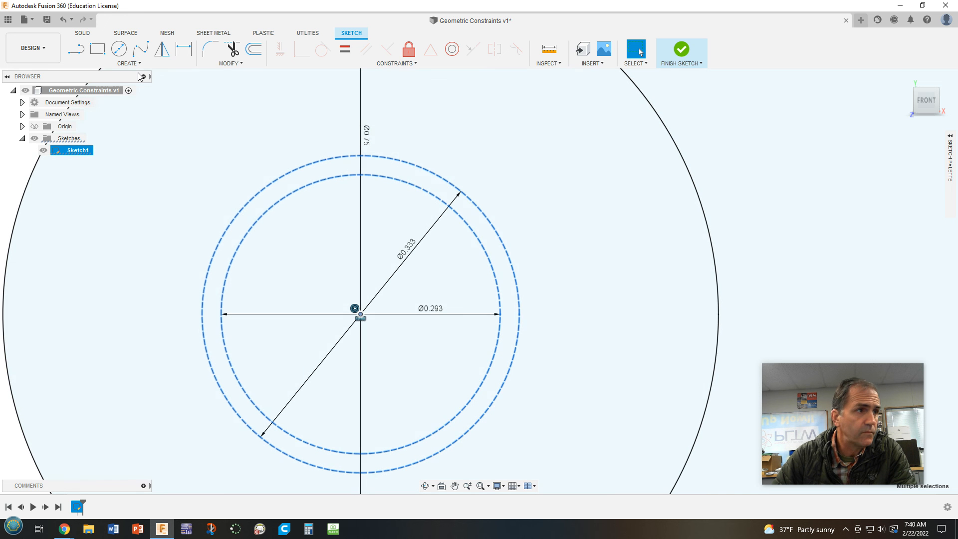
{"action": "left_click", "coordinate": [75, 49]}
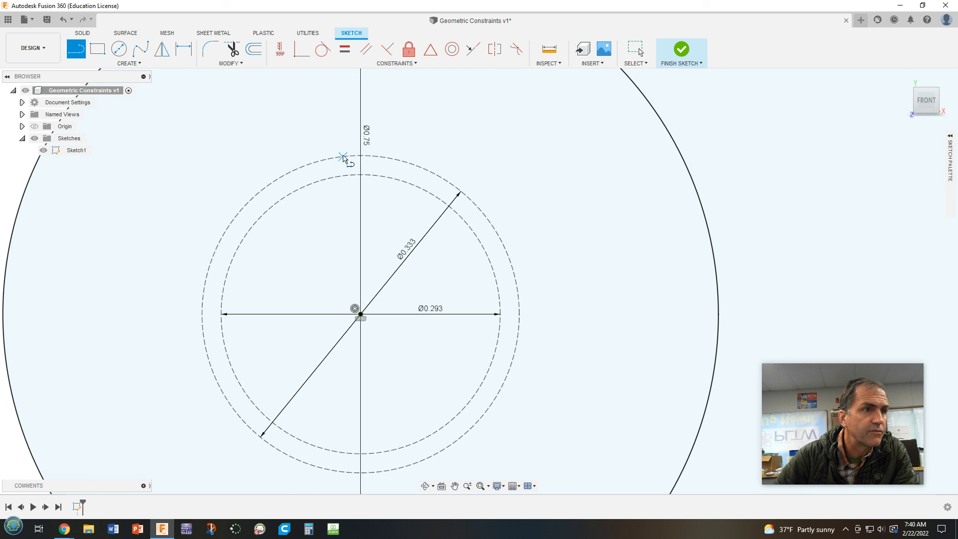
{"action": "left_click", "coordinate": [344, 158]}
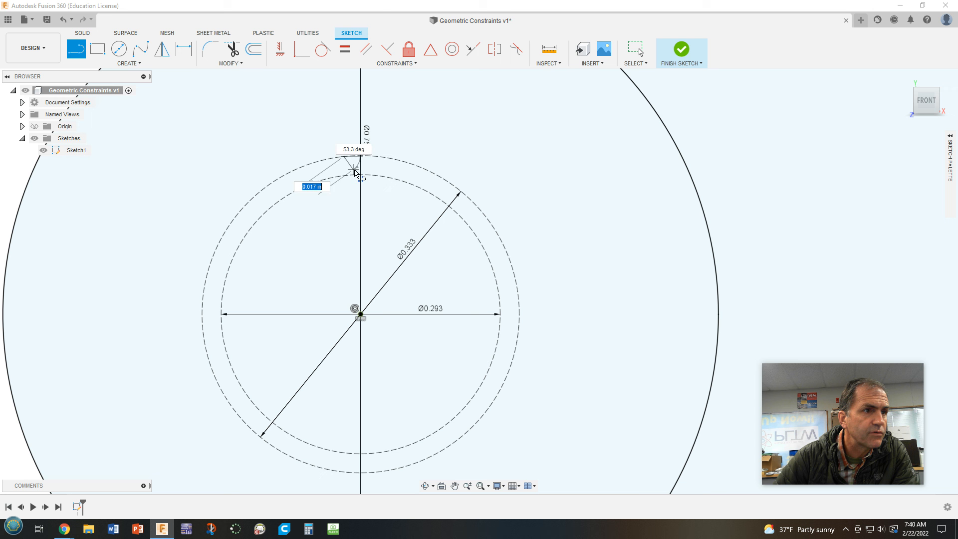
{"action": "left_click", "coordinate": [361, 174]}
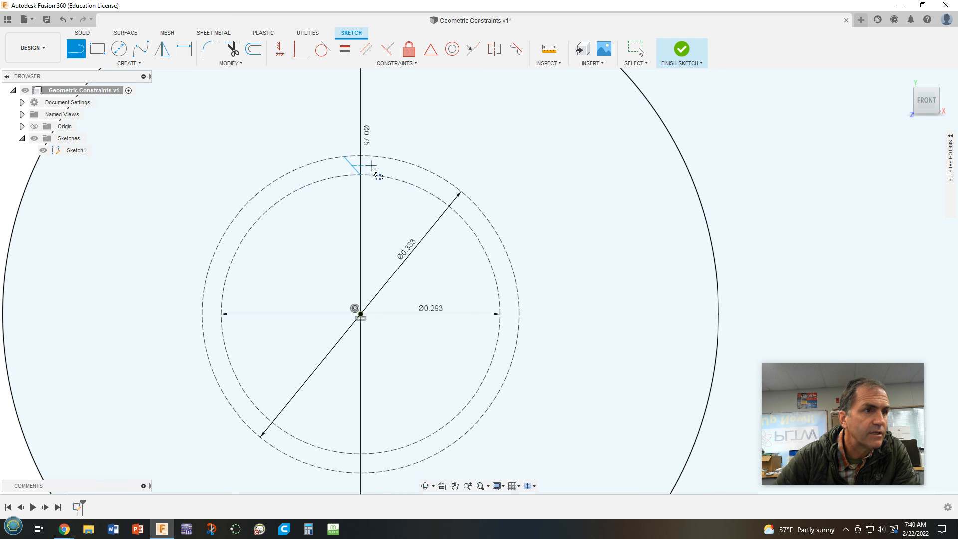
{"action": "left_click", "coordinate": [360, 175]}
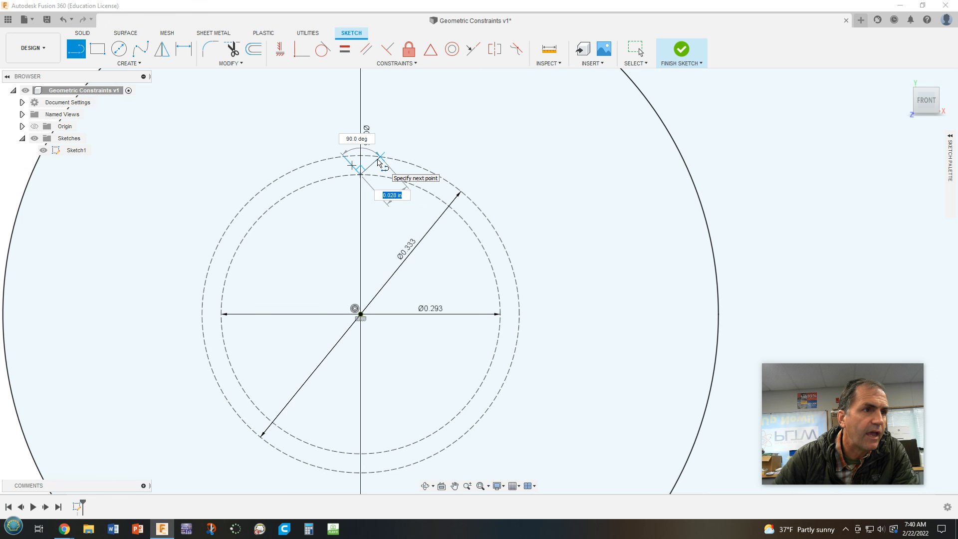
{"action": "left_click", "coordinate": [379, 158]}
{"action": "key", "text": "Escape"}
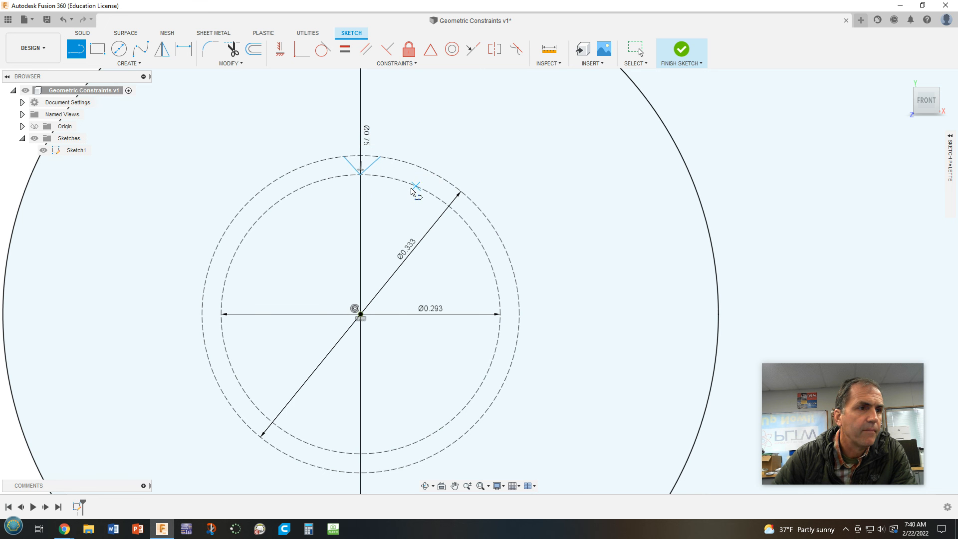
Step: Shift the V's lower vertex slightly along the inner construction circle to test its freedom
{"action": "scroll", "coordinate": [348, 193], "scroll_direction": "up", "scroll_amount": 2}
{"action": "scroll", "coordinate": [348, 193], "scroll_direction": "up", "scroll_amount": 3}
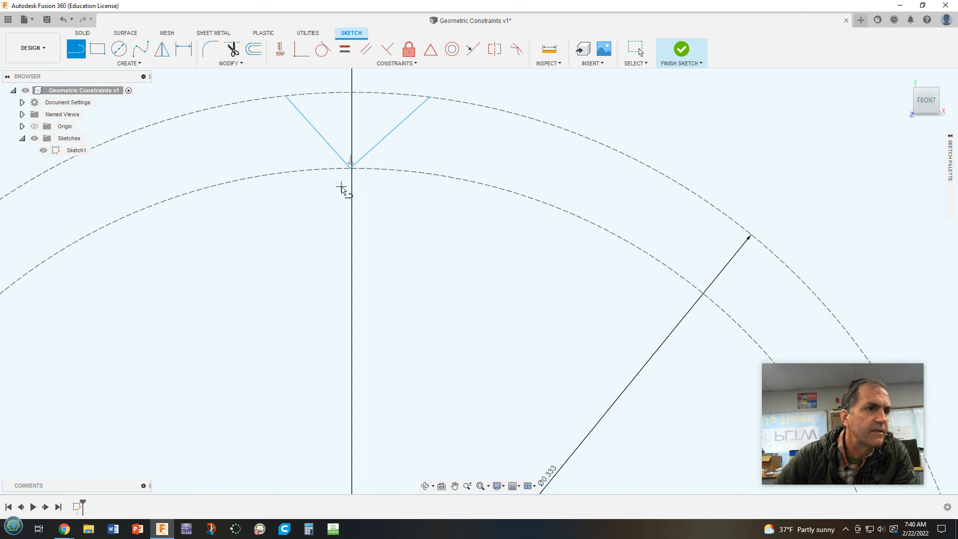
{"action": "key", "text": "Escape"}
{"action": "mouse_move", "coordinate": [351, 166]}
{"action": "left_mouse_down"}
{"action": "mouse_move", "coordinate": [292, 172]}
{"action": "mouse_move", "coordinate": [469, 190]}
{"action": "mouse_move", "coordinate": [374, 184]}
{"action": "left_mouse_up"}
Step: Apply a Horizontal/Vertical constraint aligning the V's lower vertex with the circles' center point
{"action": "scroll", "coordinate": [427, 254], "scroll_direction": "down", "scroll_amount": 2}
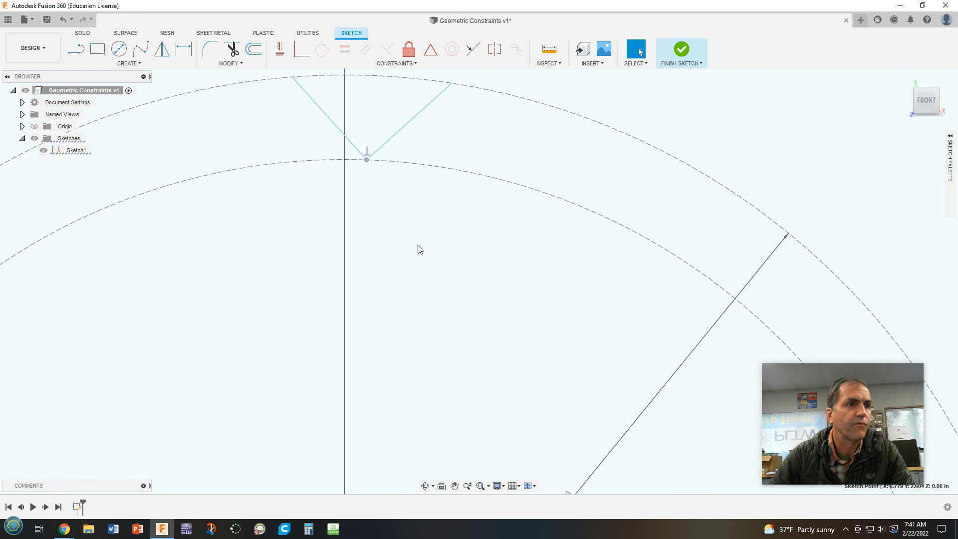
{"action": "scroll", "coordinate": [427, 256], "scroll_direction": "down", "scroll_amount": 2}
{"action": "middle_click_drag", "start_coordinate": [487, 331], "coordinate": [513, 247]}
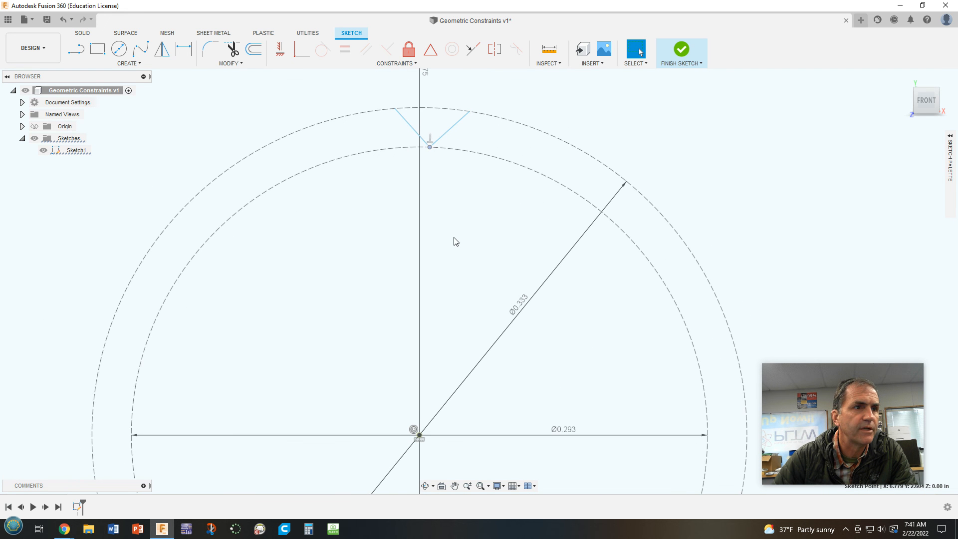
{"action": "left_click", "coordinate": [280, 49]}
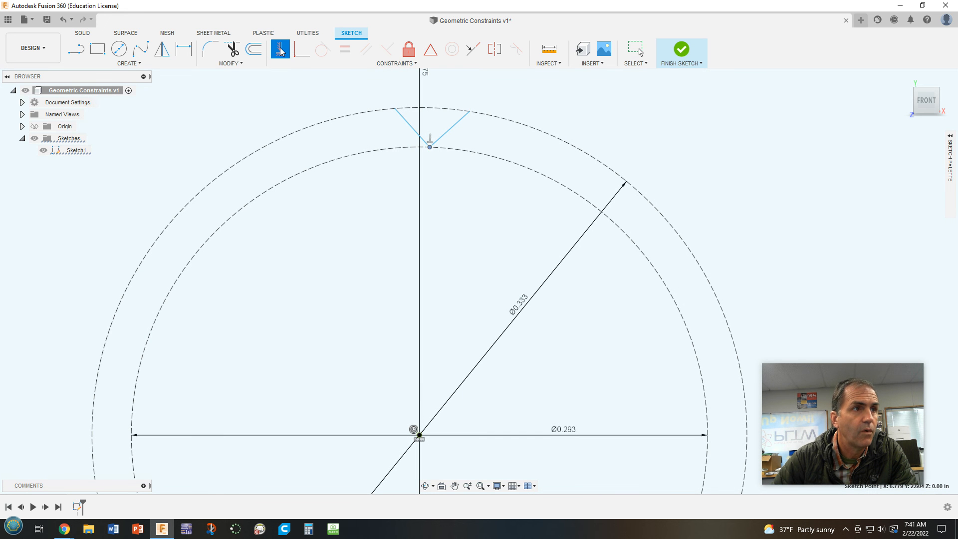
{"action": "left_click", "coordinate": [429, 148]}
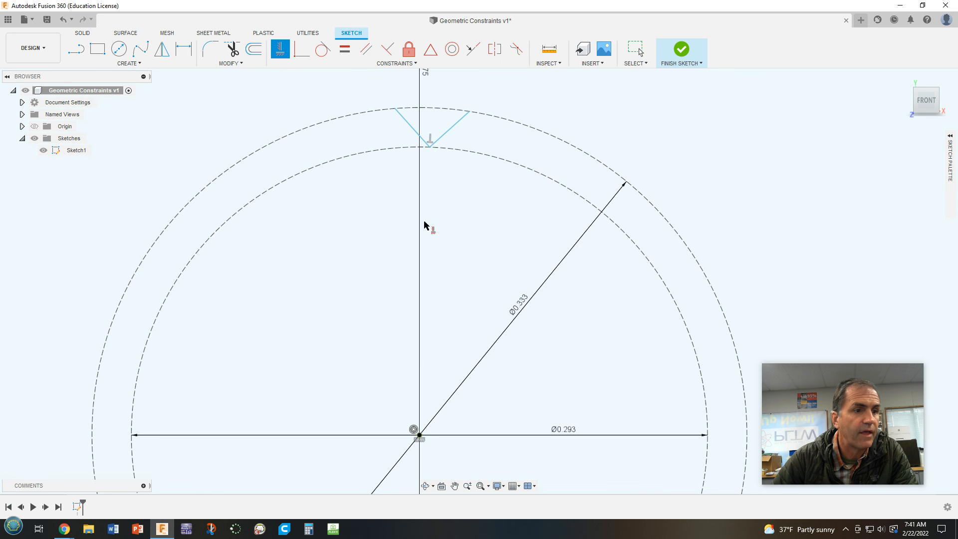
{"action": "left_click", "coordinate": [418, 435]}
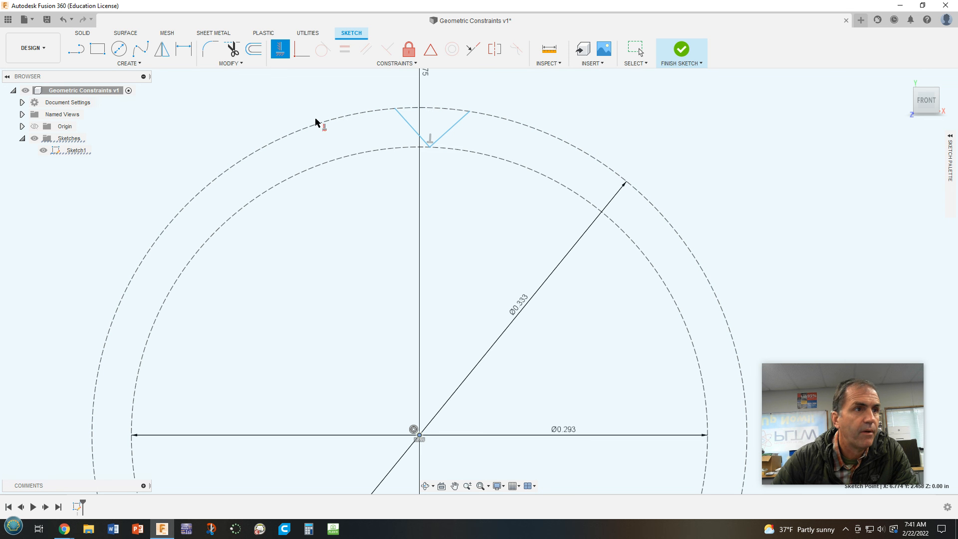
{"action": "left_click", "coordinate": [430, 148]}
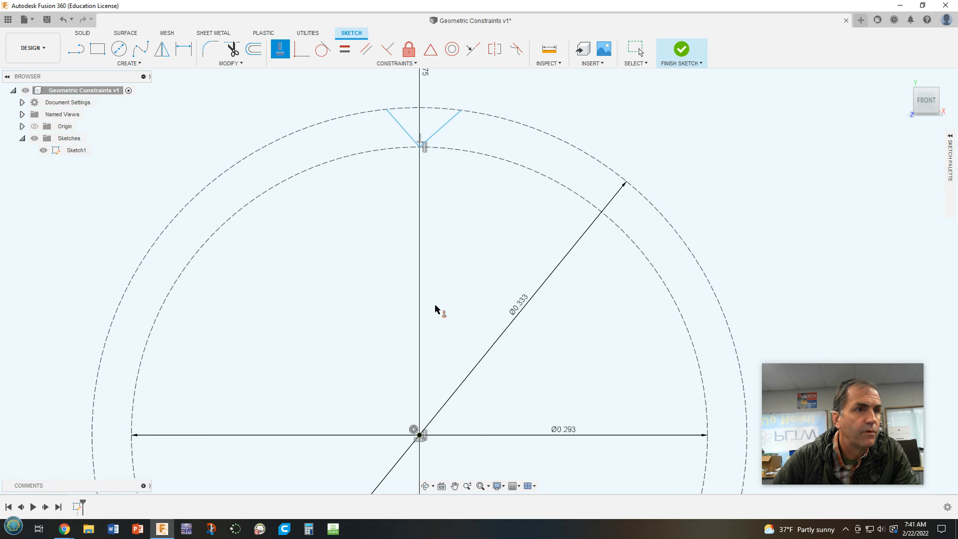
{"action": "key", "text": "Escape"}
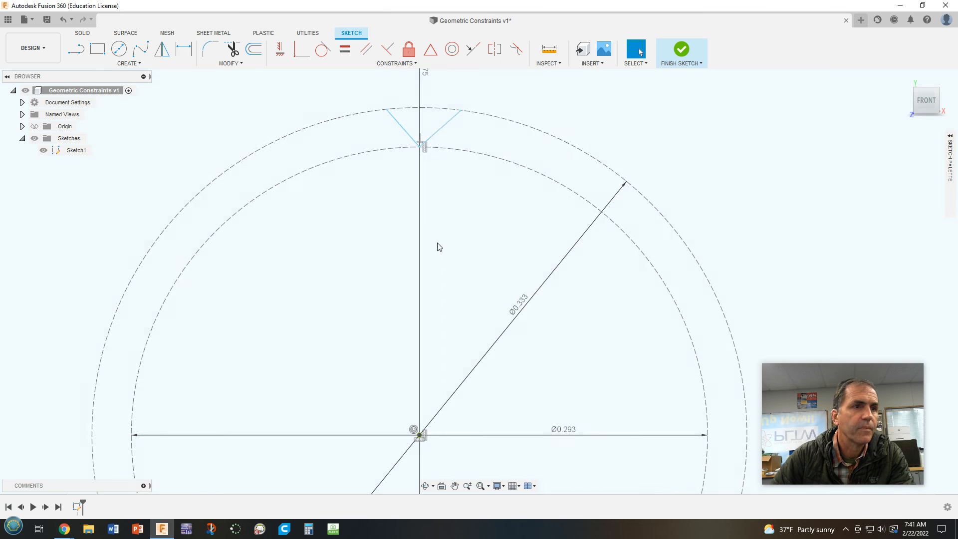
Step: Test the V's remaining movement at its upper endpoint and apply an Equal constraint to its two lines
{"action": "left_click_drag", "start_coordinate": [461, 112], "coordinate": [459, 132]}
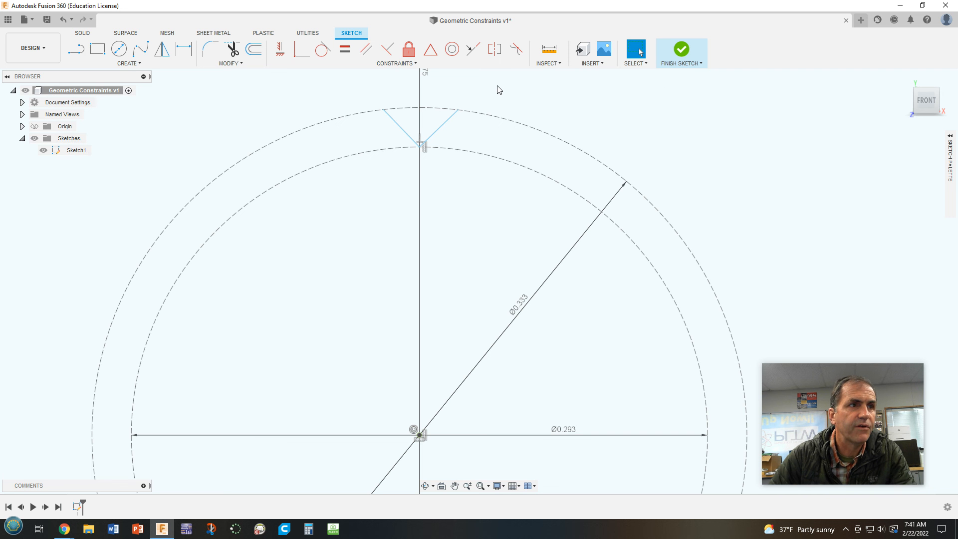
{"action": "left_click", "coordinate": [345, 51]}
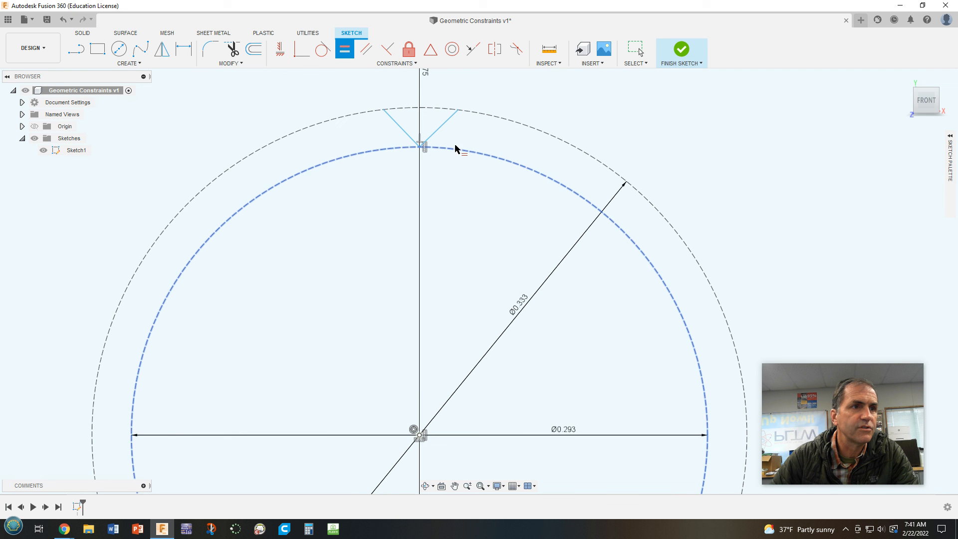
{"action": "left_click", "coordinate": [442, 124]}
{"action": "left_click", "coordinate": [399, 125]}
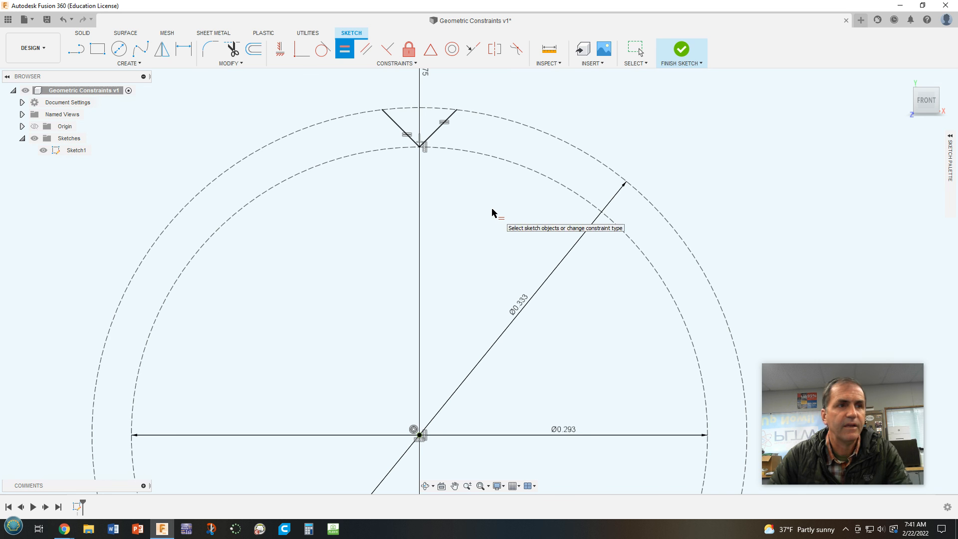
{"action": "key", "text": "Escape"}
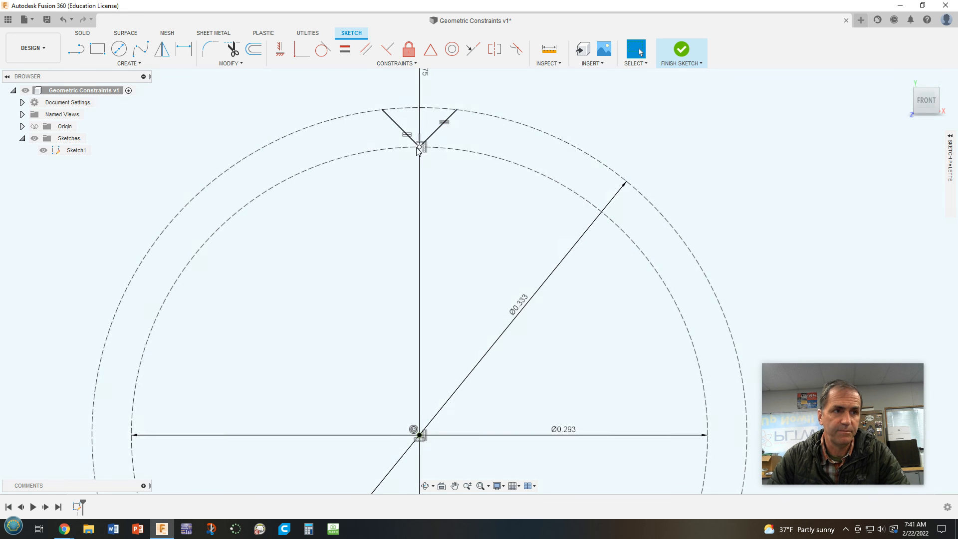
Step: Set up a circular sketch pattern of the V's two lines around the circles' center point
{"action": "scroll", "coordinate": [441, 243], "scroll_direction": "down", "scroll_amount": 2}
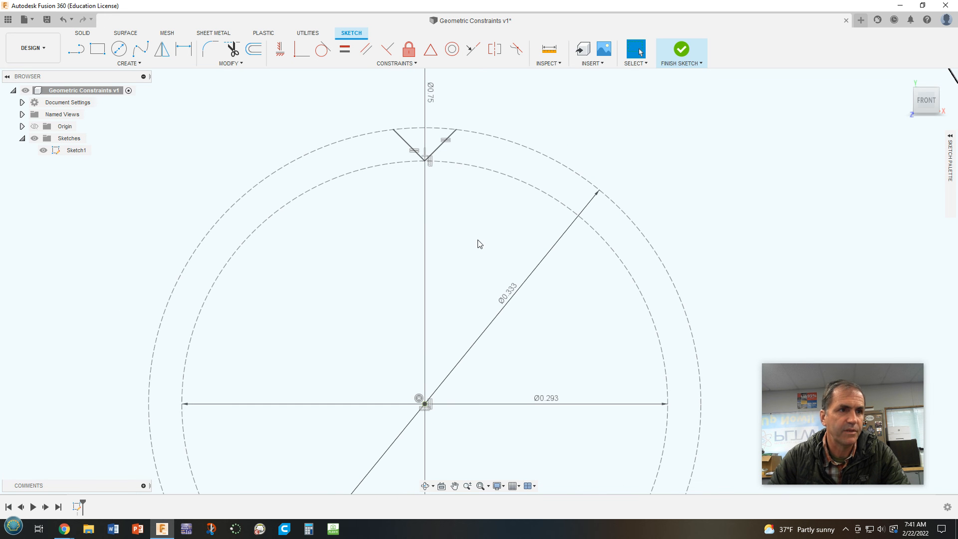
{"action": "scroll", "coordinate": [487, 243], "scroll_direction": "down", "scroll_amount": 1}
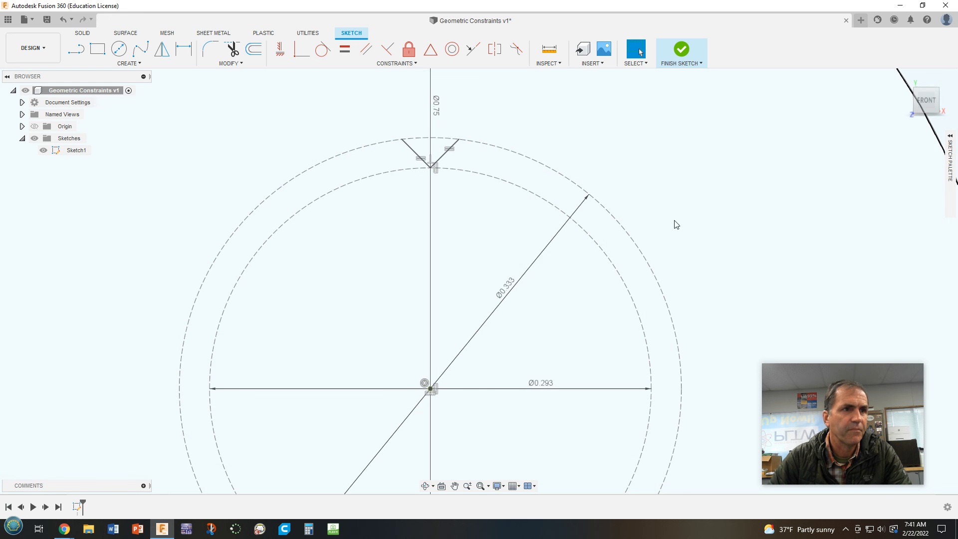
{"action": "mouse_move", "coordinate": [703, 220]}
{"action": "middle_mouse_down"}
{"action": "mouse_move", "coordinate": [738, 175]}
{"action": "mouse_move", "coordinate": [751, 182]}
{"action": "middle_mouse_up"}
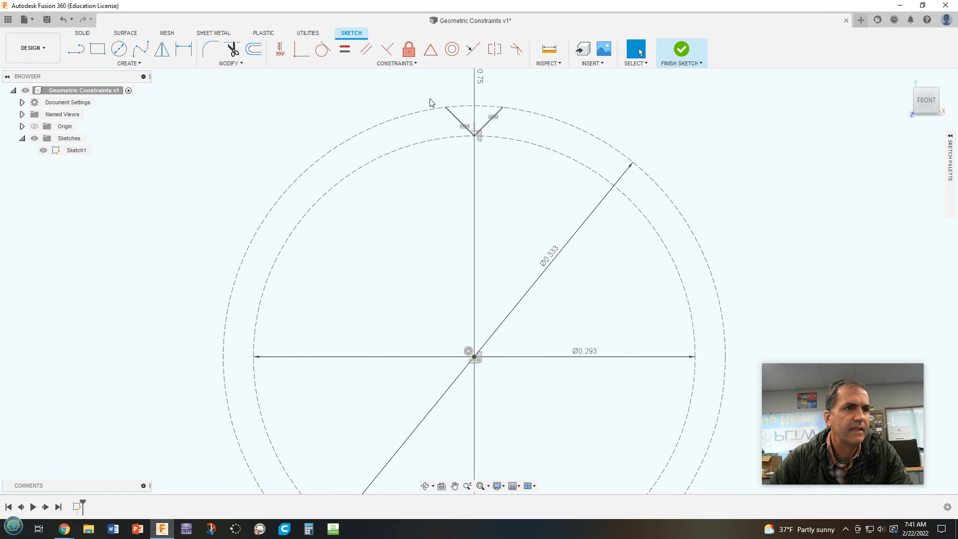
{"action": "left_click_drag", "start_coordinate": [422, 95], "coordinate": [527, 167]}
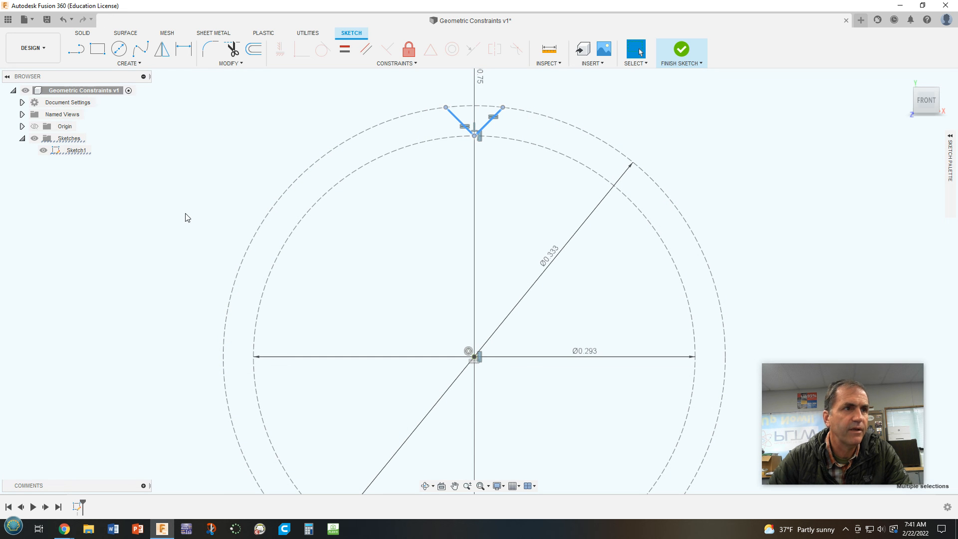
{"action": "left_click", "coordinate": [139, 64]}
{"action": "left_click", "coordinate": [115, 208]}
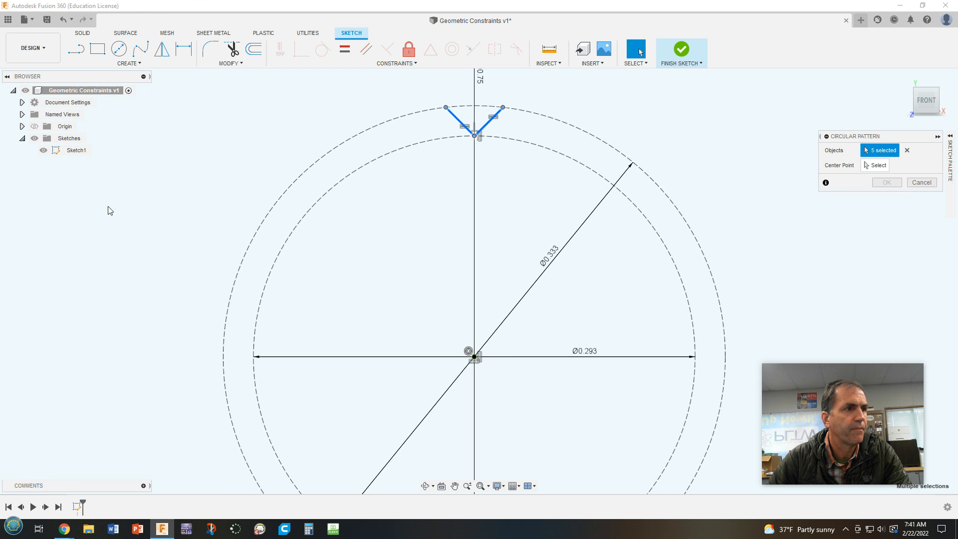
{"action": "left_click", "coordinate": [864, 162]}
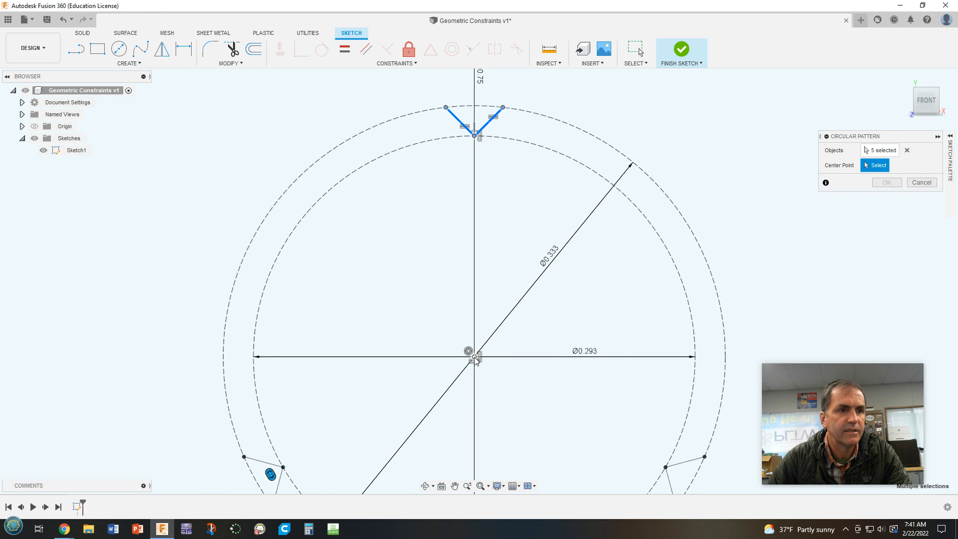
{"action": "left_click", "coordinate": [474, 357]}
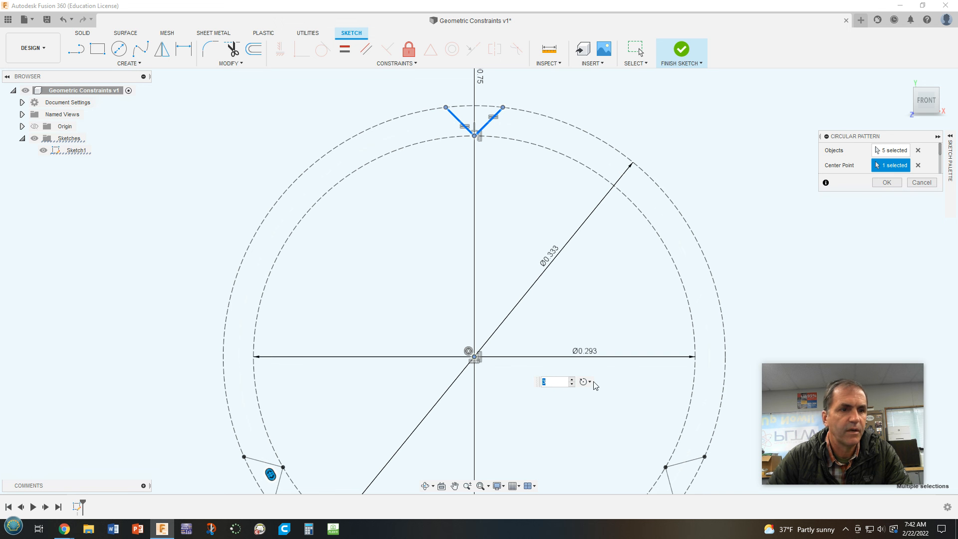
Step: Set the circular pattern's quantity to 12 and create the ring of V-shaped teeth
{"action": "left_click", "coordinate": [571, 379]}
{"action": "left_click", "coordinate": [571, 379]}
{"action": "left_click", "coordinate": [571, 379]}
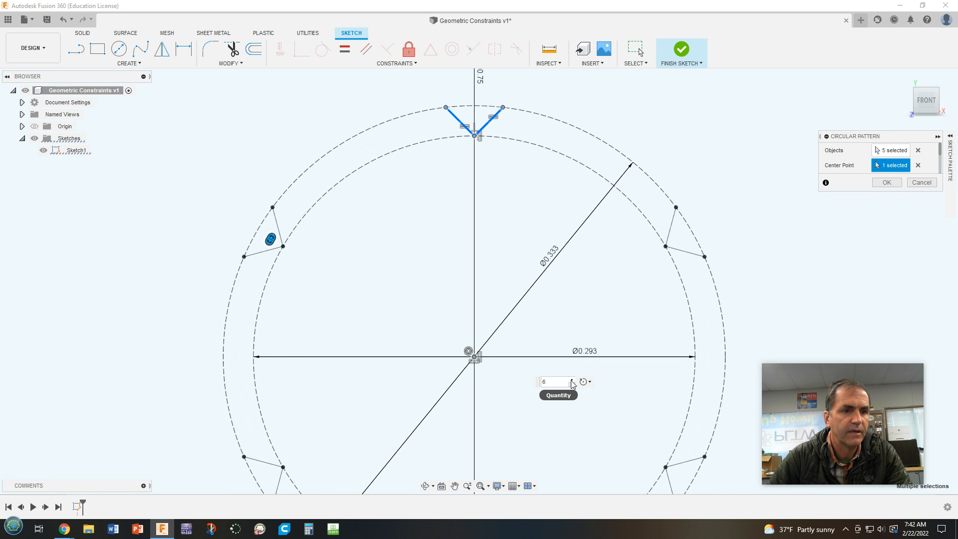
{"action": "left_click", "coordinate": [571, 379]}
{"action": "left_click", "coordinate": [571, 379]}
{"action": "left_click", "coordinate": [571, 379]}
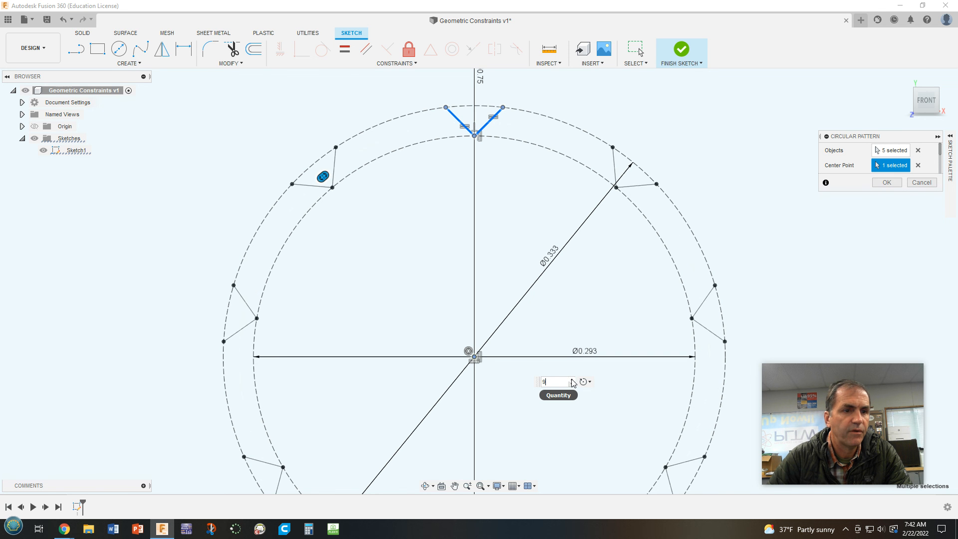
{"action": "left_click", "coordinate": [571, 379]}
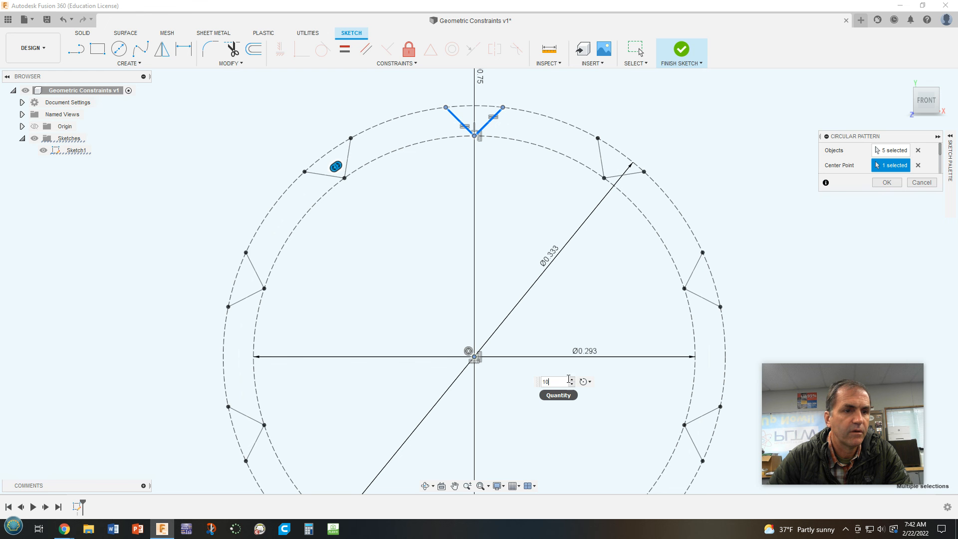
{"action": "left_click_drag", "start_coordinate": [564, 381], "coordinate": [516, 400]}
{"action": "type", "text": "1"}
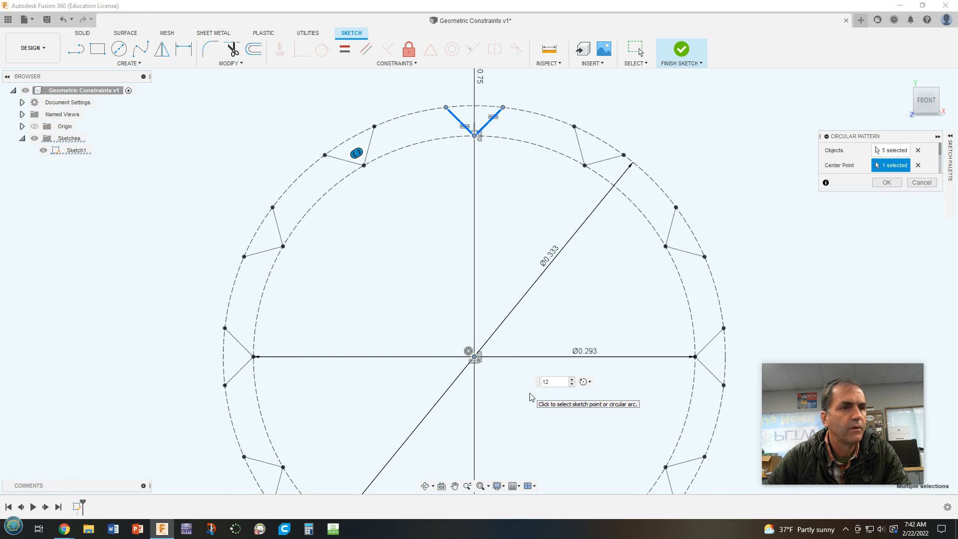
{"action": "scroll", "coordinate": [526, 372], "scroll_direction": "down", "scroll_amount": 5}
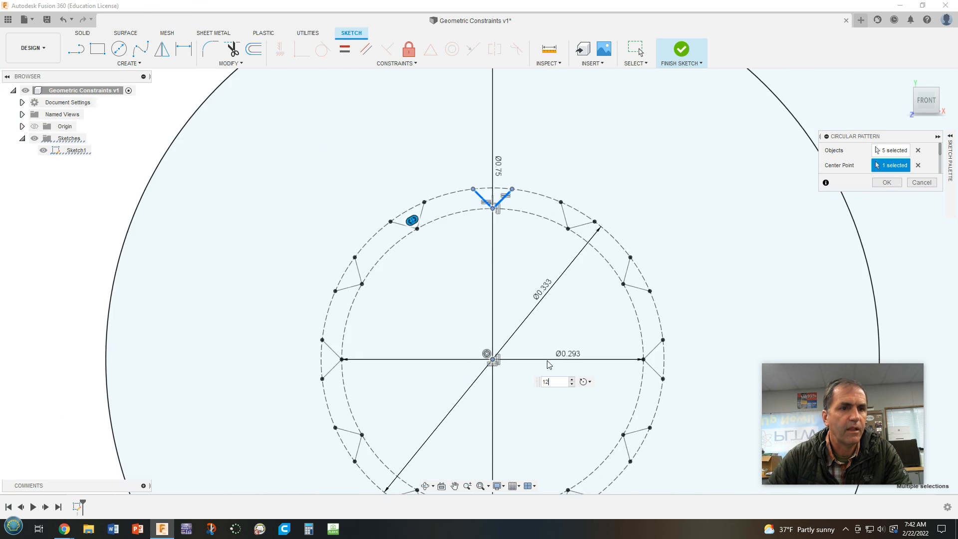
{"action": "scroll", "coordinate": [647, 419], "scroll_direction": "up", "scroll_amount": 2}
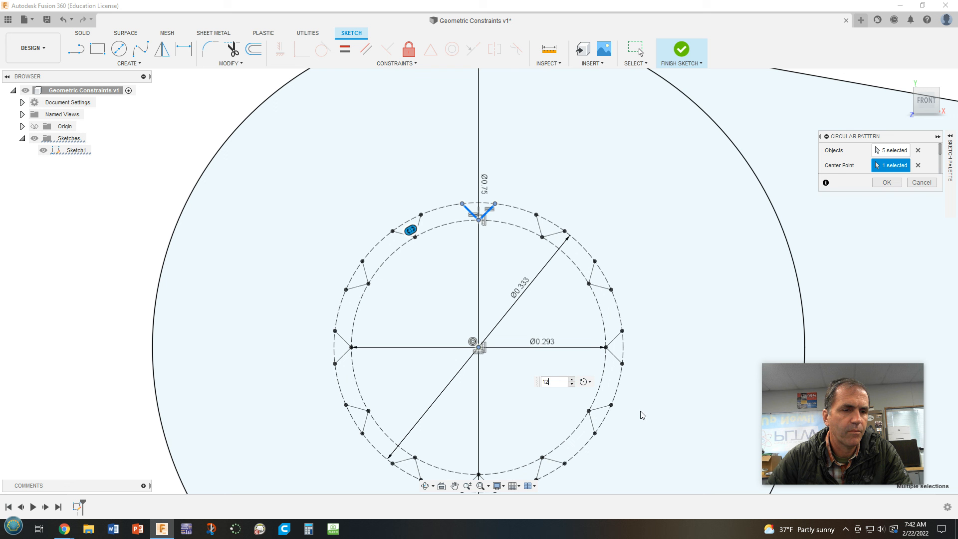
{"action": "left_click", "coordinate": [886, 183]}
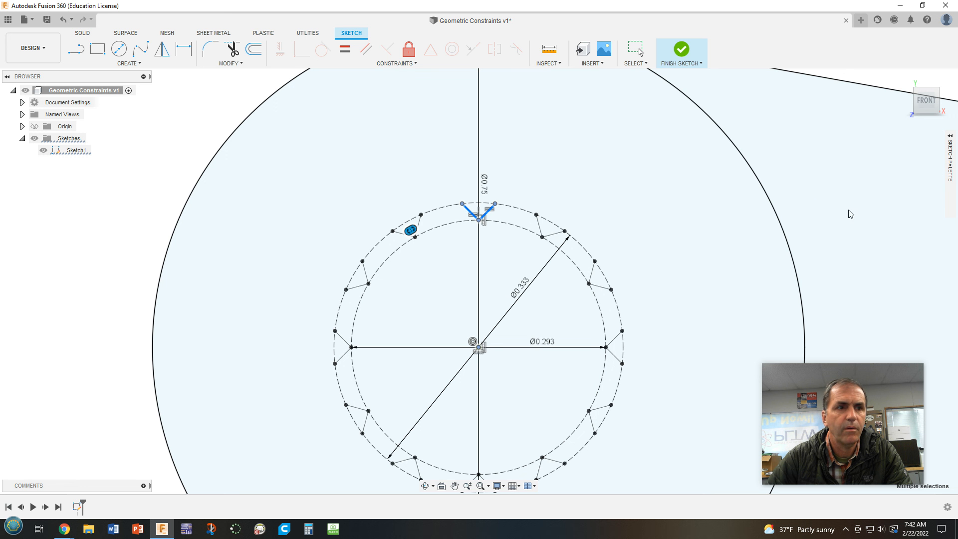
Step: Convert the outer 0.333 construction circle around the teeth to normal sketch geometry
{"action": "left_click", "coordinate": [681, 293]}
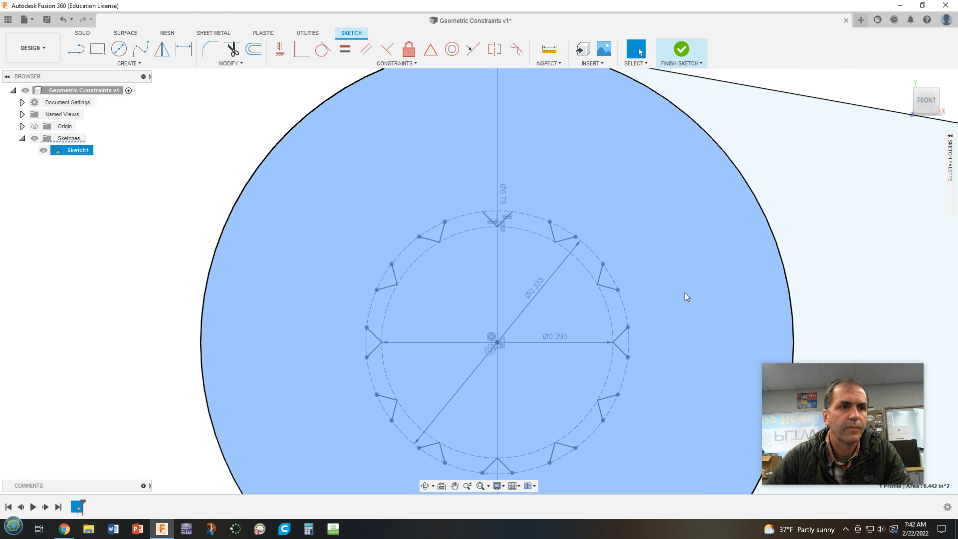
{"action": "scroll", "coordinate": [684, 292], "scroll_direction": "down", "scroll_amount": 1}
{"action": "middle_click_drag", "start_coordinate": [708, 306], "coordinate": [641, 274]}
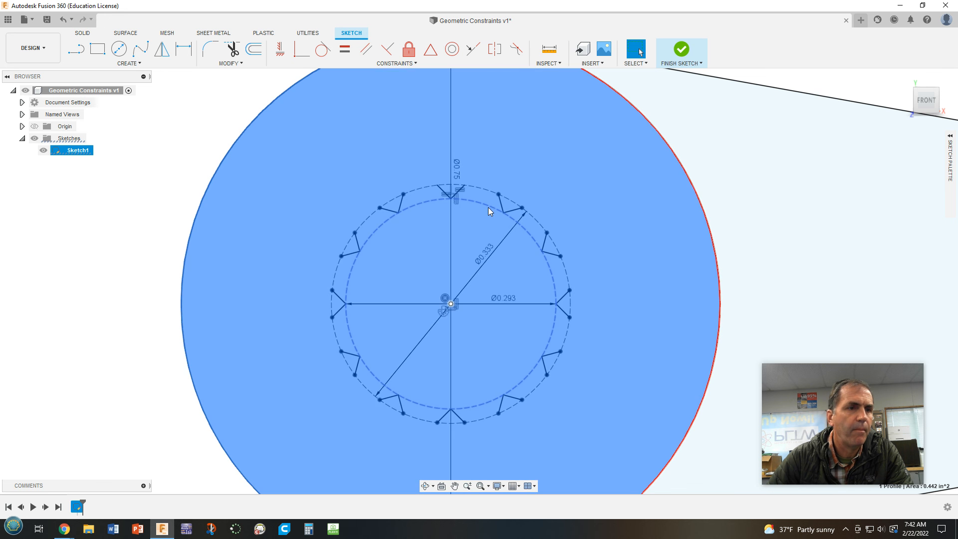
{"action": "scroll", "coordinate": [472, 187], "scroll_direction": "up", "scroll_amount": 2}
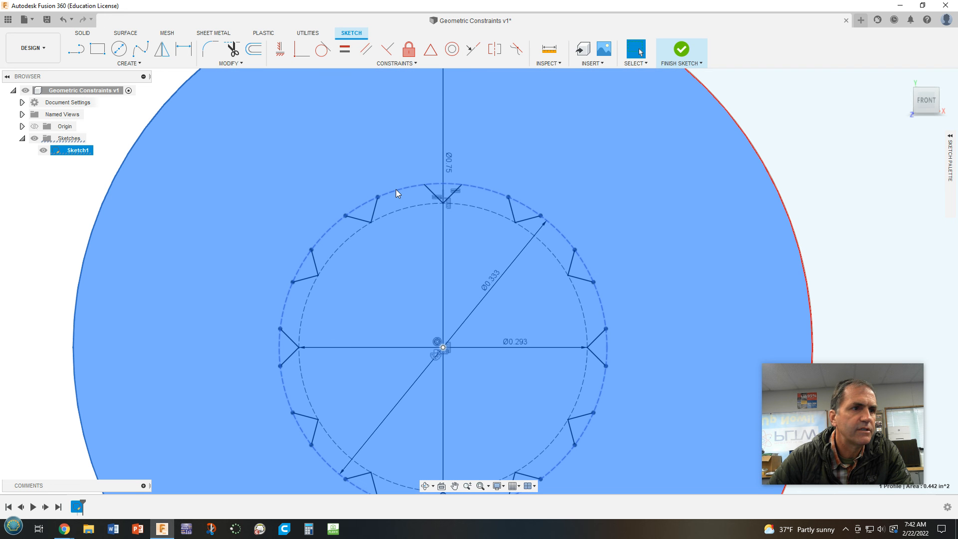
{"action": "right_click", "coordinate": [398, 192]}
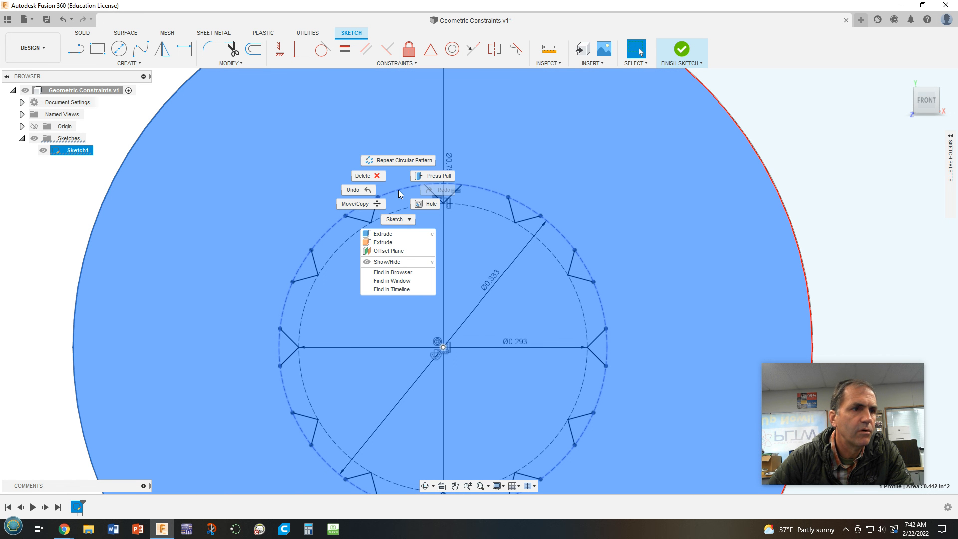
{"action": "key", "text": "Escape"}
{"action": "key", "text": "Escape"}
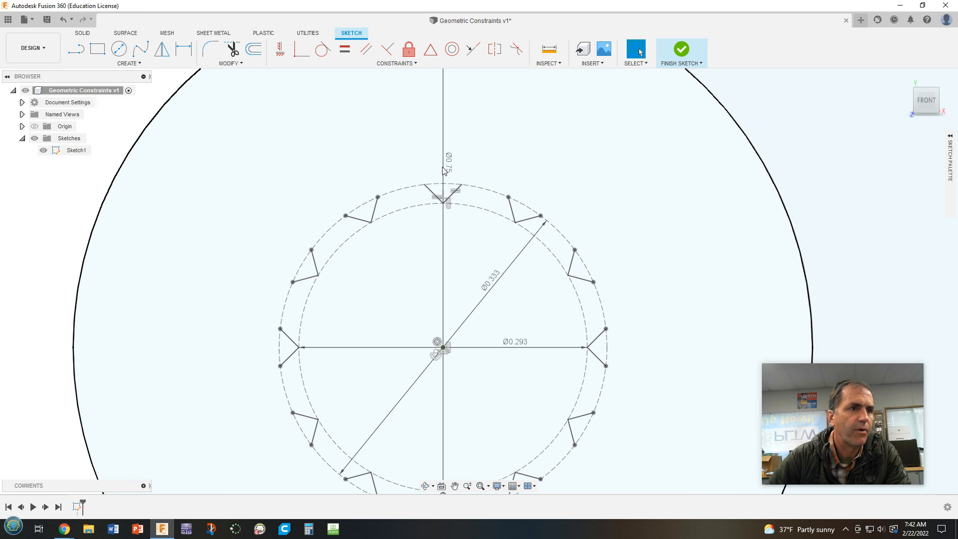
{"action": "left_click", "coordinate": [405, 190]}
{"action": "right_click", "coordinate": [405, 190]}
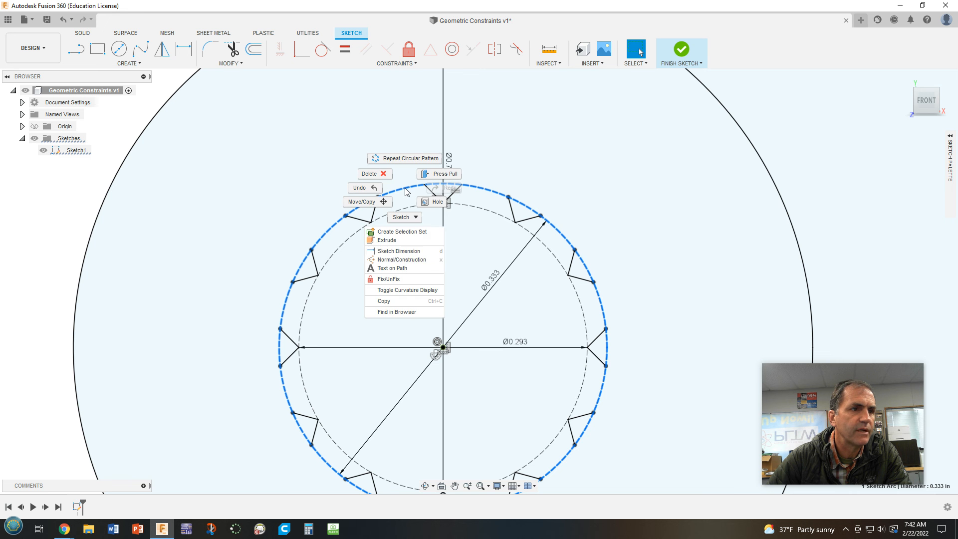
{"action": "left_click", "coordinate": [404, 260]}
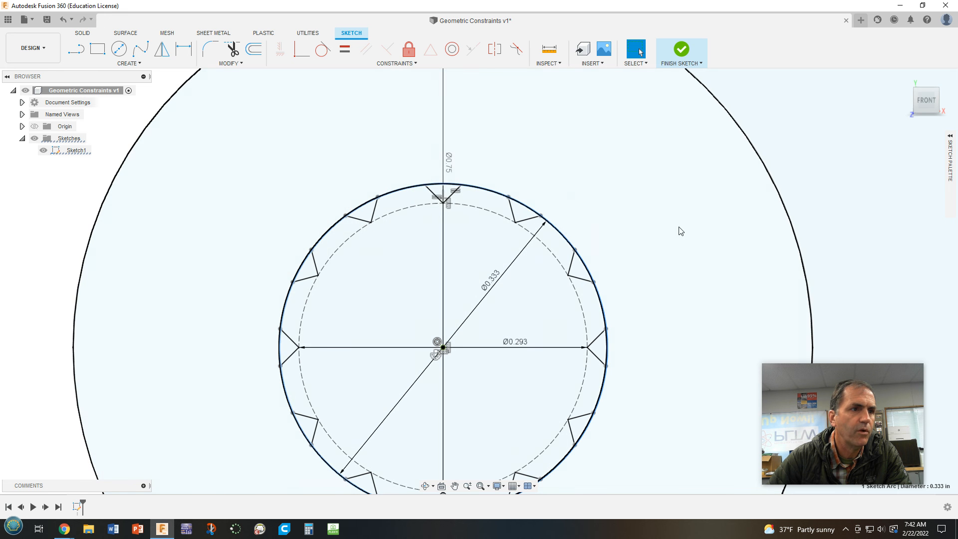
Step: Review the complete link sketch and the other constraint examples drawn around it
{"action": "scroll", "coordinate": [644, 219], "scroll_direction": "down", "scroll_amount": 4}
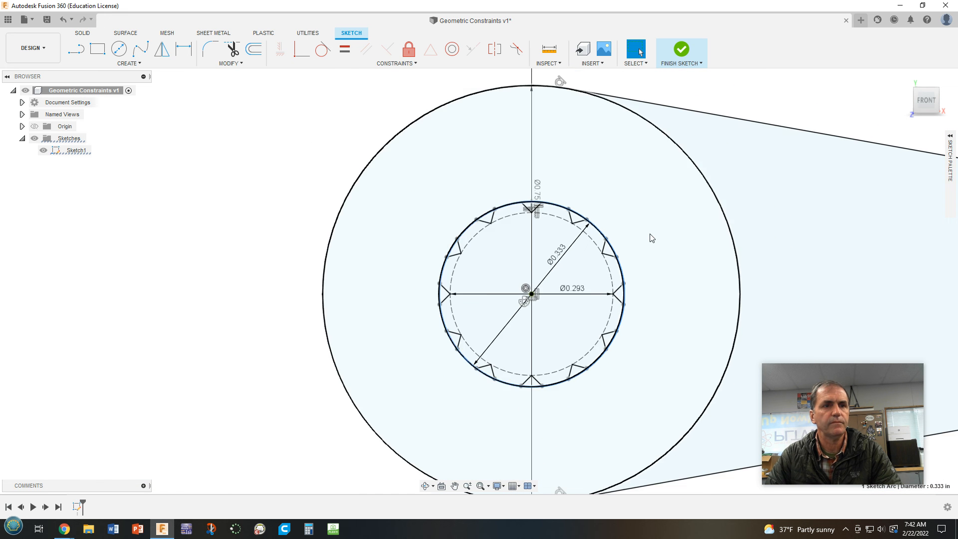
{"action": "scroll", "coordinate": [649, 237], "scroll_direction": "down", "scroll_amount": 2}
{"action": "mouse_move", "coordinate": [682, 248]}
{"action": "middle_mouse_down"}
{"action": "mouse_move", "coordinate": [693, 229]}
{"action": "mouse_move", "coordinate": [585, 234]}
{"action": "middle_mouse_up"}
{"action": "scroll", "coordinate": [579, 241], "scroll_direction": "down", "scroll_amount": 1}
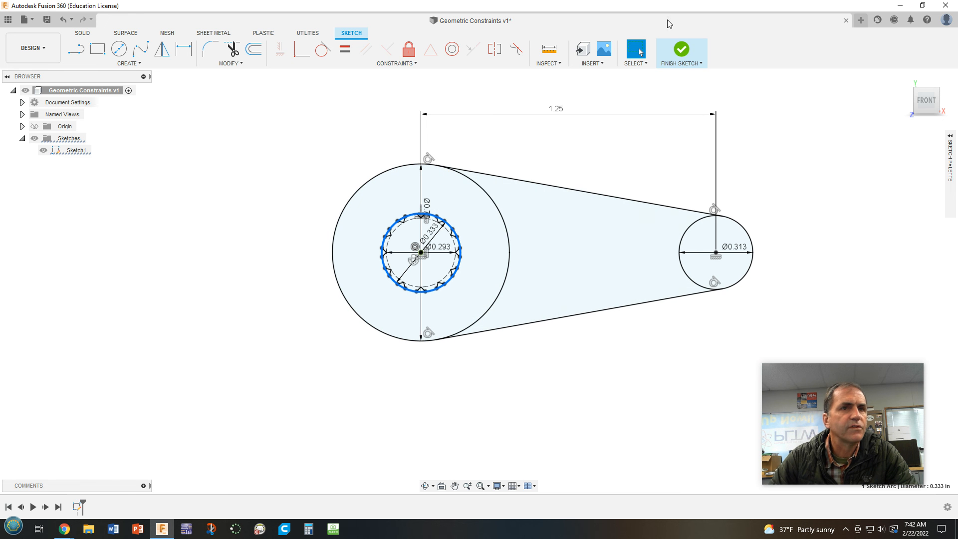
{"action": "scroll", "coordinate": [630, 155], "scroll_direction": "down", "scroll_amount": 1}
{"action": "scroll", "coordinate": [632, 176], "scroll_direction": "down", "scroll_amount": 10}
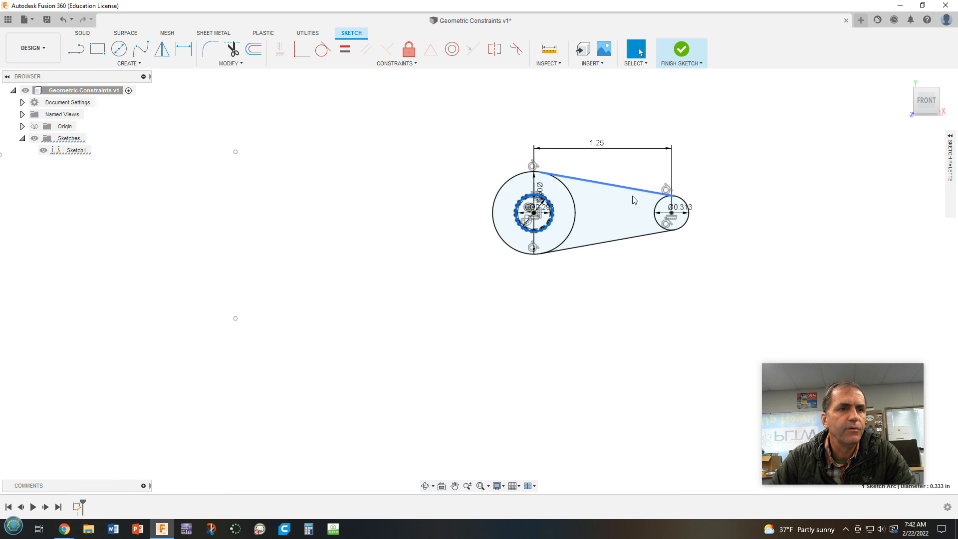
{"action": "middle_click_drag", "start_coordinate": [640, 273], "coordinate": [605, 394]}
{"action": "scroll", "coordinate": [584, 373], "scroll_direction": "up", "scroll_amount": 1}
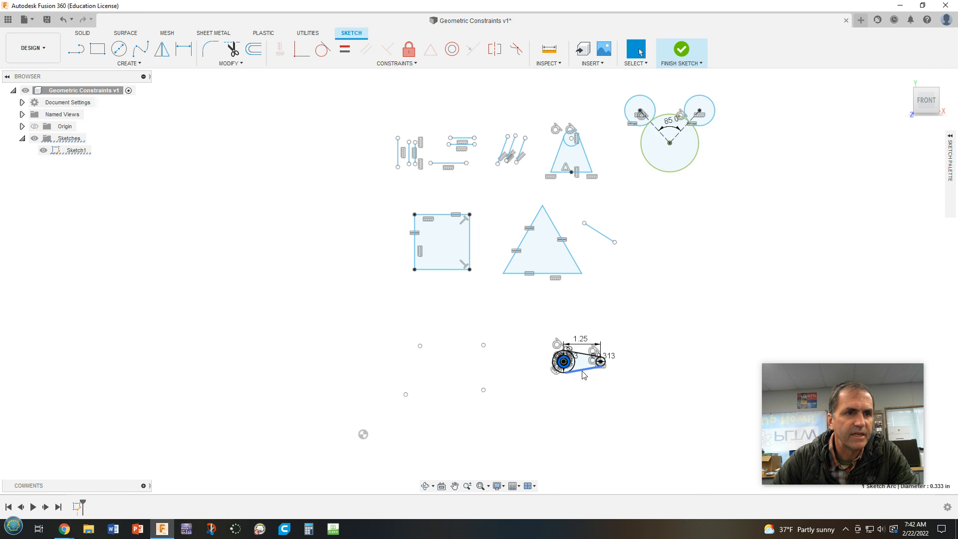
{"action": "middle_click_drag", "start_coordinate": [580, 375], "coordinate": [526, 376]}
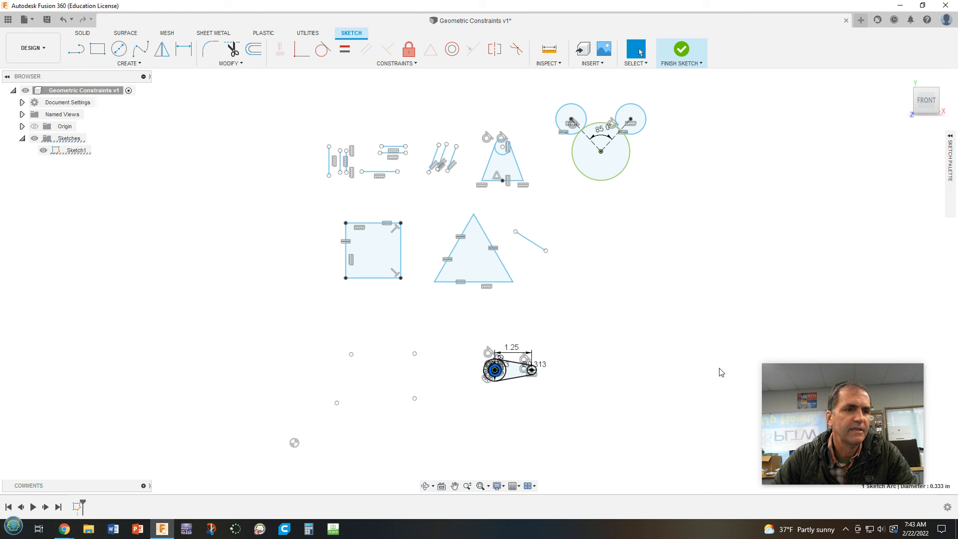
{"action": "scroll", "coordinate": [546, 447], "scroll_direction": "up", "scroll_amount": 8}
{"action": "scroll", "coordinate": [469, 327], "scroll_direction": "up", "scroll_amount": 3}
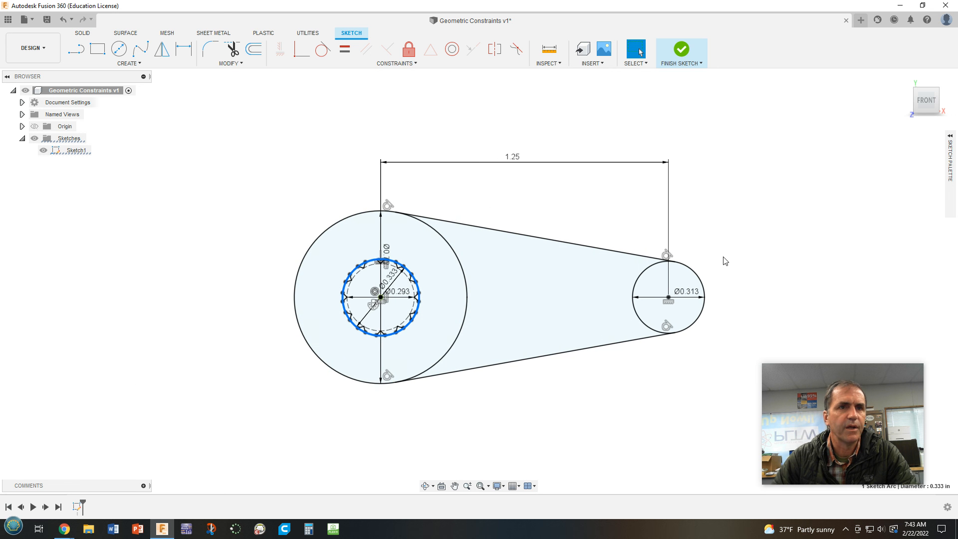
Step: Finish the link sketch and return to solid modelling
{"action": "left_click", "coordinate": [682, 50]}
{"action": "scroll", "coordinate": [657, 241], "scroll_direction": "up", "scroll_amount": 3}
{"action": "scroll", "coordinate": [653, 244], "scroll_direction": "down", "scroll_amount": 6}
{"action": "scroll", "coordinate": [828, 294], "scroll_direction": "up", "scroll_amount": 8}
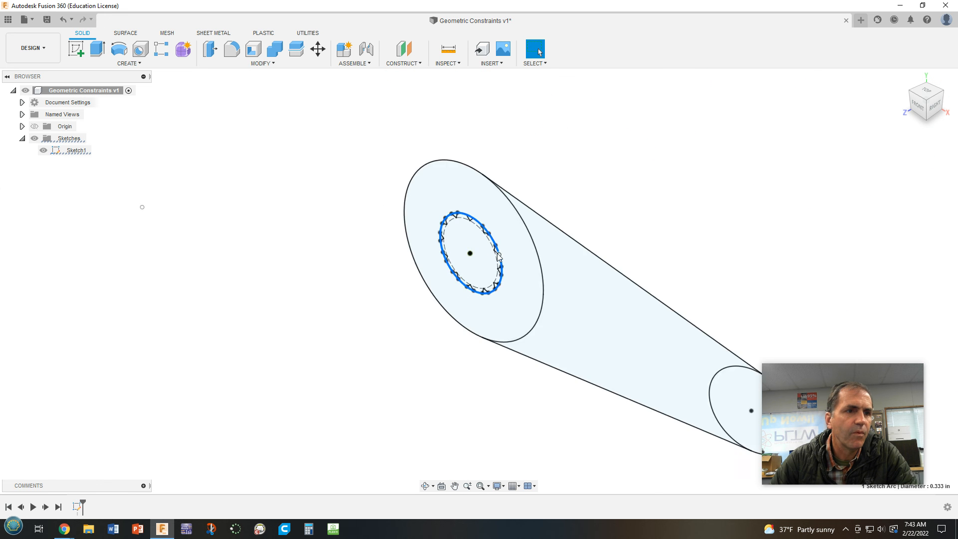
{"action": "scroll", "coordinate": [498, 250], "scroll_direction": "up", "scroll_amount": 2}
{"action": "scroll", "coordinate": [499, 244], "scroll_direction": "up", "scroll_amount": 3}
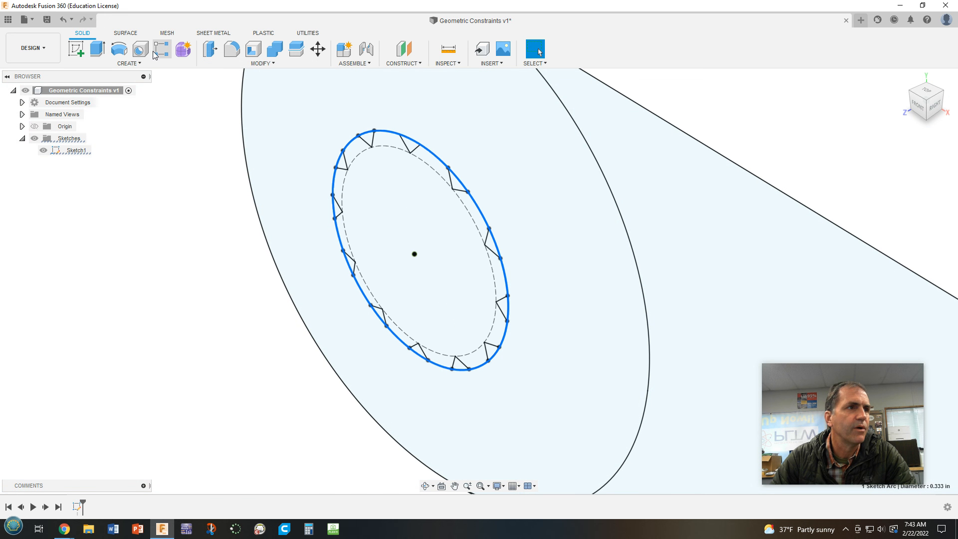
Step: Start an Extrude and select all twelve V-shaped tooth profiles inside the 0.333 circle
{"action": "left_click", "coordinate": [98, 48]}
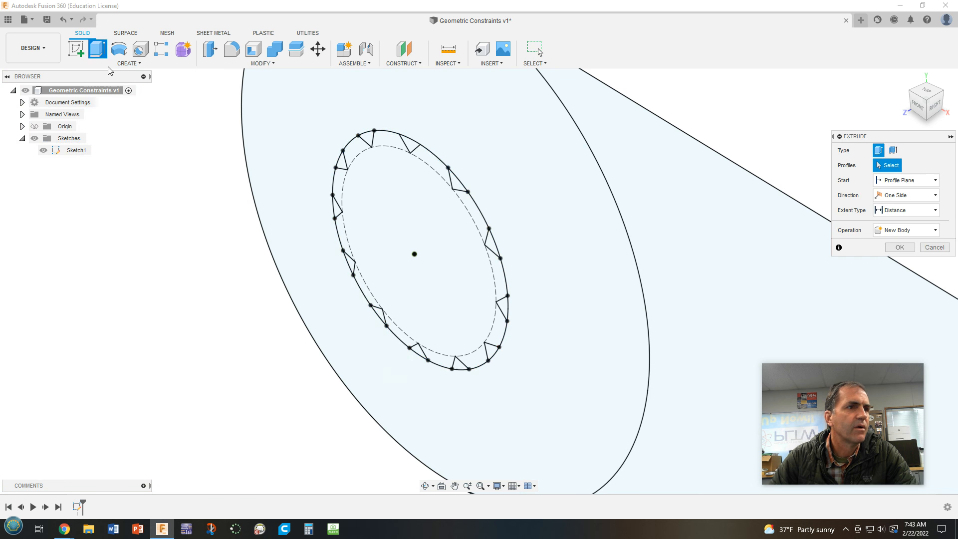
{"action": "left_click", "coordinate": [369, 141]}
{"action": "left_click", "coordinate": [408, 145]}
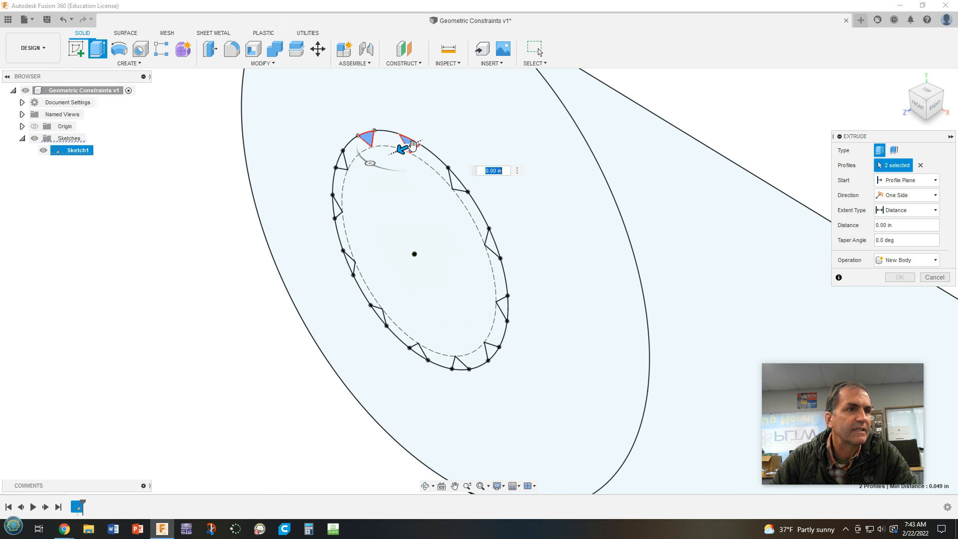
{"action": "left_click", "coordinate": [456, 183]}
{"action": "left_click", "coordinate": [491, 243]}
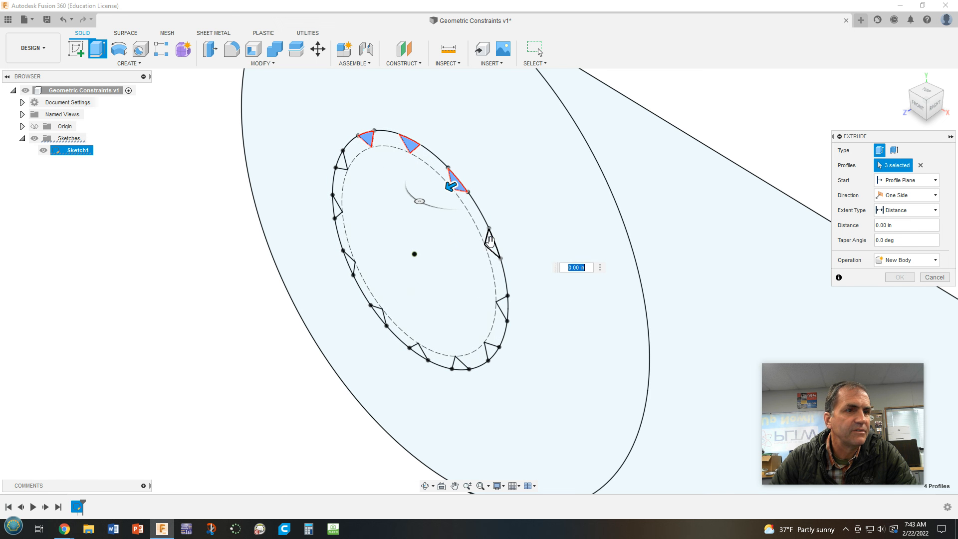
{"action": "left_click", "coordinate": [505, 307]}
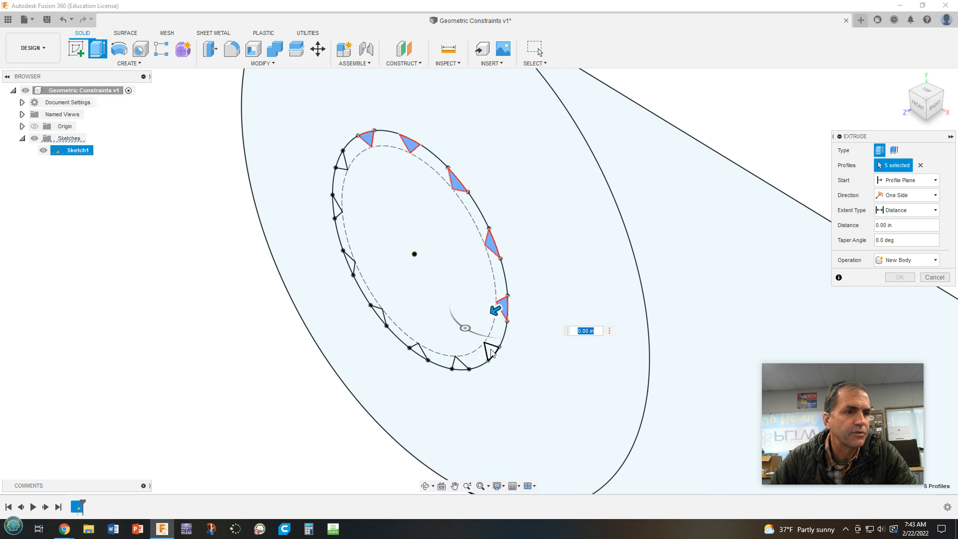
{"action": "left_click", "coordinate": [492, 349]}
{"action": "left_click", "coordinate": [462, 367]}
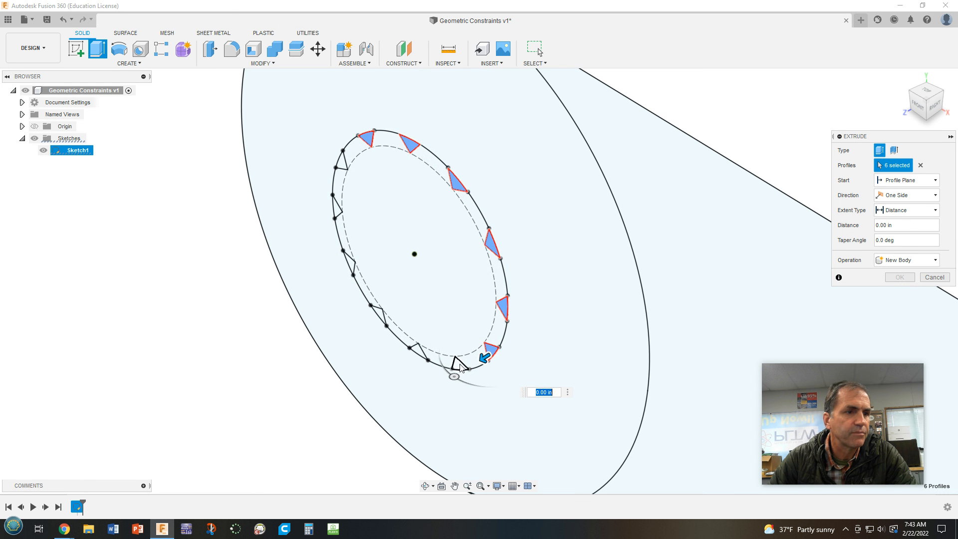
{"action": "left_click", "coordinate": [419, 355]}
{"action": "left_click", "coordinate": [378, 315]}
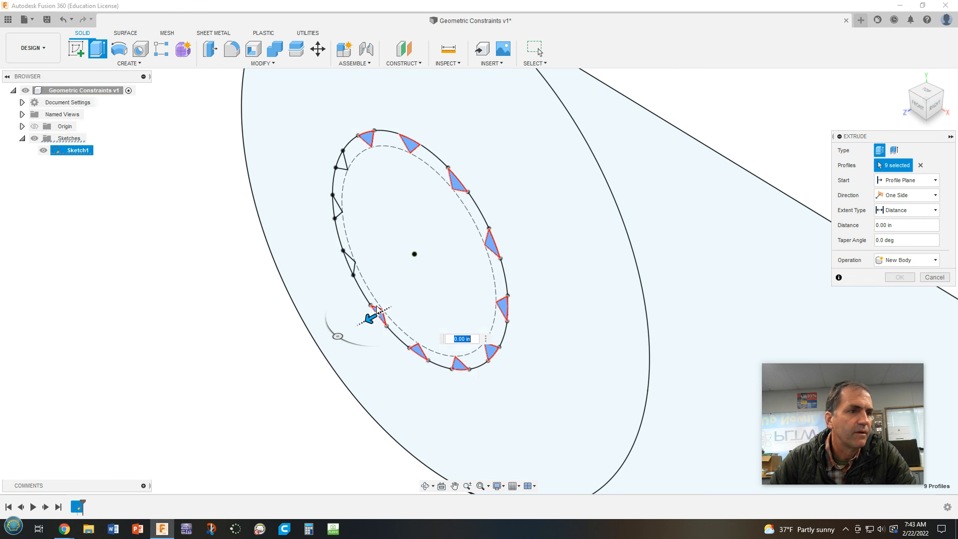
{"action": "left_click", "coordinate": [350, 262]}
{"action": "left_click", "coordinate": [335, 207]}
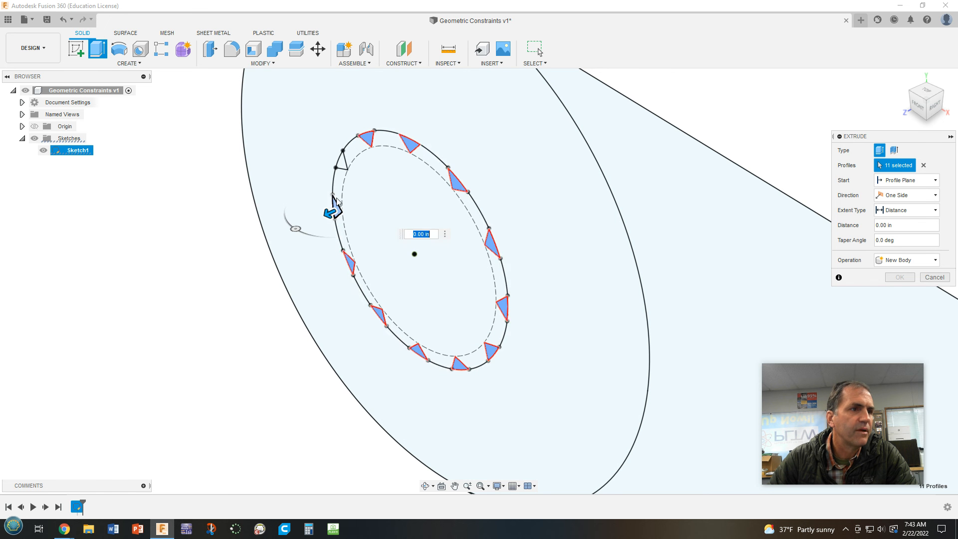
{"action": "left_click", "coordinate": [342, 165]}
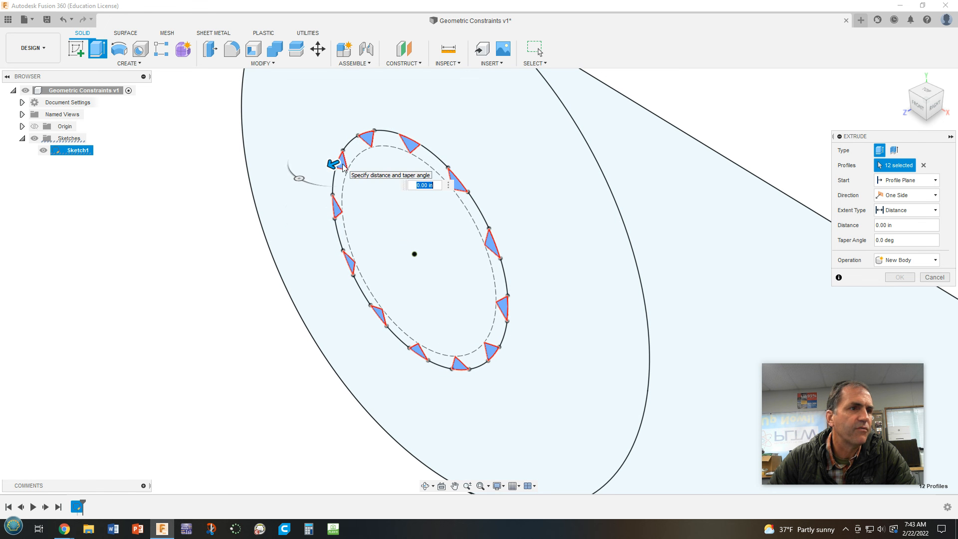
Step: Add the large circle's ring and the tapered arm to the profiles and extrude them 0.25 in as a new body
{"action": "left_click", "coordinate": [507, 147]}
{"action": "left_click", "coordinate": [700, 248]}
{"action": "scroll", "coordinate": [708, 245], "scroll_direction": "down", "scroll_amount": 3}
{"action": "middle_click_drag", "start_coordinate": [685, 223], "coordinate": [479, 119]}
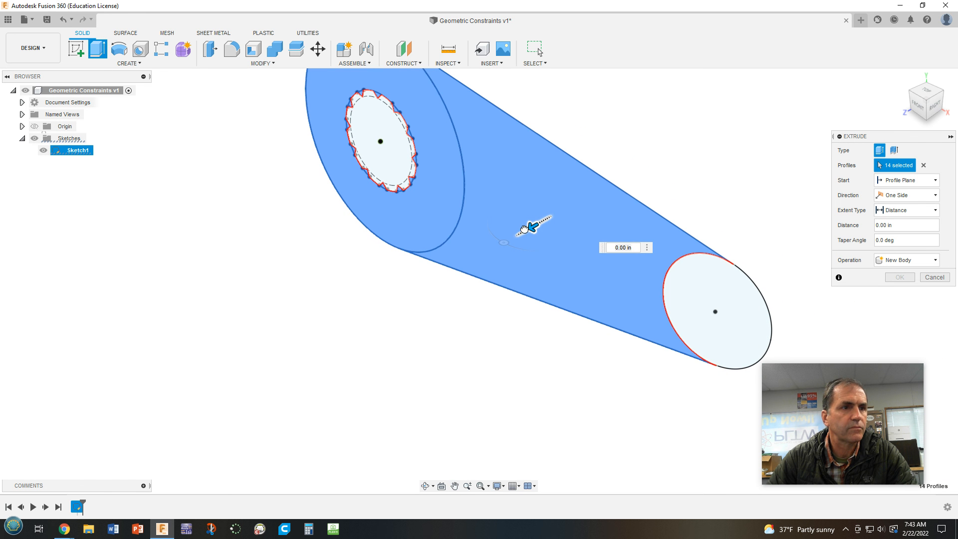
{"action": "left_click_drag", "start_coordinate": [519, 230], "coordinate": [513, 233]}
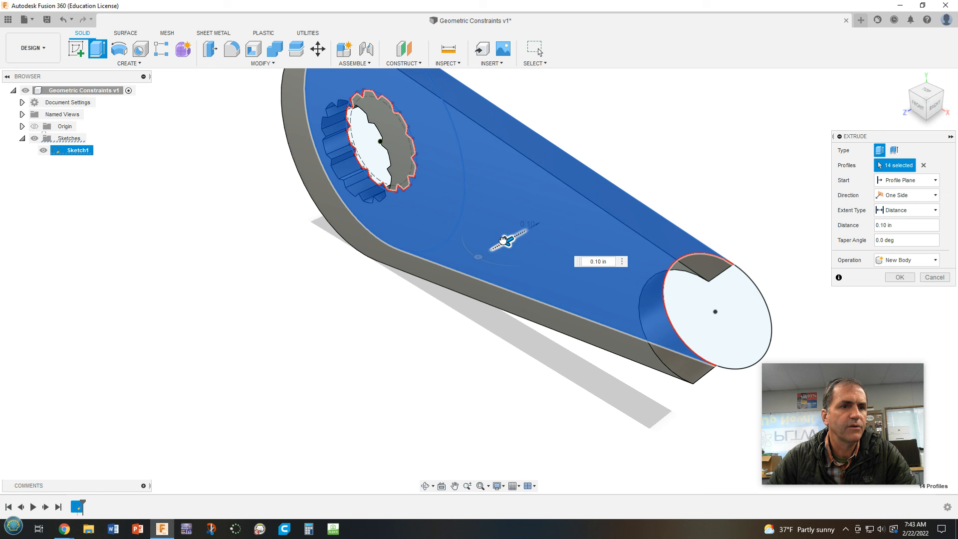
{"action": "key", "text": "BackSpace"}
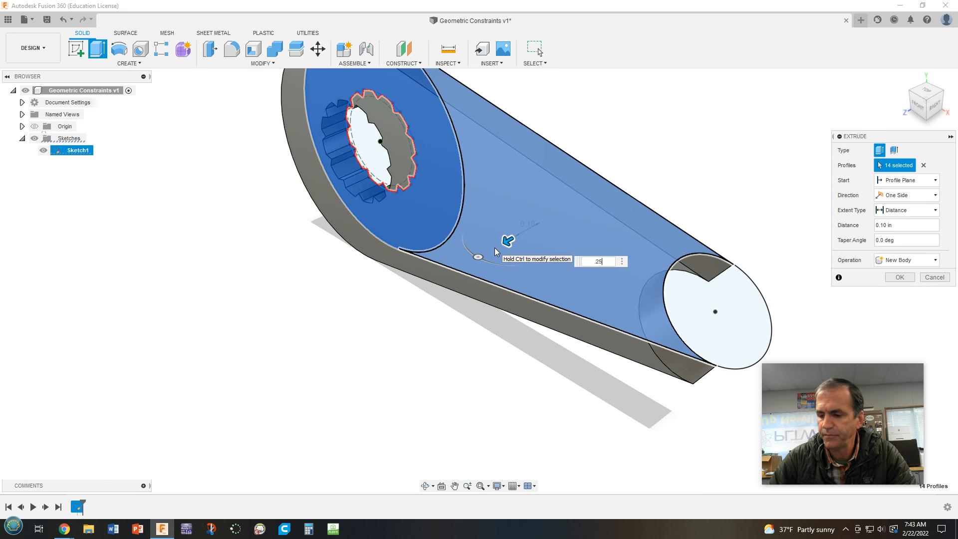
{"action": "key", "text": "Return"}
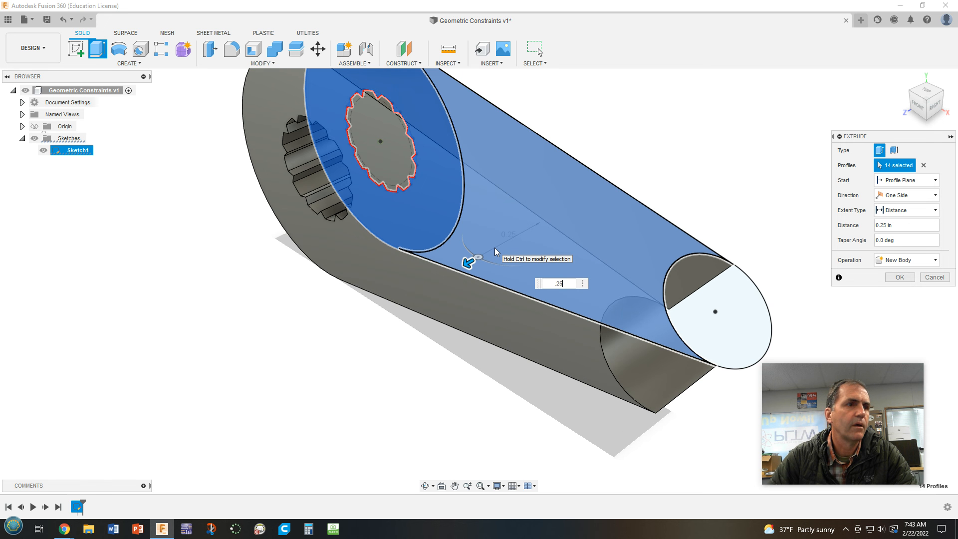
{"action": "key", "text": "Return"}
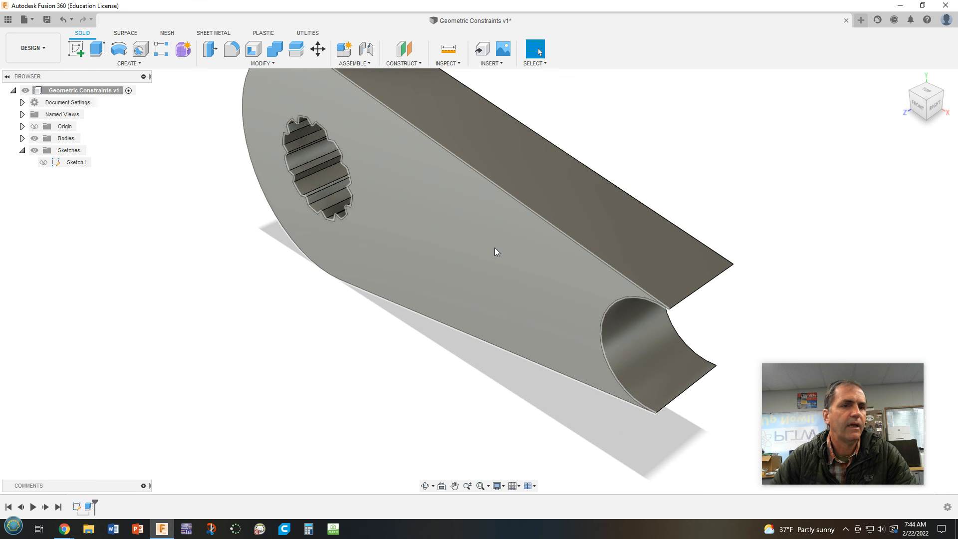
Step: Show the link sketch again over the extruded body so its profiles can be reused
{"action": "scroll", "coordinate": [313, 192], "scroll_direction": "up", "scroll_amount": 3}
{"action": "middle_click_drag", "start_coordinate": [530, 325], "coordinate": [549, 298], "text": "shift"}
{"action": "scroll", "coordinate": [526, 288], "scroll_direction": "down", "scroll_amount": 3}
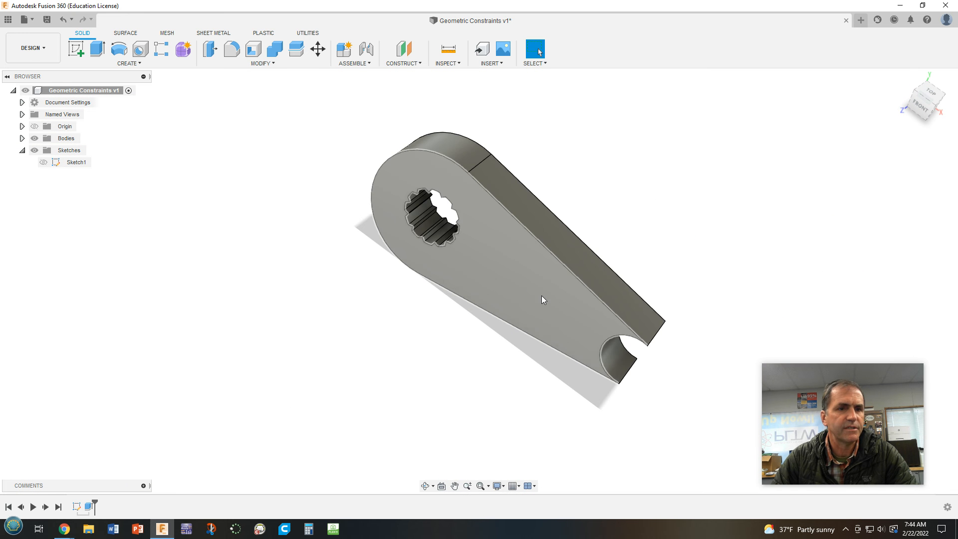
{"action": "middle_click_drag", "start_coordinate": [667, 316], "coordinate": [612, 295]}
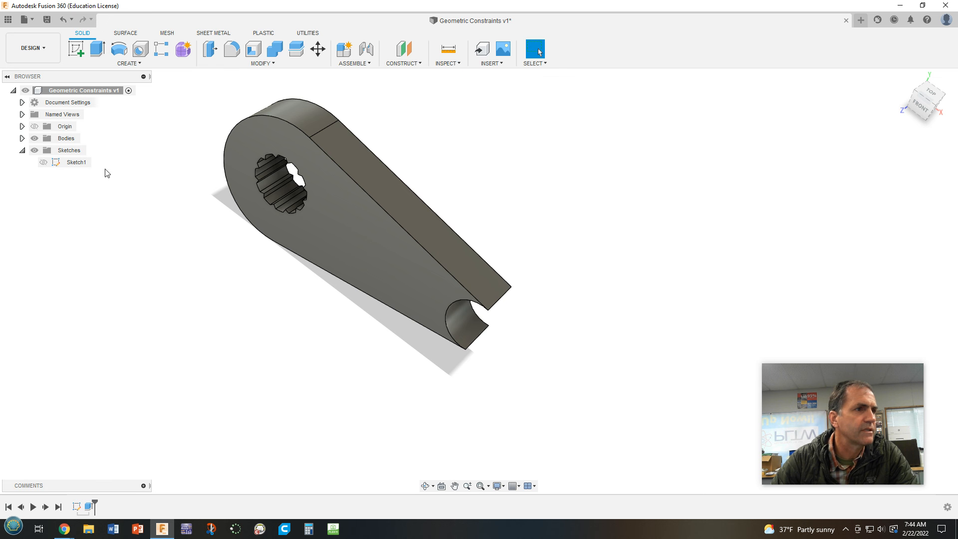
{"action": "left_click", "coordinate": [42, 165]}
{"action": "left_click", "coordinate": [43, 163]}
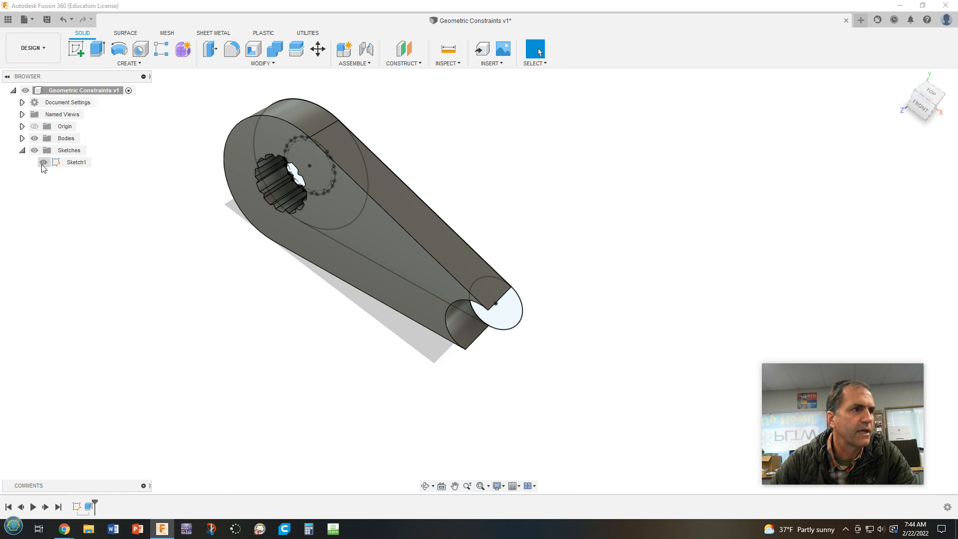
{"action": "left_click", "coordinate": [23, 150]}
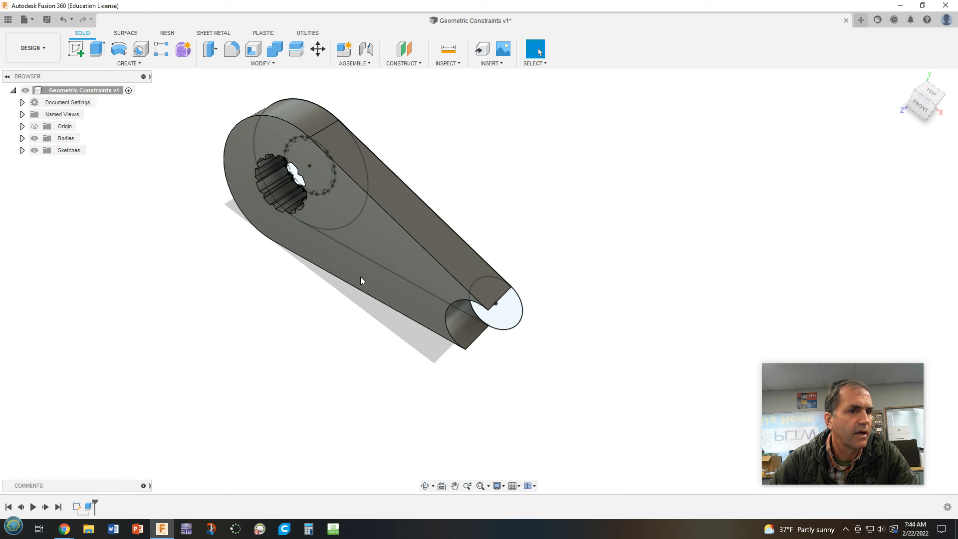
Step: Extrude the full small circle at the arm's narrow end 1 in toward the front, joining it to the link body
{"action": "left_click", "coordinate": [97, 50]}
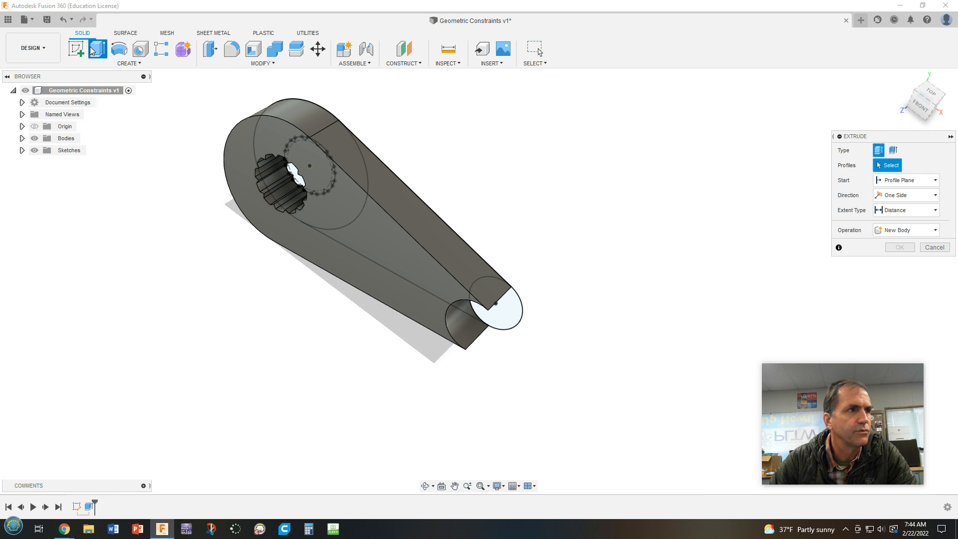
{"action": "left_click", "coordinate": [508, 315]}
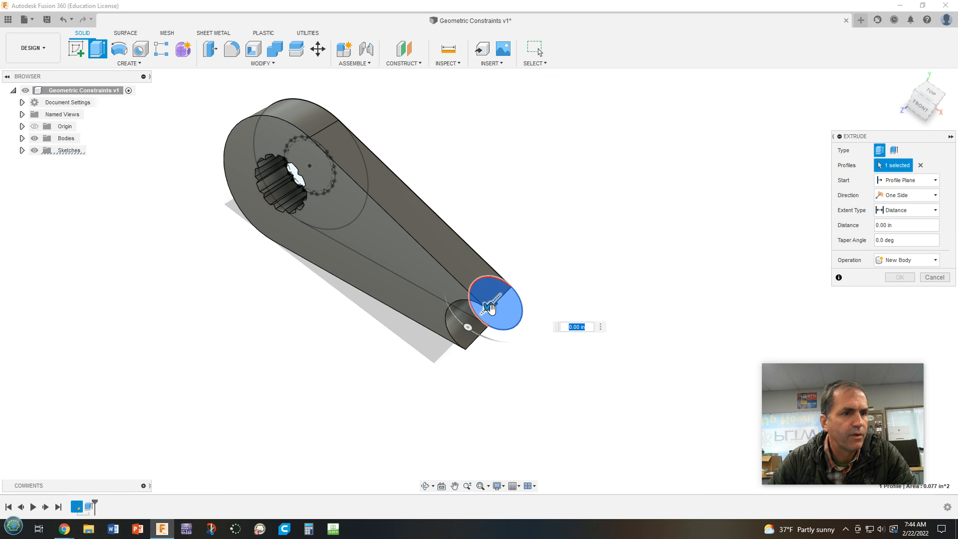
{"action": "left_click_drag", "start_coordinate": [488, 306], "coordinate": [394, 397]}
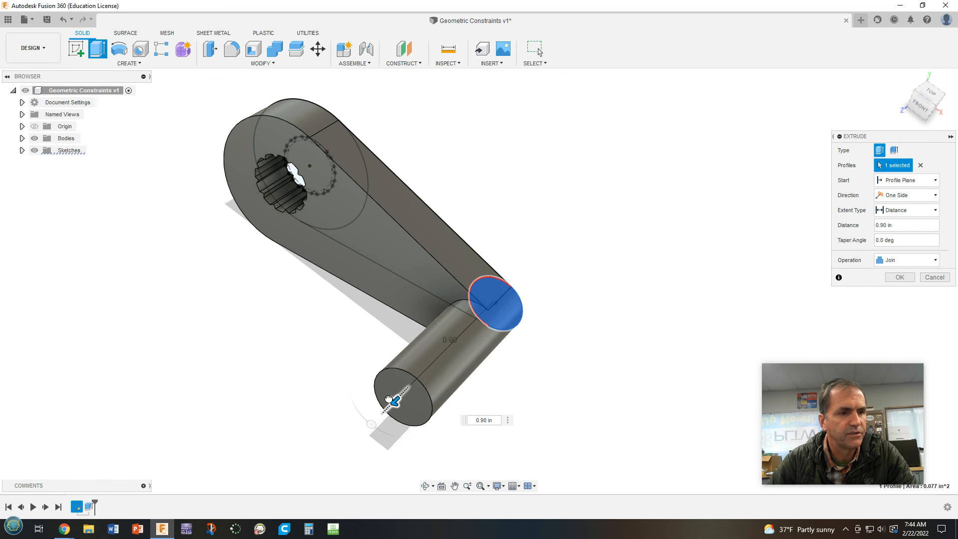
{"action": "type", "text": "1"}
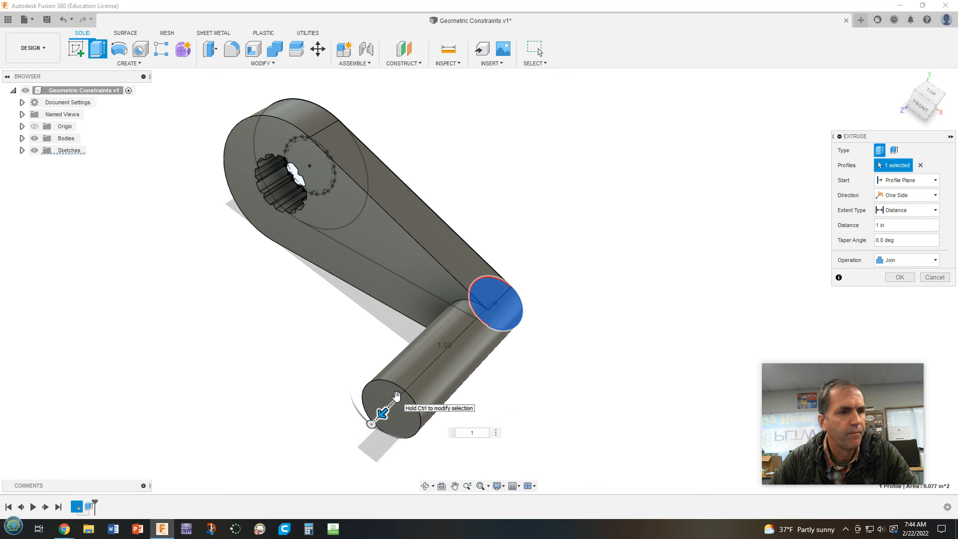
{"action": "key", "text": "Return"}
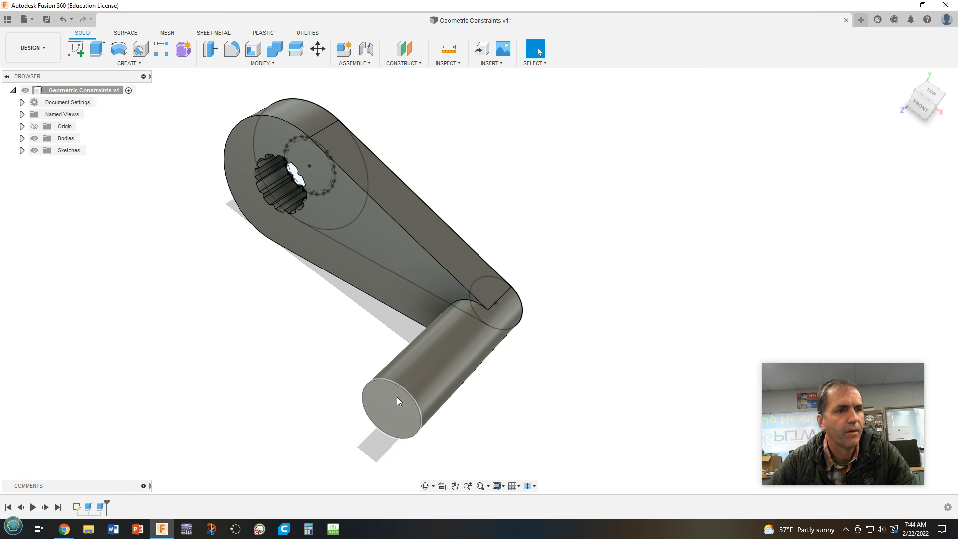
Step: Hide all sketches and view the finished link with its cylindrical handle from other angles
{"action": "left_click", "coordinate": [33, 150]}
{"action": "middle_click_drag", "start_coordinate": [547, 386], "coordinate": [635, 357], "text": "shift"}
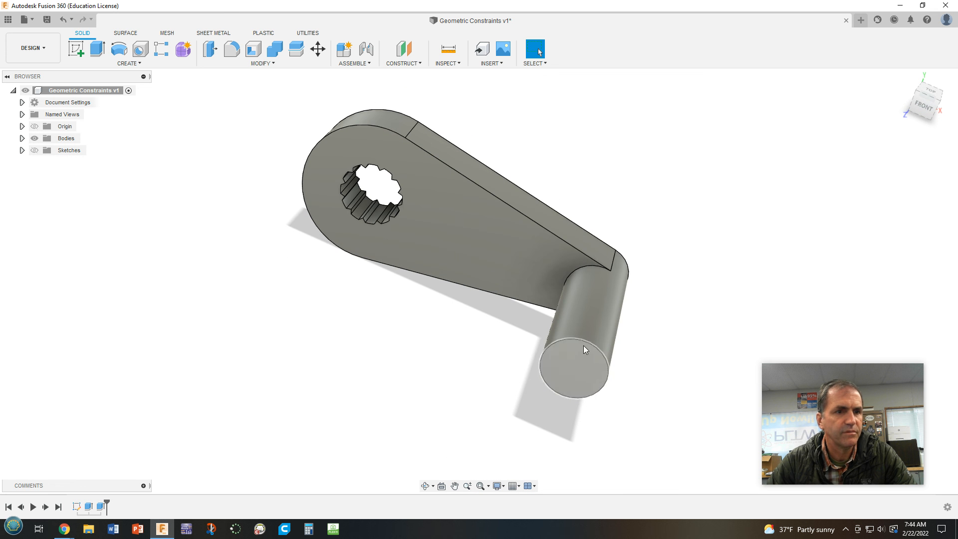
{"action": "middle_click_drag", "start_coordinate": [736, 281], "coordinate": [705, 206], "text": "shift"}
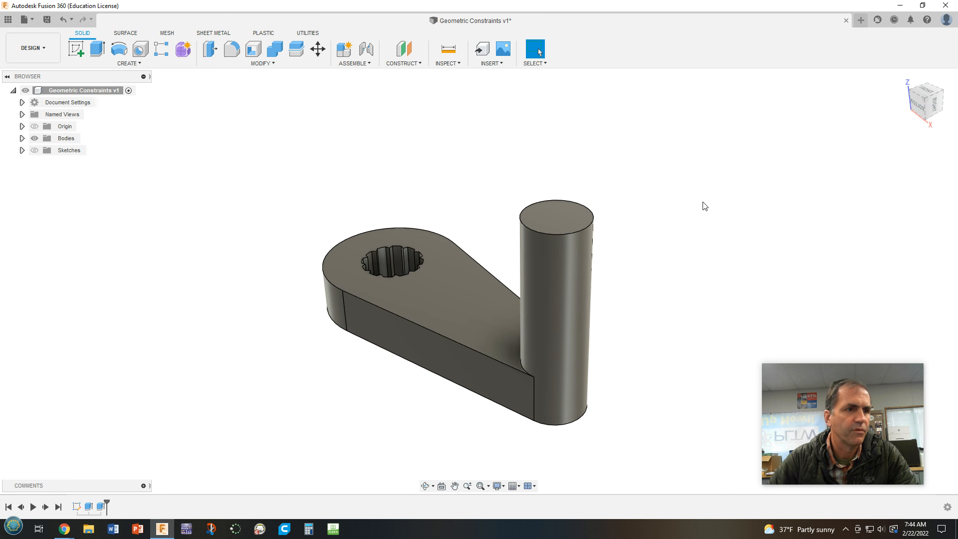